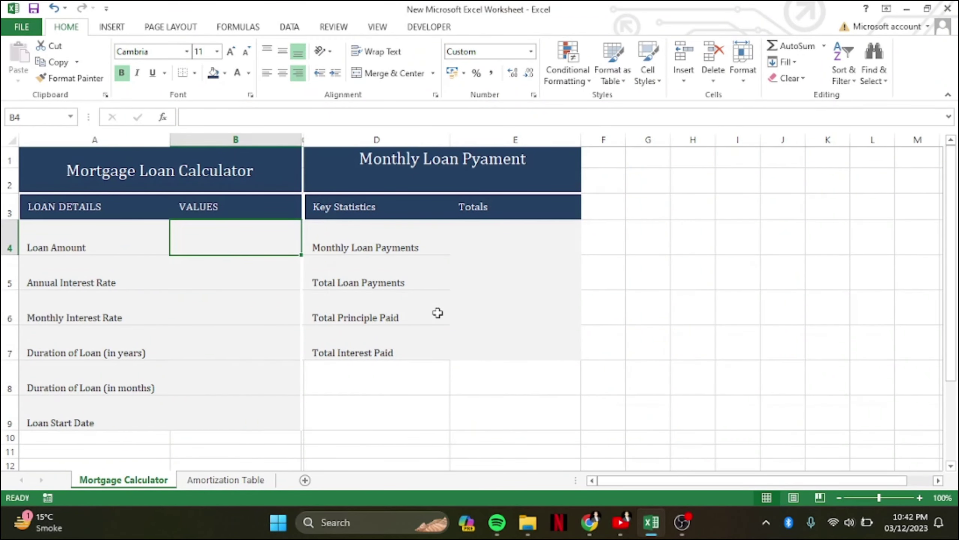
Enter the $10,000,000 loan amount, 5% annual rate and the monthly rate =B5/12
{"action": "type", "text": "10,"}
{"action": "type", "text": "000,0000"}
{"action": "key", "text": "Return"}
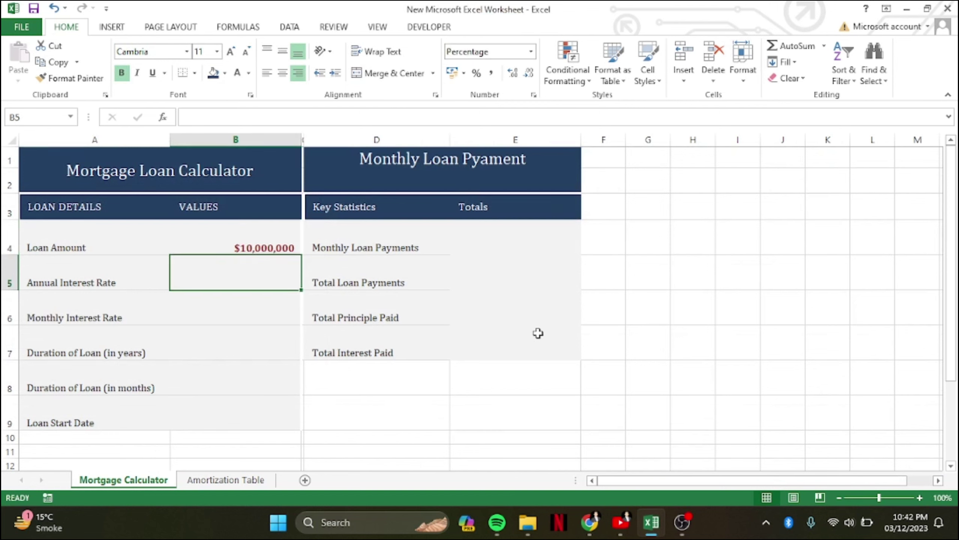
{"action": "type", "text": "5"}
{"action": "key", "text": "Return"}
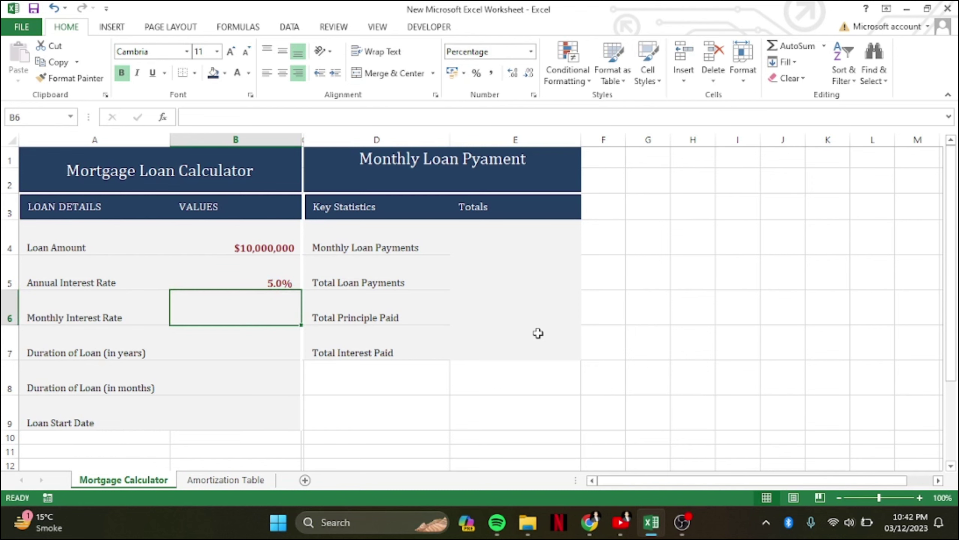
{"action": "type", "text": "="}
{"action": "key", "text": "Up"}
{"action": "type", "text": "/"}
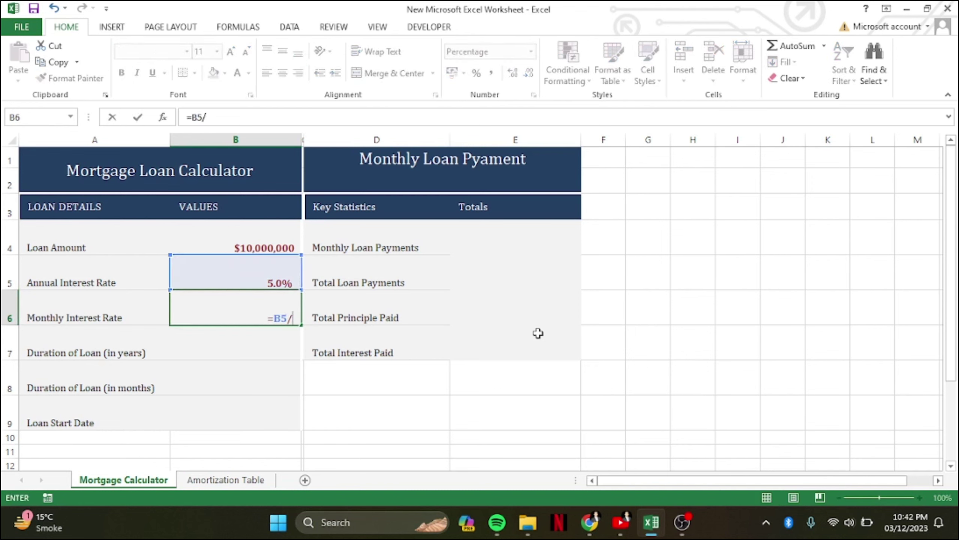
{"action": "type", "text": "2"}
{"action": "key", "text": "Return"}
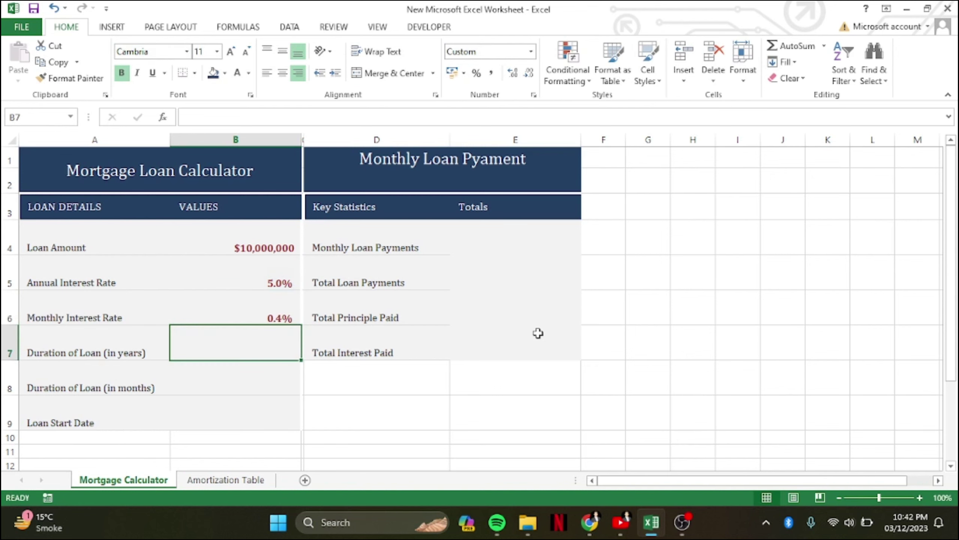
Enter a 10-year duration and its length in months as =B7*12
{"action": "type", "text": "10"}
{"action": "key", "text": "Return"}
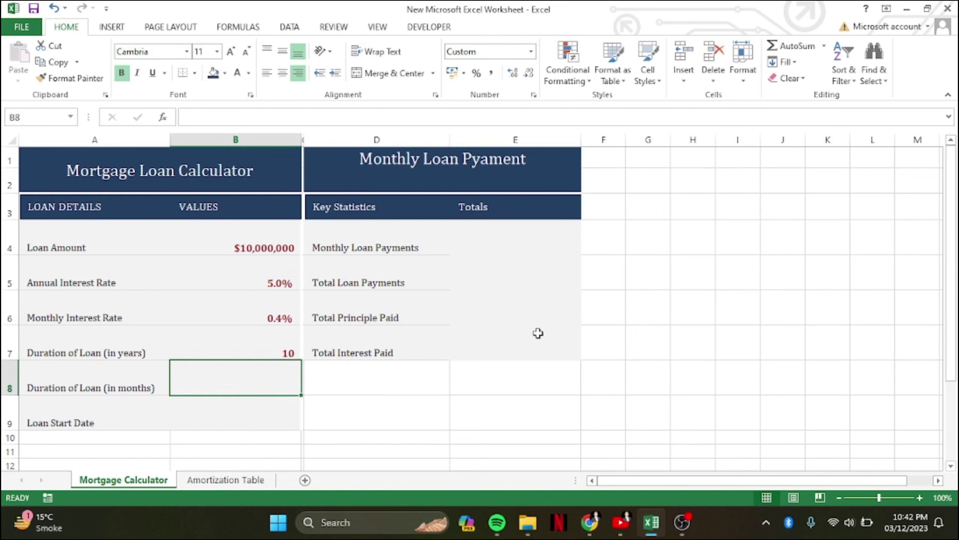
{"action": "type", "text": "="}
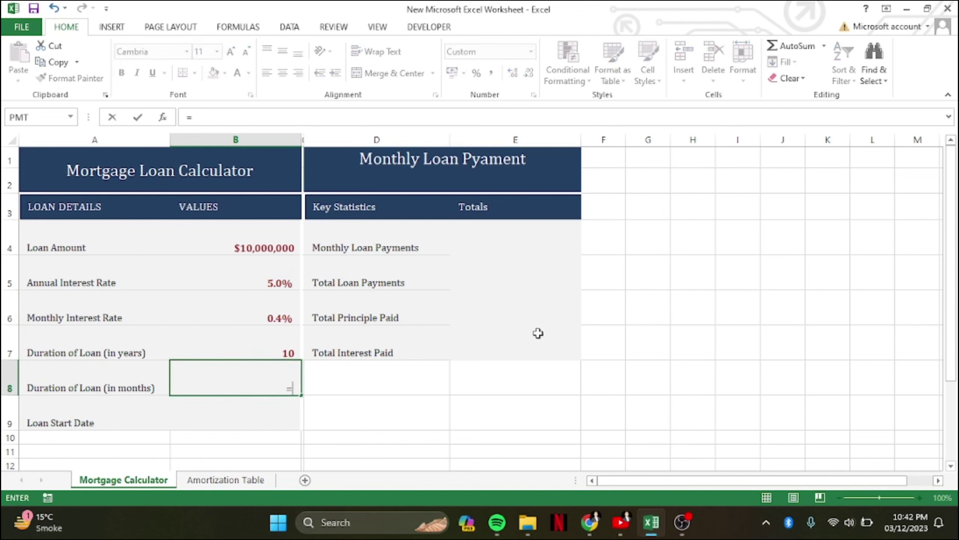
{"action": "key", "text": "Up"}
{"action": "type", "text": "*"}
{"action": "type", "text": "2"}
{"action": "key", "text": "Return"}
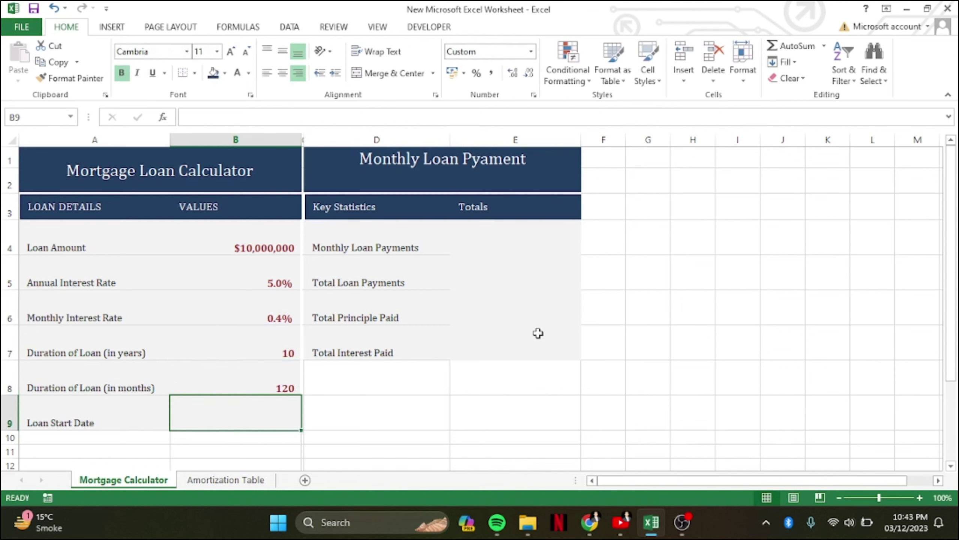
Set the loan start date to 01-Jan-24
{"action": "type", "text": "1-1"}
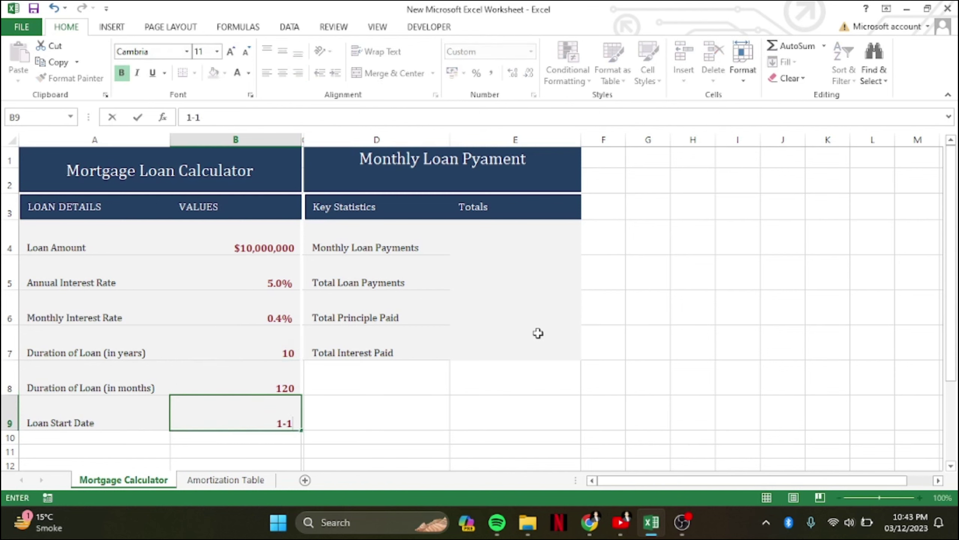
{"action": "type", "text": "4"}
{"action": "key", "text": "Return"}
{"action": "key", "text": "Up"}
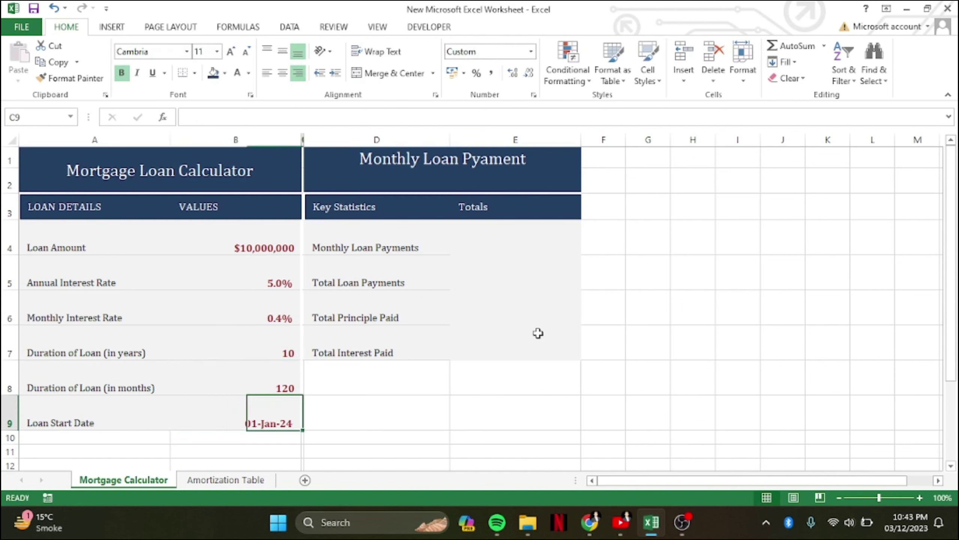
{"action": "key", "text": "Right"}
{"action": "key", "text": "Right"}
{"action": "key", "text": "Up"}
{"action": "key", "text": "Right"}
{"action": "key", "text": "Up"}
{"action": "key", "text": "Up"}
{"action": "key", "text": "Up"}
{"action": "key", "text": "Up"}
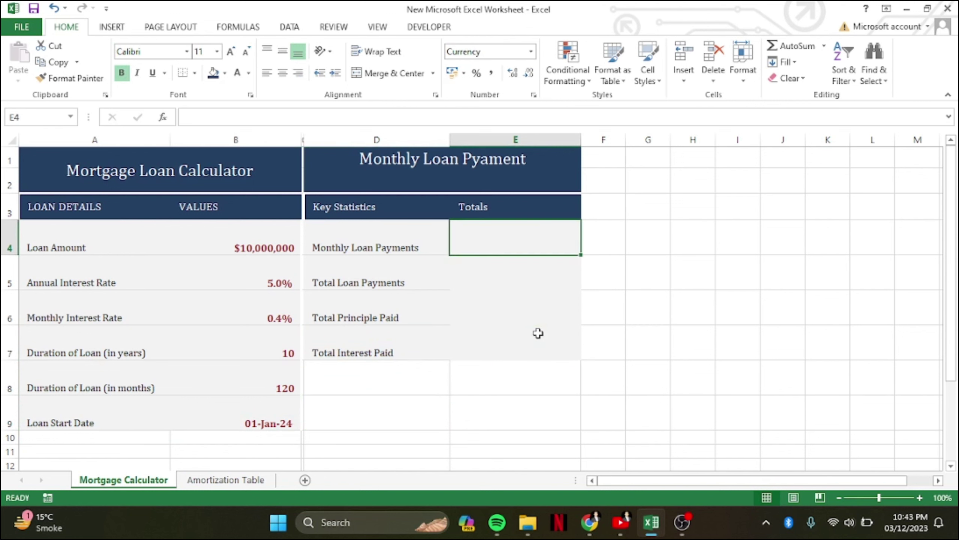
Enter =PMT(B6,B8,-B4,0,1) as Monthly Loan Payments, giving £105,625.41
{"action": "type", "text": "=pmt"}
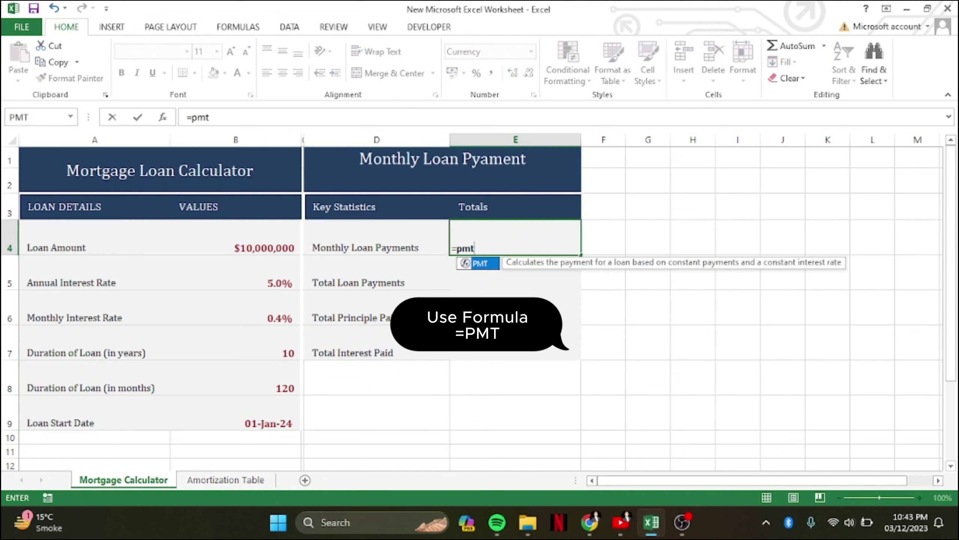
{"action": "key", "text": "Tab"}
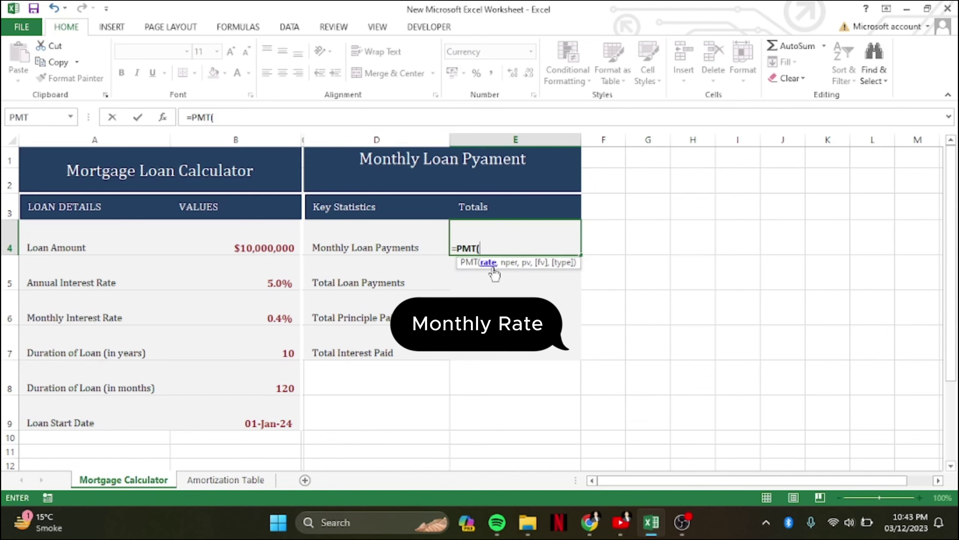
{"action": "left_click", "coordinate": [290, 315]}
{"action": "type", "text": ","}
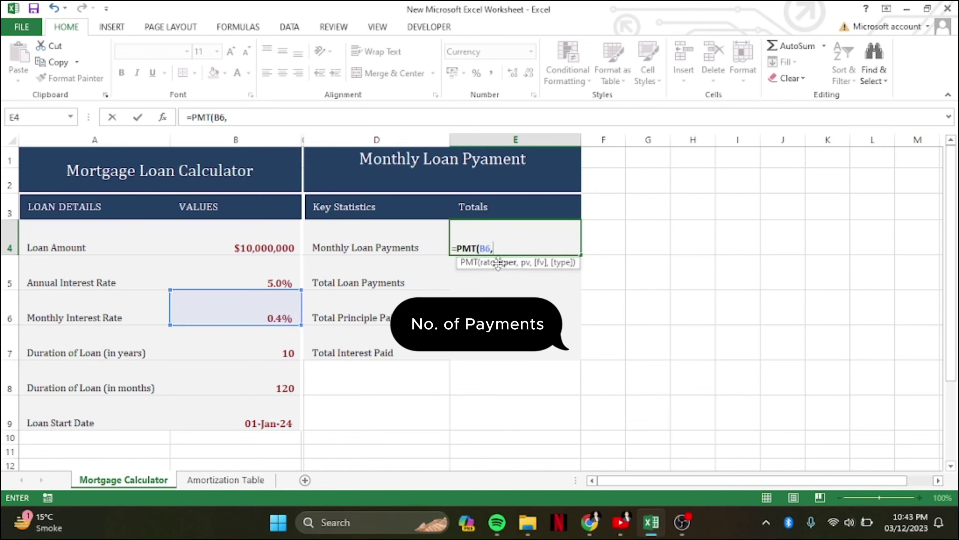
{"action": "left_click", "coordinate": [268, 378]}
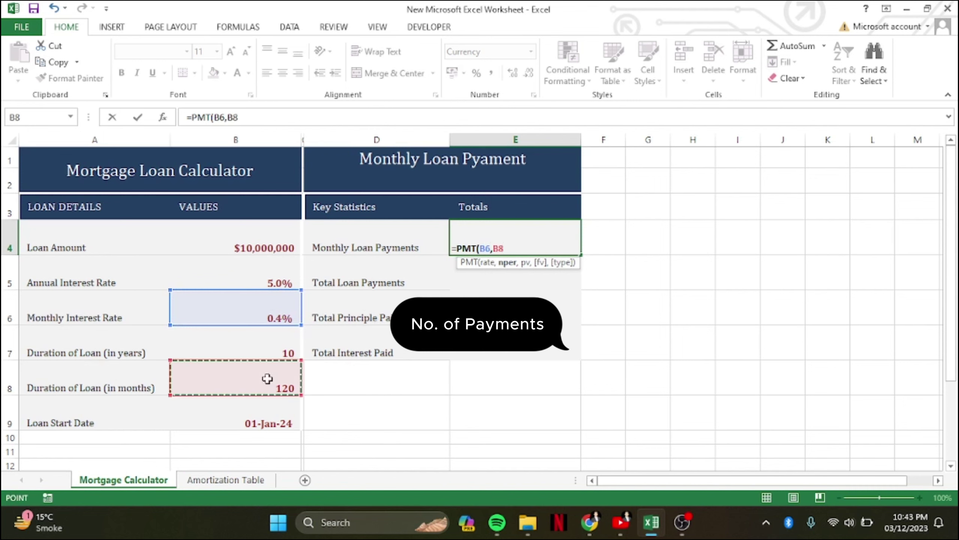
{"action": "type", "text": ",-"}
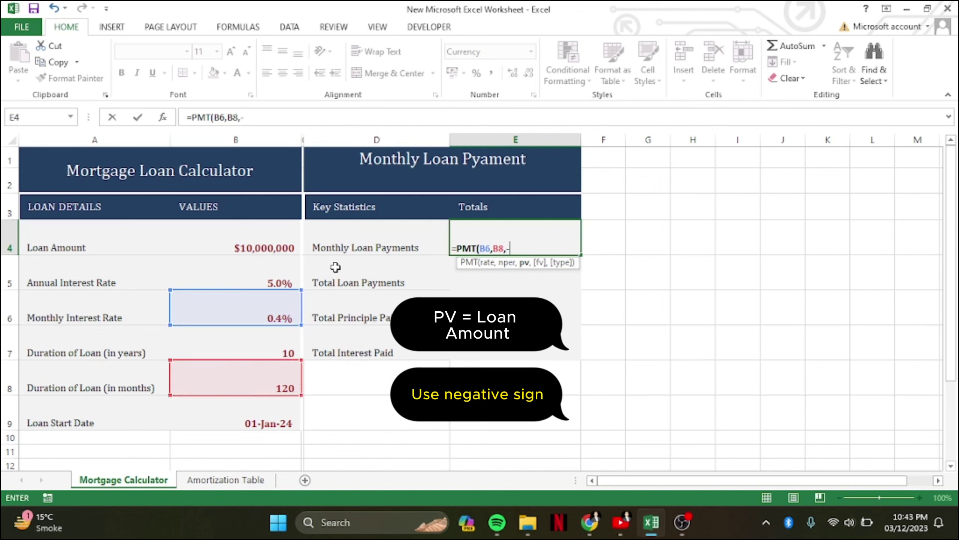
{"action": "left_click", "coordinate": [268, 244]}
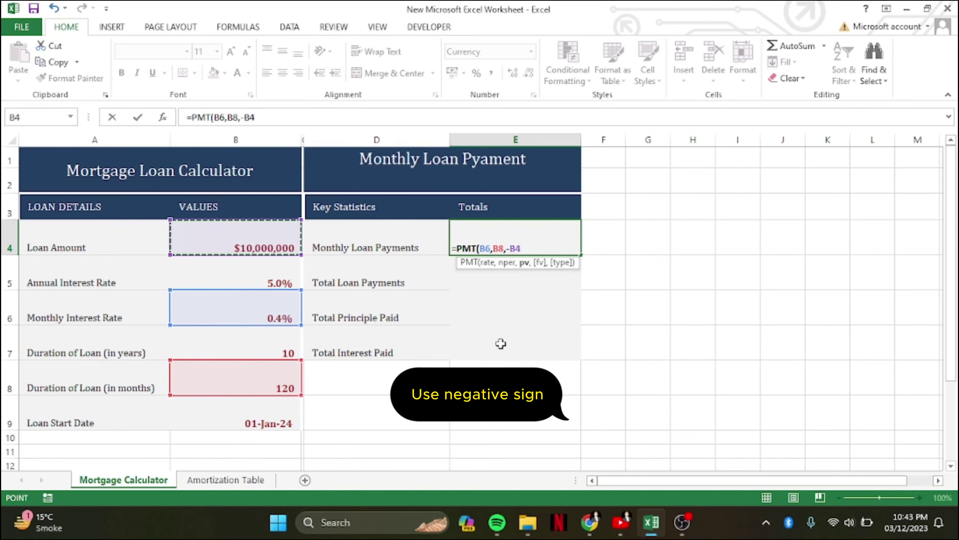
{"action": "type", "text": ","}
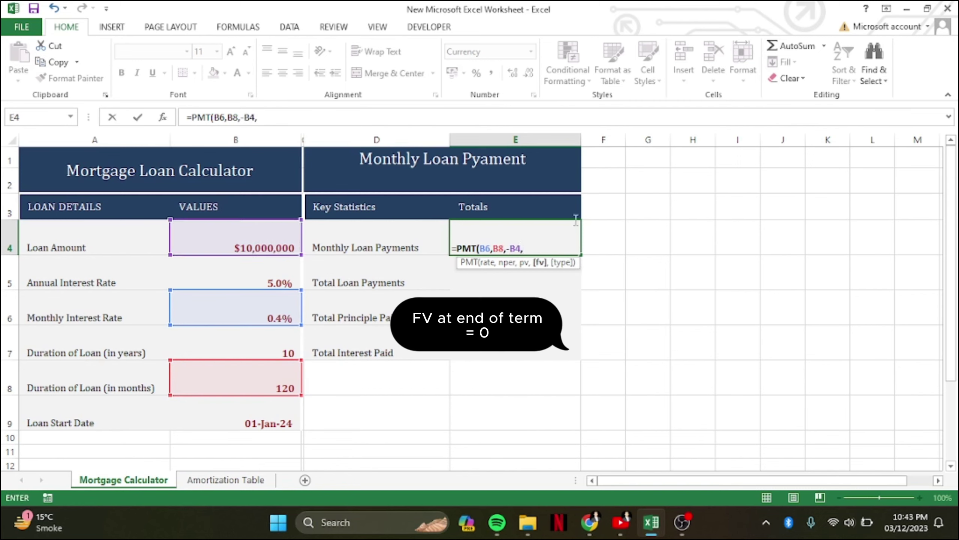
{"action": "type", "text": "0,1"}
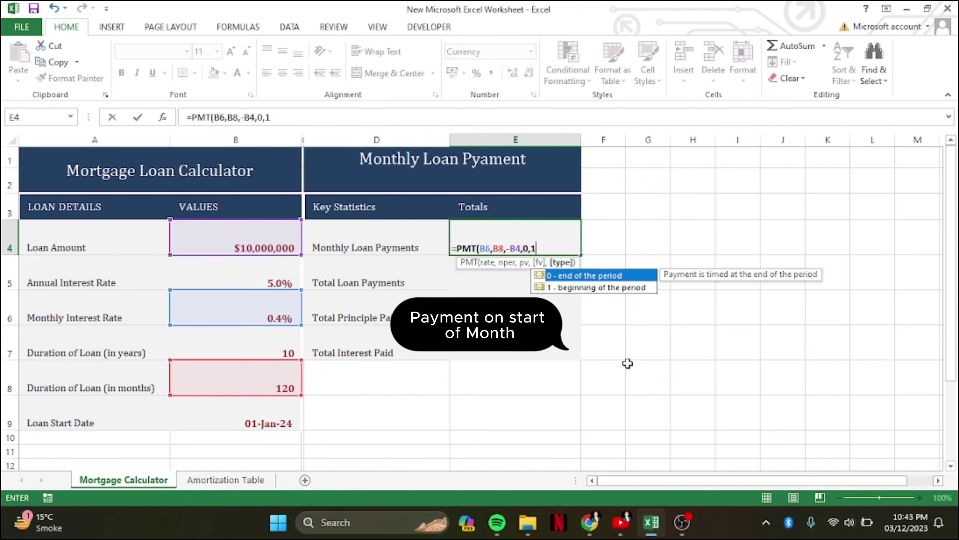
{"action": "type", "text": ")"}
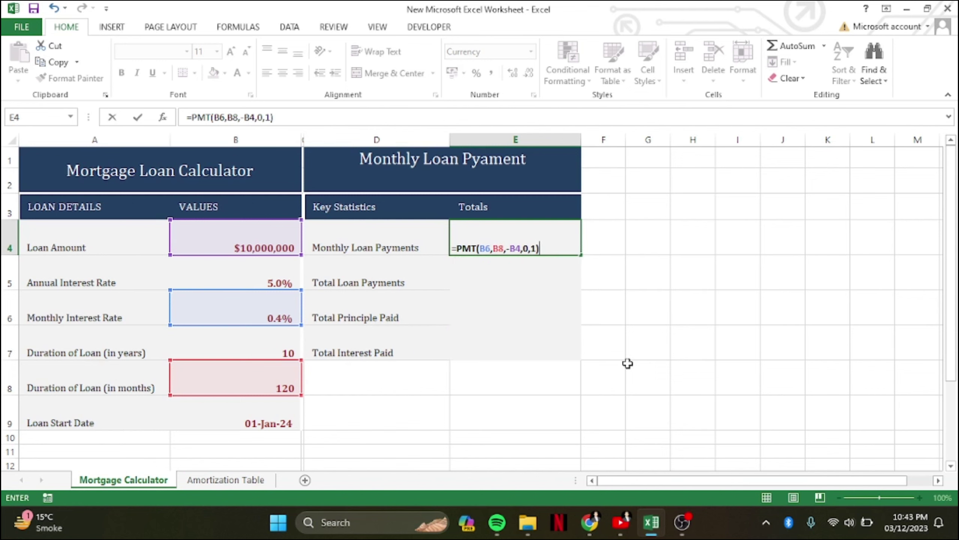
{"action": "key", "text": "Return"}
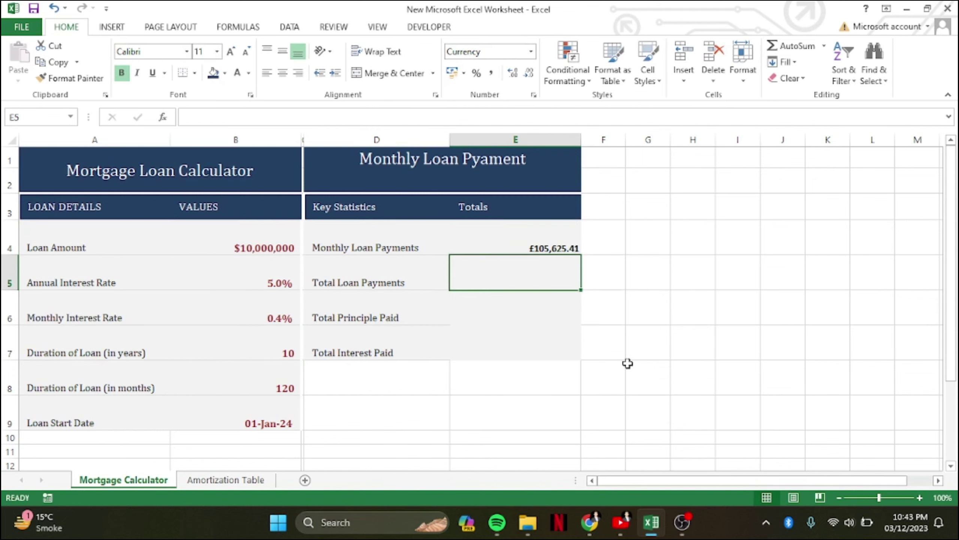
Link the banner row under the title to the monthly payment total
{"action": "key", "text": "Up"}
{"action": "key", "text": "Up"}
{"action": "key", "text": "Up"}
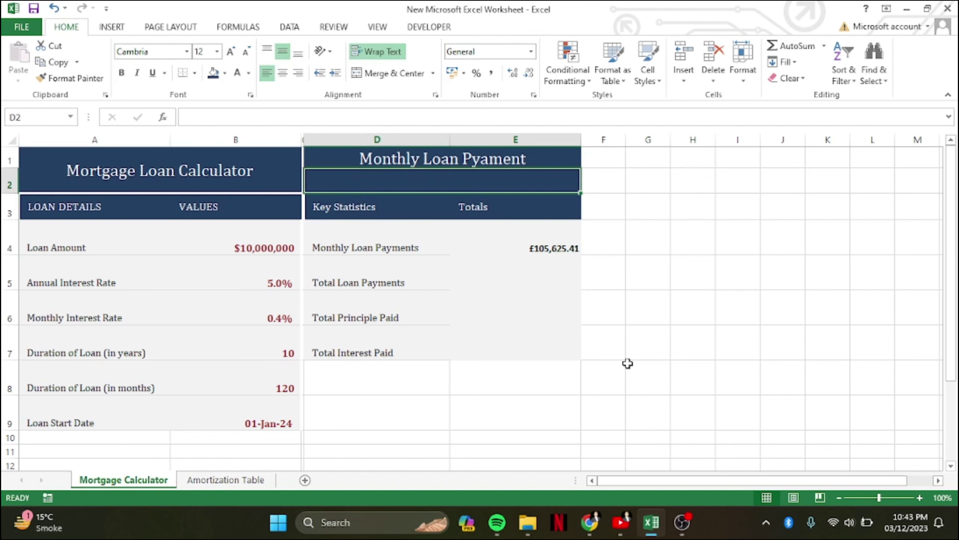
{"action": "type", "text": "="}
{"action": "key", "text": "Down"}
{"action": "key", "text": "Down"}
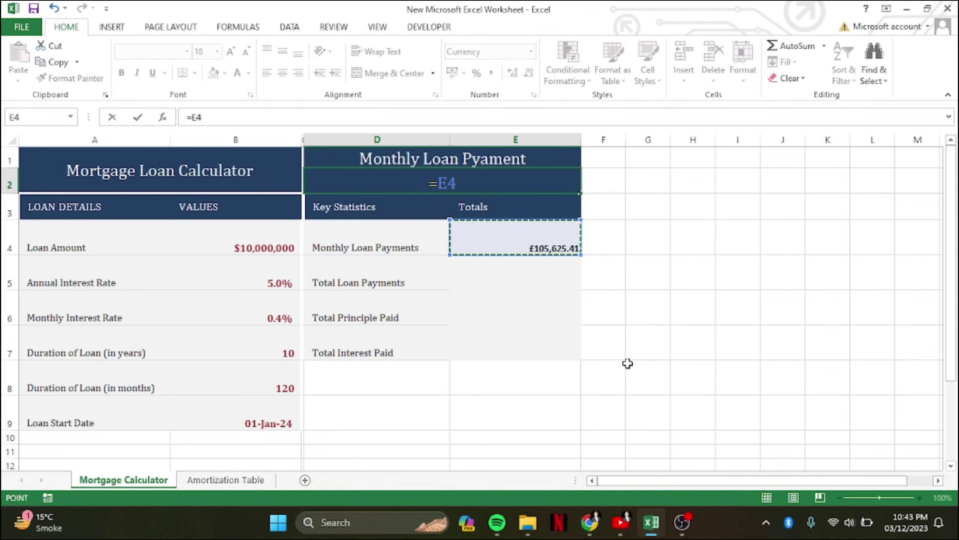
{"action": "key", "text": "Return"}
Make Total Loan Payments the monthly payment multiplied by the number of months
{"action": "key", "text": "Right"}
{"action": "key", "text": "Down"}
{"action": "key", "text": "Down"}
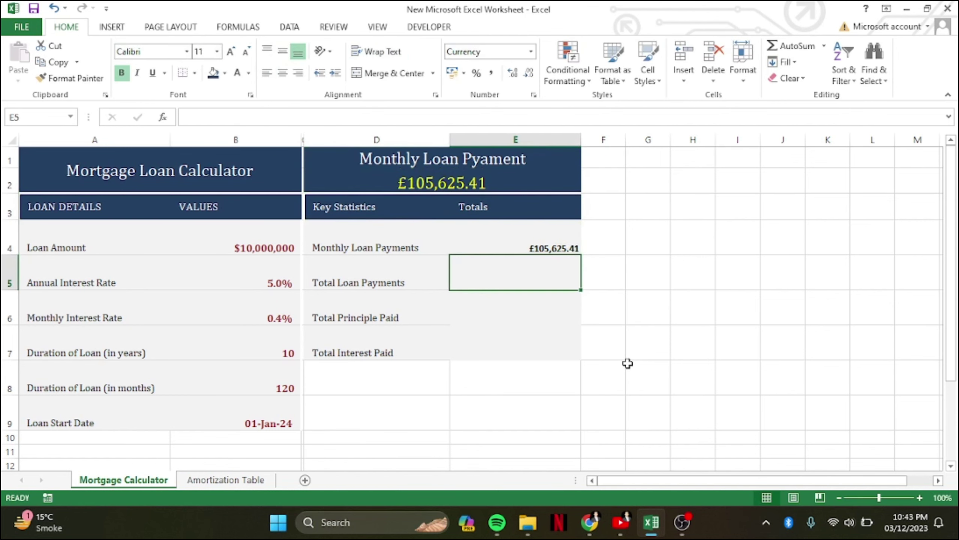
{"action": "type", "text": "="}
{"action": "key", "text": "Up"}
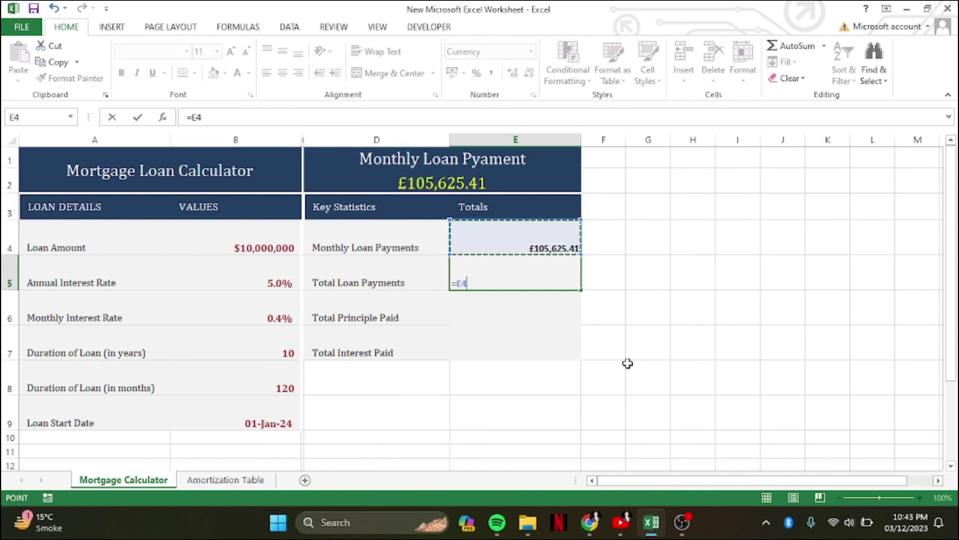
{"action": "type", "text": "*"}
{"action": "key", "text": "Left"}
{"action": "key", "text": "Left"}
{"action": "key", "text": "Down"}
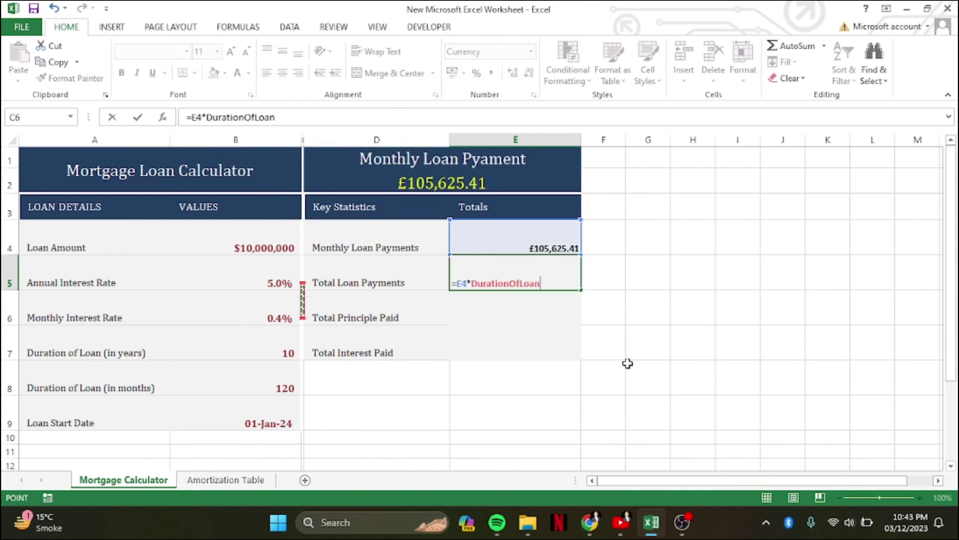
{"action": "key", "text": "Down"}
{"action": "key", "text": "Down"}
Set Total Principle Paid to =B4 and Total Interest Paid to =E5-E6
{"action": "key", "text": "Left"}
{"action": "key", "text": "Return"}
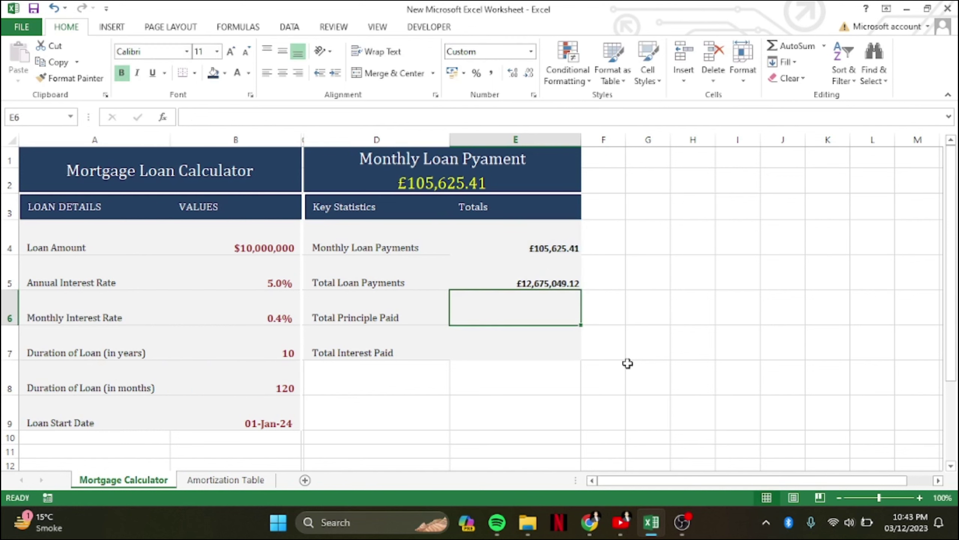
{"action": "type", "text": "="}
{"action": "key", "text": "Left"}
{"action": "key", "text": "Left"}
{"action": "key", "text": "Left"}
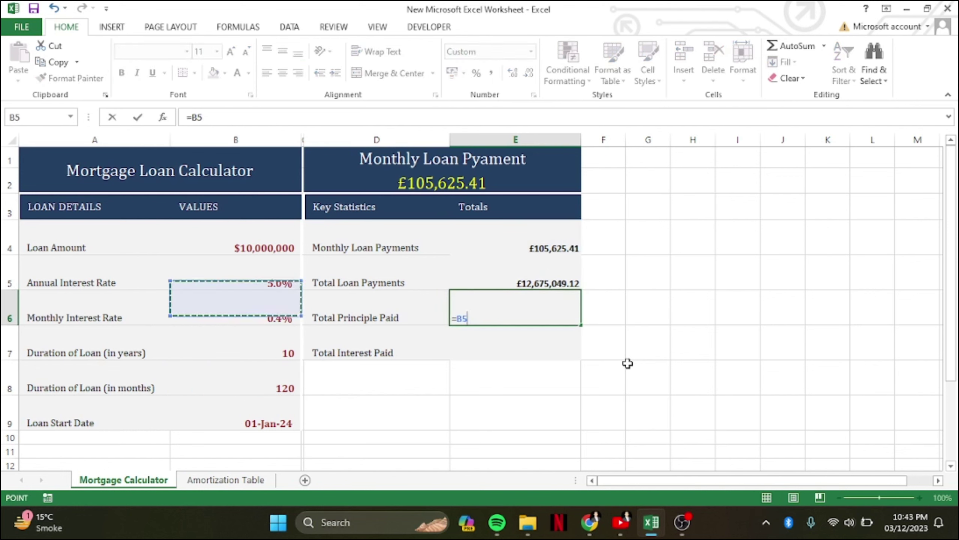
{"action": "key", "text": "Up"}
{"action": "key", "text": "Up"}
{"action": "key", "text": "Return"}
{"action": "type", "text": "="}
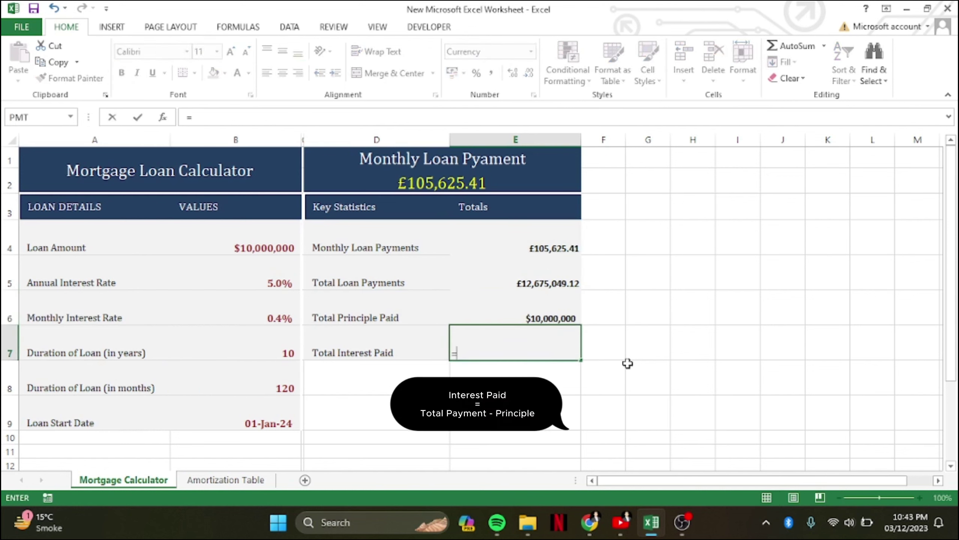
{"action": "key", "text": "Up"}
{"action": "key", "text": "Up"}
{"action": "type", "text": "-"}
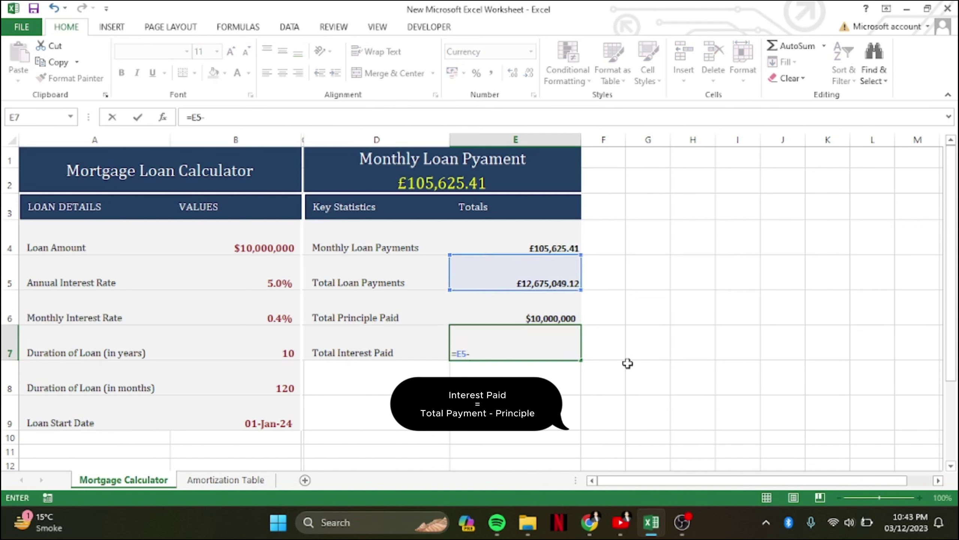
{"action": "key", "text": "Up"}
{"action": "key", "text": "Return"}
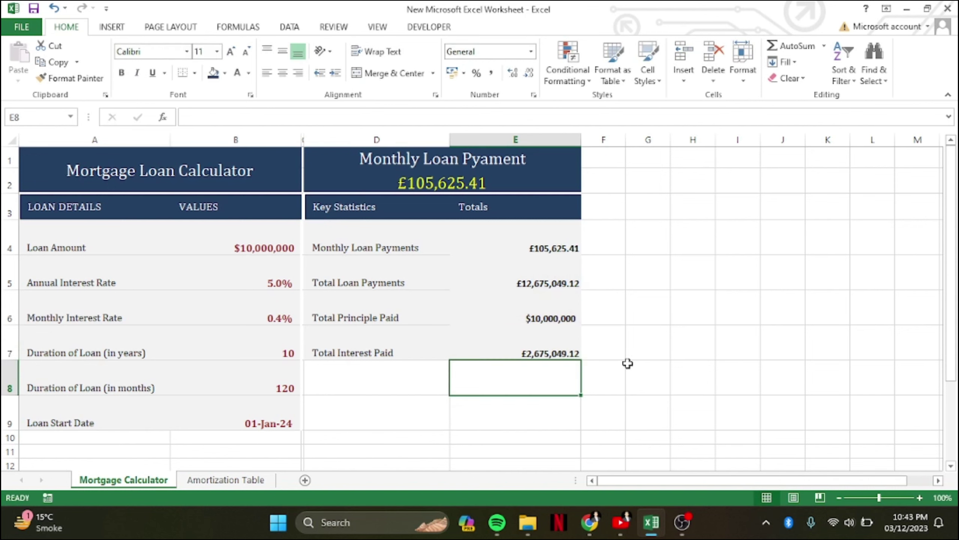
{"action": "key", "text": "Left"}
{"action": "key", "text": "Left"}
Try loan amounts of $5,000,000, $12,356,666 and $1,000,000 in B4
{"action": "key", "text": "Up"}
{"action": "key", "text": "Up"}
{"action": "key", "text": "Left"}
{"action": "key", "text": "Up"}
{"action": "key", "text": "Up"}
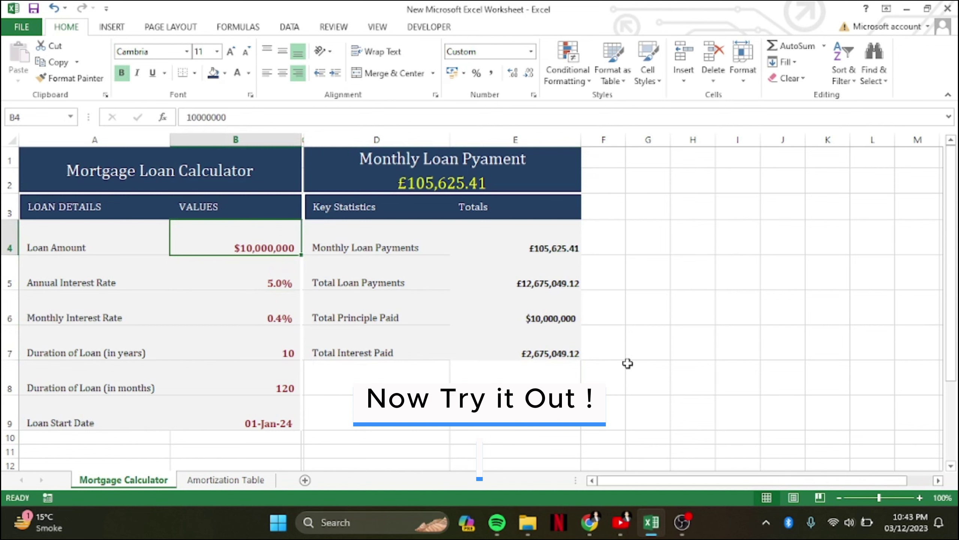
{"action": "type", "text": "5,0"}
{"action": "type", "text": "0"}
{"action": "key", "text": "Return"}
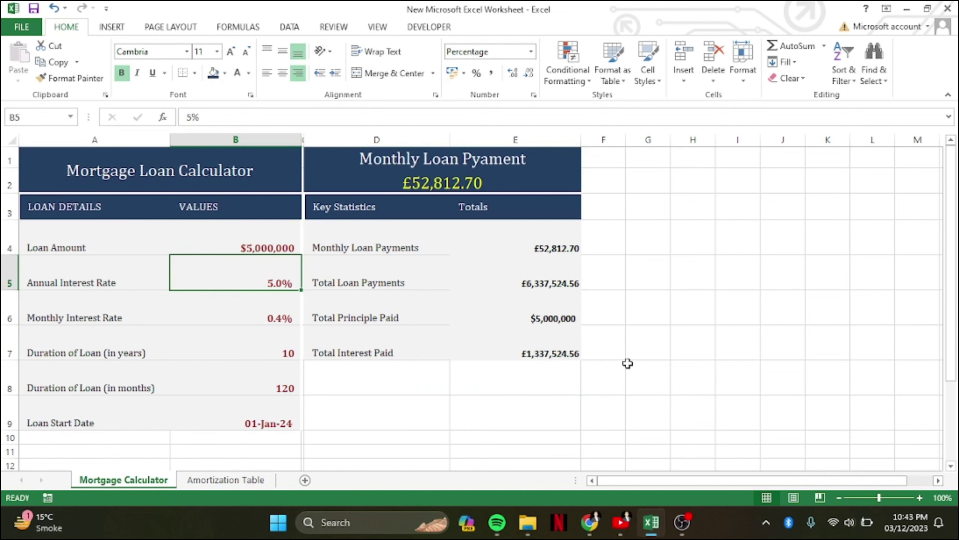
{"action": "key", "text": "Up"}
{"action": "type", "text": "123"}
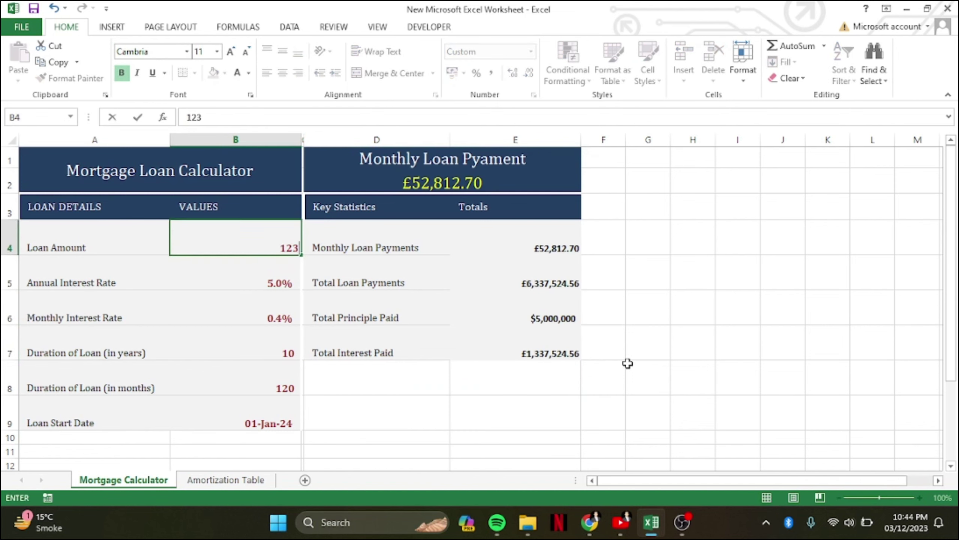
{"action": "type", "text": "5666"}
{"action": "key", "text": "Return"}
{"action": "key", "text": "Up"}
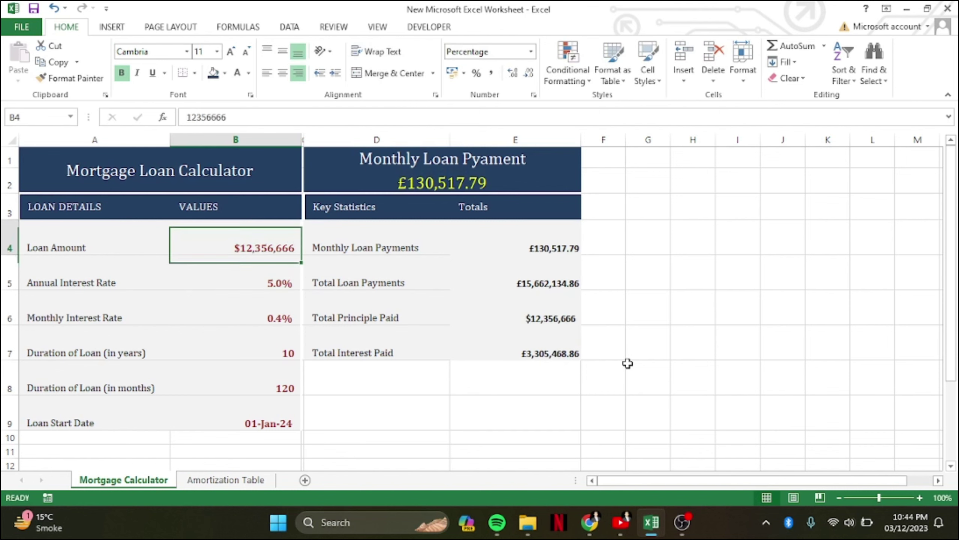
{"action": "type", "text": "1000000"}
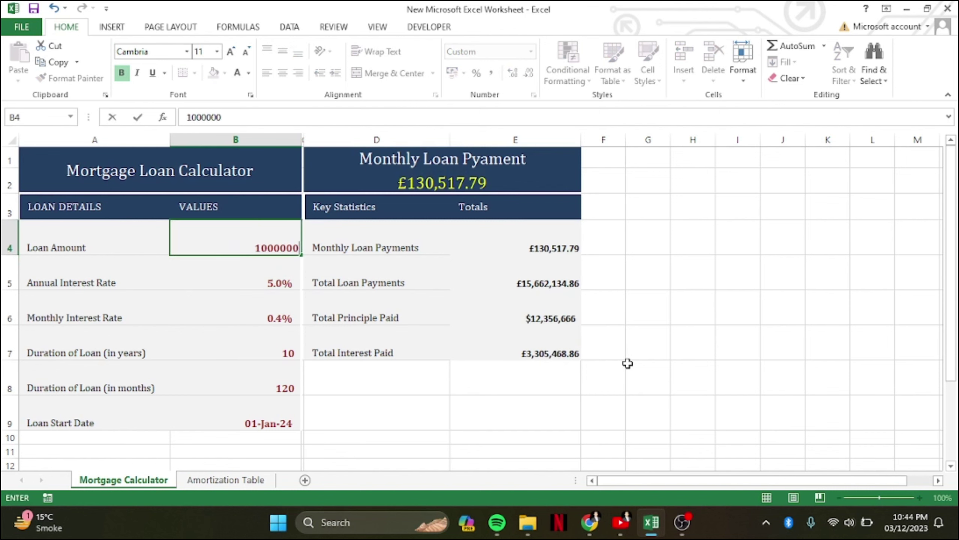
{"action": "key", "text": "Return"}
Restore the loan amount in B4 to $10,000,000
{"action": "key", "text": "Up"}
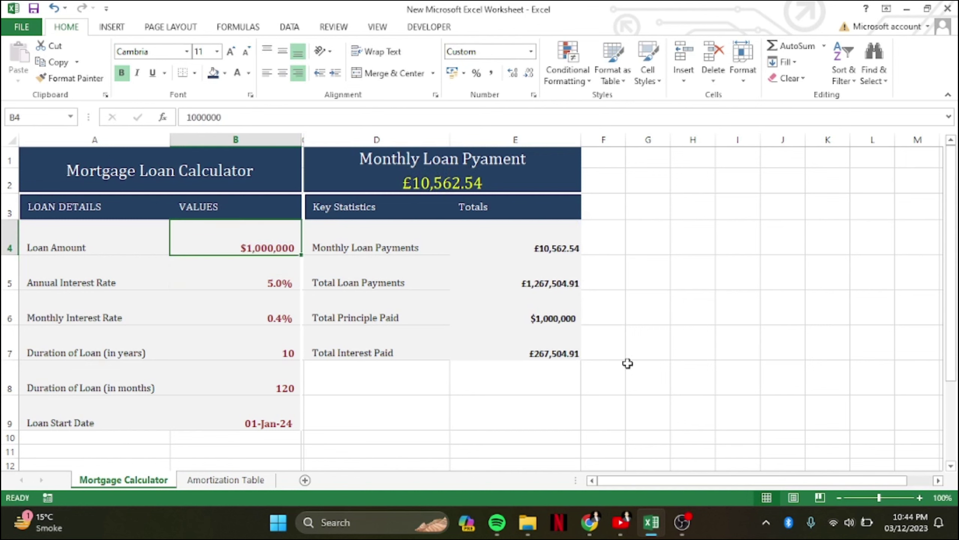
{"action": "key", "text": "F2"}
{"action": "type", "text": "0"}
{"action": "key", "text": "Return"}
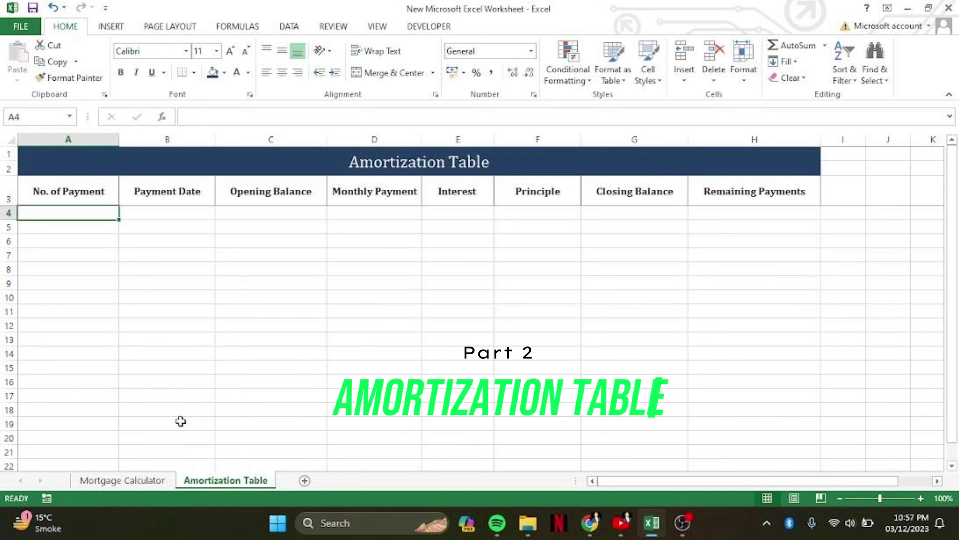
Enter payment number 1 in A4 and =A4+1 in A5
{"action": "type", "text": "1"}
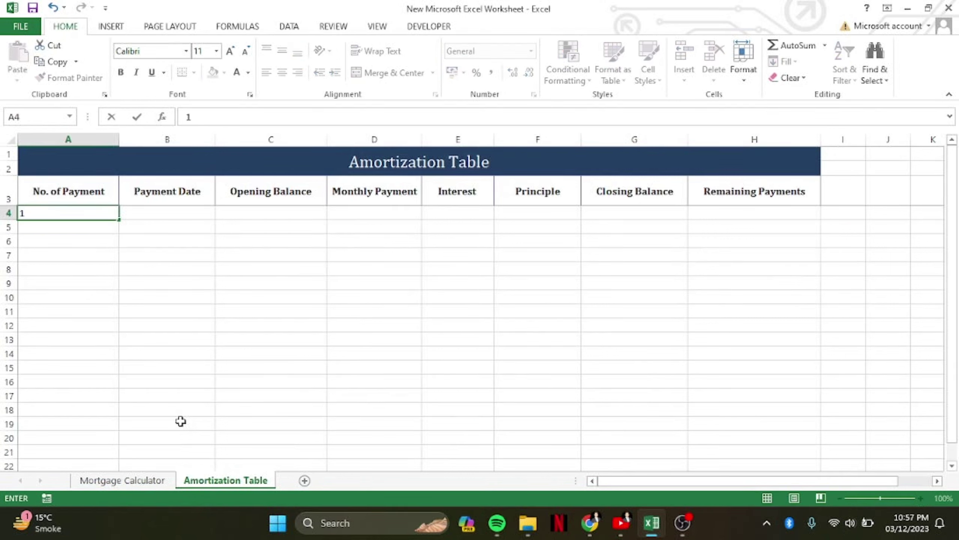
{"action": "key", "text": "Return"}
{"action": "type", "text": "="}
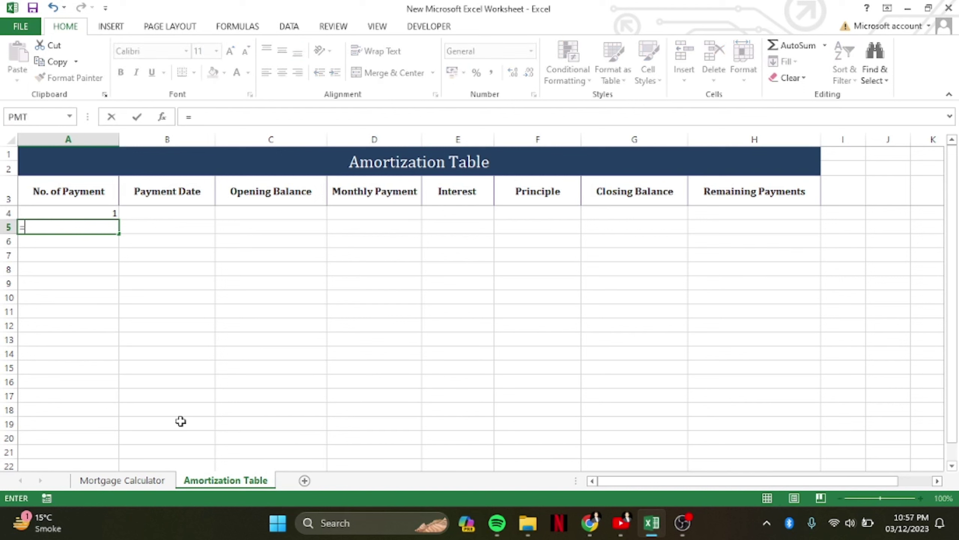
{"action": "type", "text": "A4+1"}
{"action": "key", "text": "Return"}
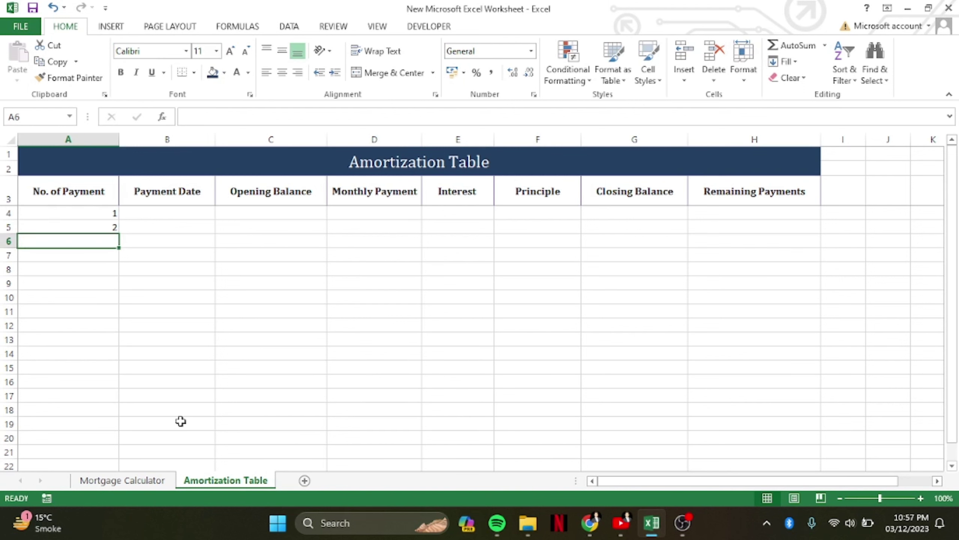
Convert A3:H6 into an Excel table with headers and apply a different table style
{"action": "key", "text": "Up"}
{"action": "key", "text": "Up"}
{"action": "key", "text": "Up"}
{"action": "key", "text": "shift+Down"}
{"action": "key", "text": "shift+Down"}
{"action": "key", "text": "shift+Down"}
{"action": "key", "text": "shift+Right"}
{"action": "key", "text": "shift+Right"}
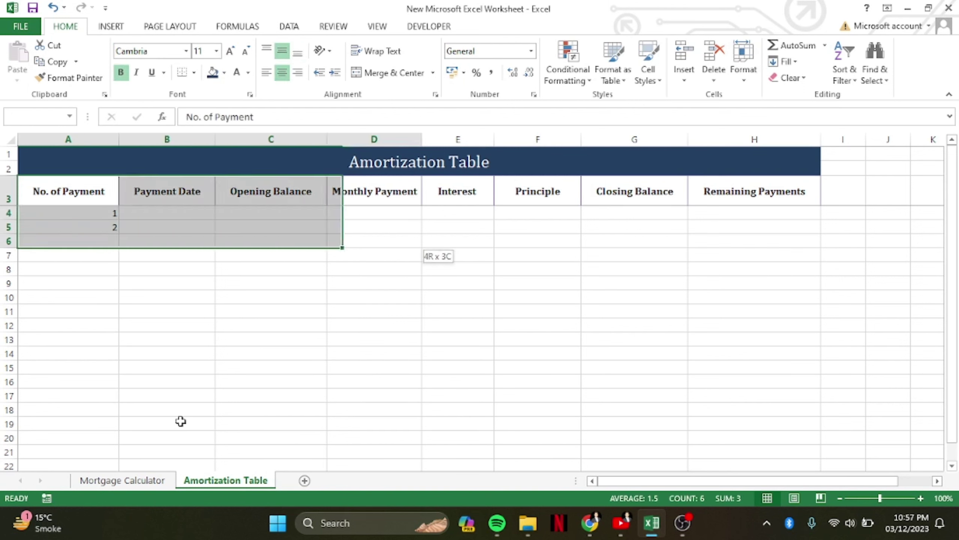
{"action": "key", "text": "shift+Right"}
{"action": "key", "text": "shift+Right"}
{"action": "key", "text": "shift+Right"}
{"action": "key", "text": "shift+Right"}
{"action": "key", "text": "ctrl+t"}
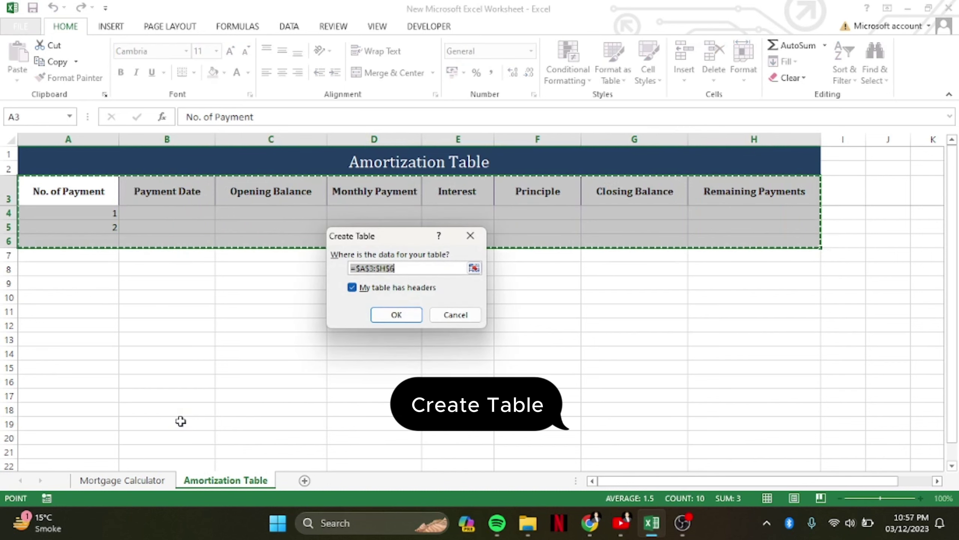
{"action": "key", "text": "Return"}
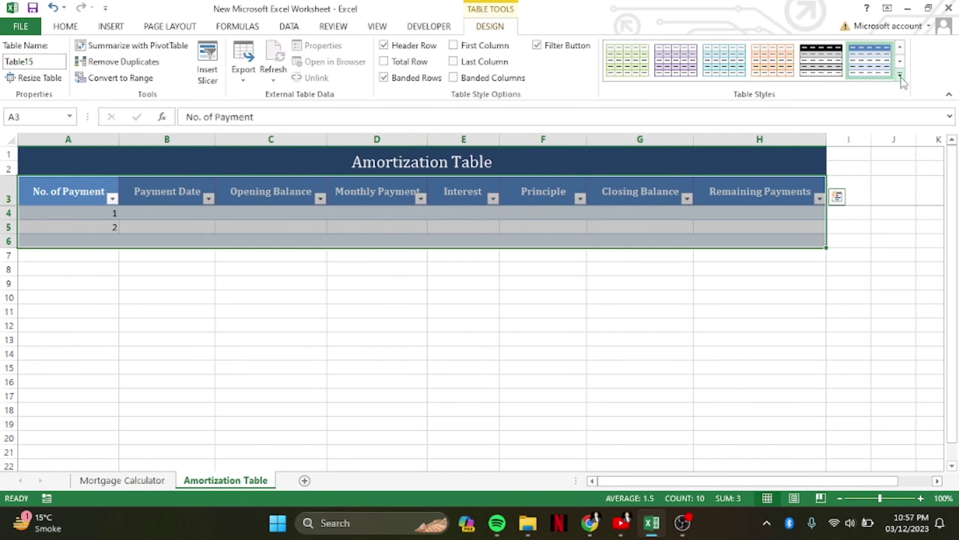
{"action": "left_click", "coordinate": [901, 75]}
{"action": "left_click", "coordinate": [724, 114]}
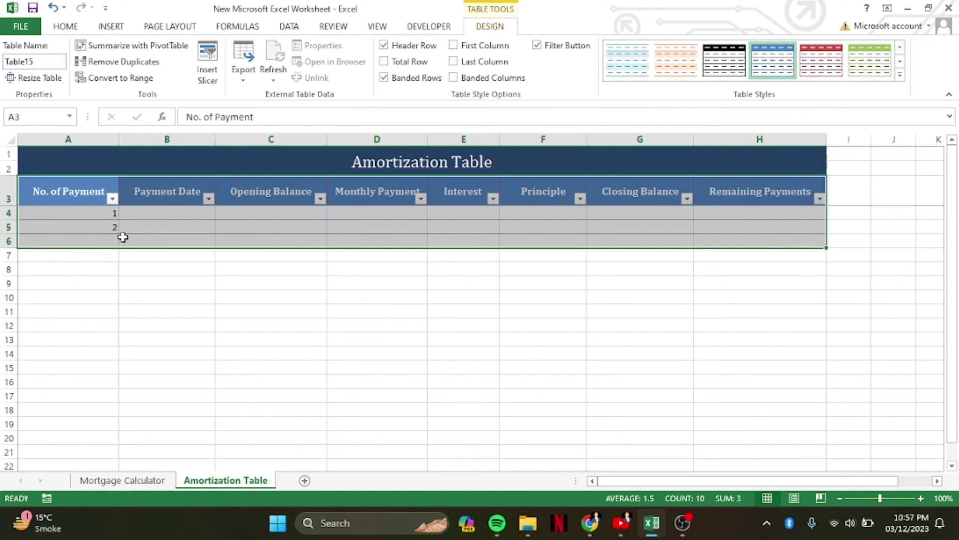
Fill the No. of Payment numbers down to 120, extending the table to row 123
{"action": "left_click", "coordinate": [105, 234]}
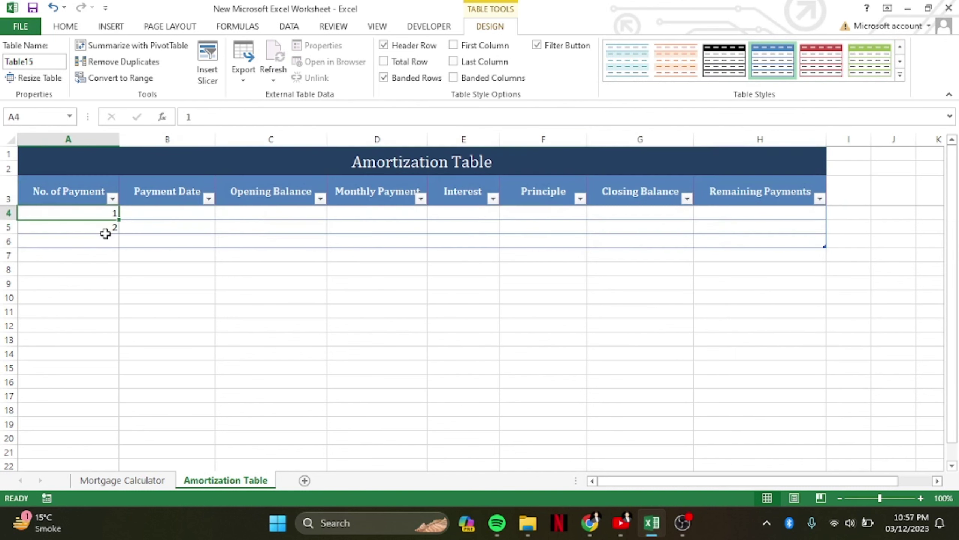
{"action": "left_click_drag", "start_coordinate": [106, 227], "coordinate": [106, 241]}
{"action": "key", "text": "ctrl+d"}
{"action": "left_click", "coordinate": [106, 226]}
{"action": "key", "text": "shift+Down"}
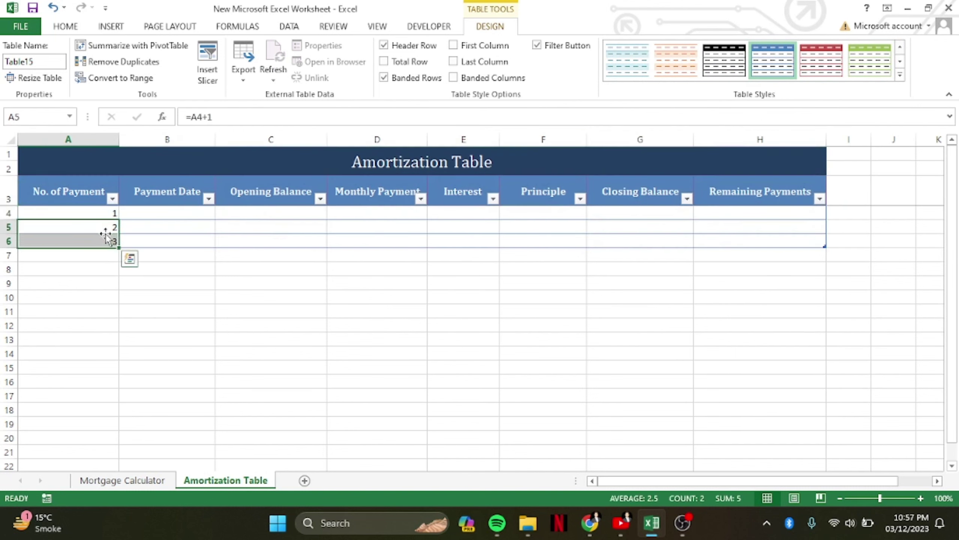
{"action": "left_click_drag", "start_coordinate": [122, 248], "coordinate": [57, 279]}
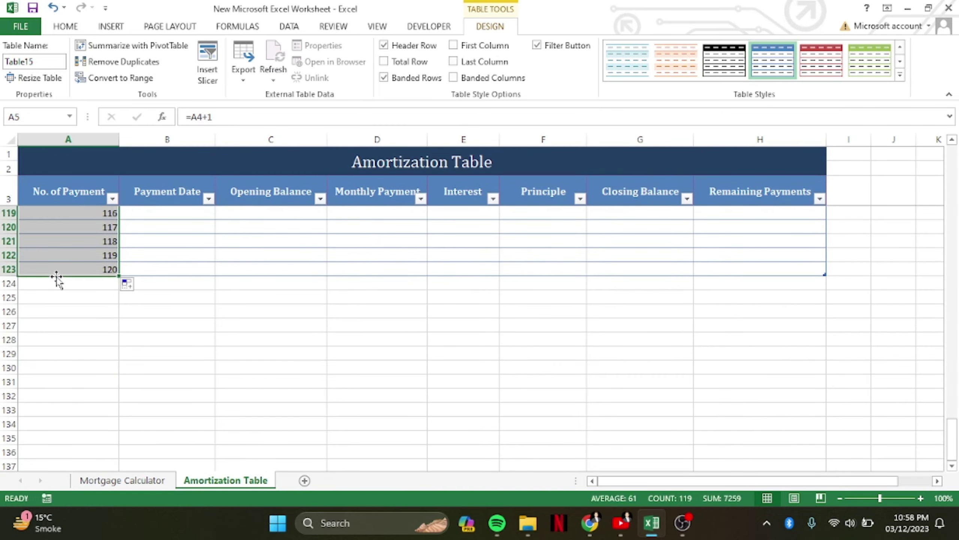
{"action": "left_click", "coordinate": [155, 255]}
{"action": "key", "text": "ctrl+Home"}
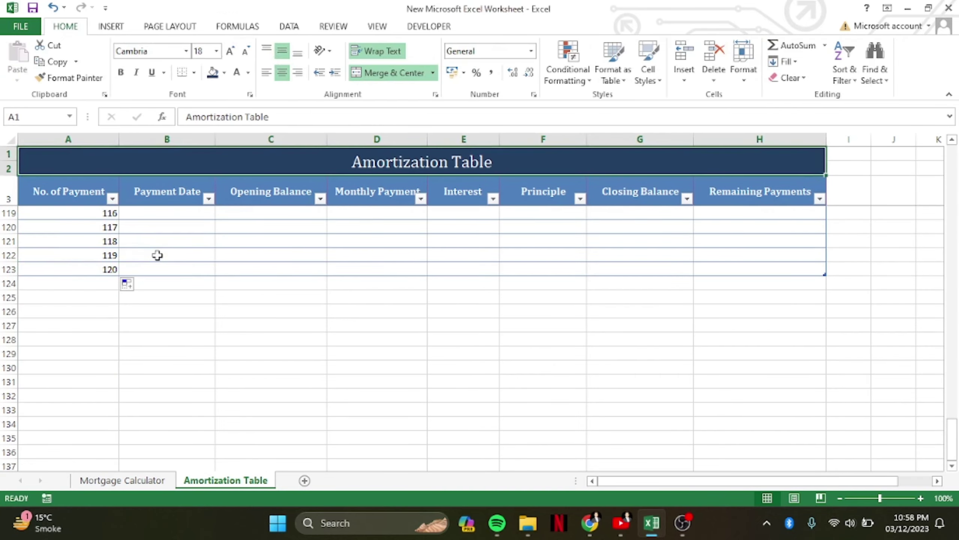
{"action": "key", "text": "Down"}
{"action": "key", "text": "Down"}
{"action": "key", "text": "Right"}
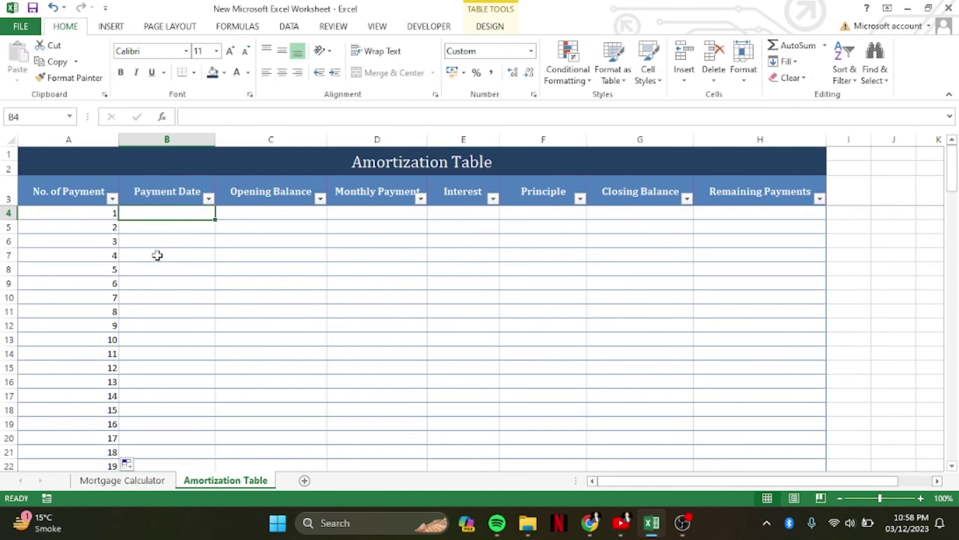
Enter 01-Jan-24 as the first payment date and start a C4 formula referencing the Mortgage Calculator sheet
{"action": "type", "text": "1-1"}
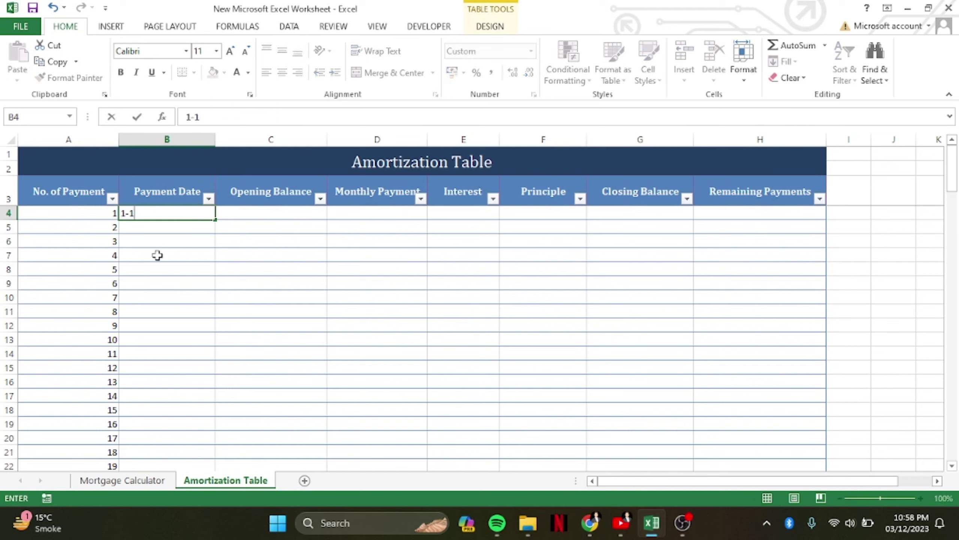
{"action": "type", "text": "4"}
{"action": "key", "text": "Return"}
{"action": "key", "text": "Up"}
{"action": "key", "text": "Right"}
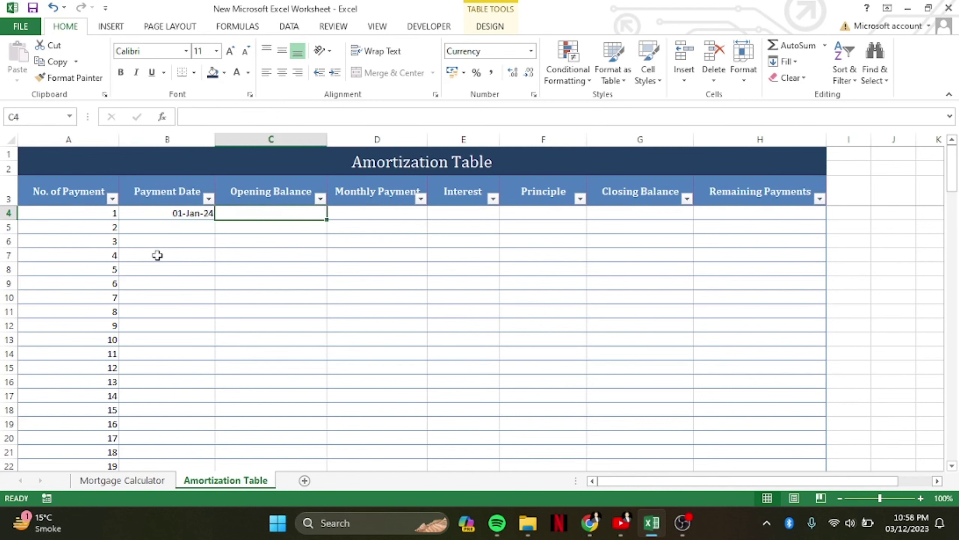
{"action": "type", "text": "="}
{"action": "key", "text": "ctrl+Page_Up"}
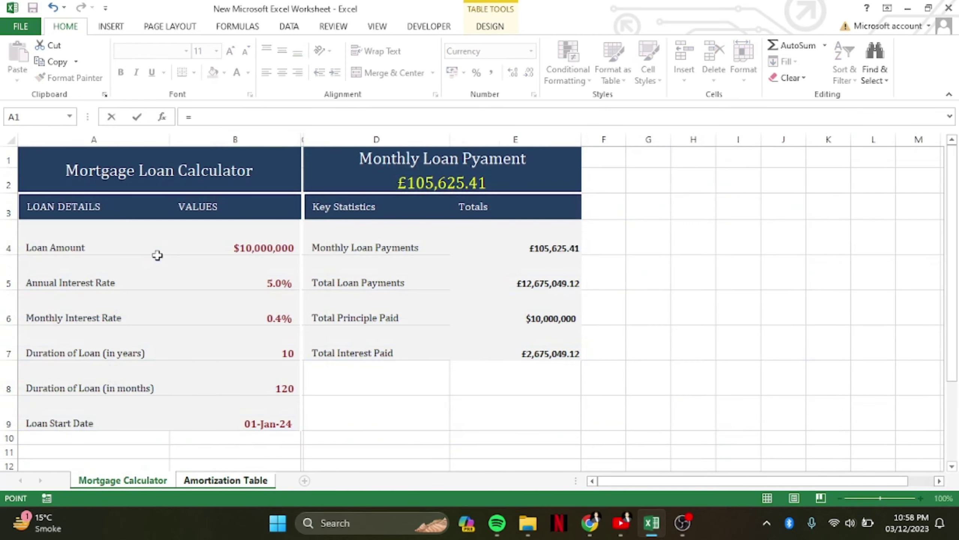
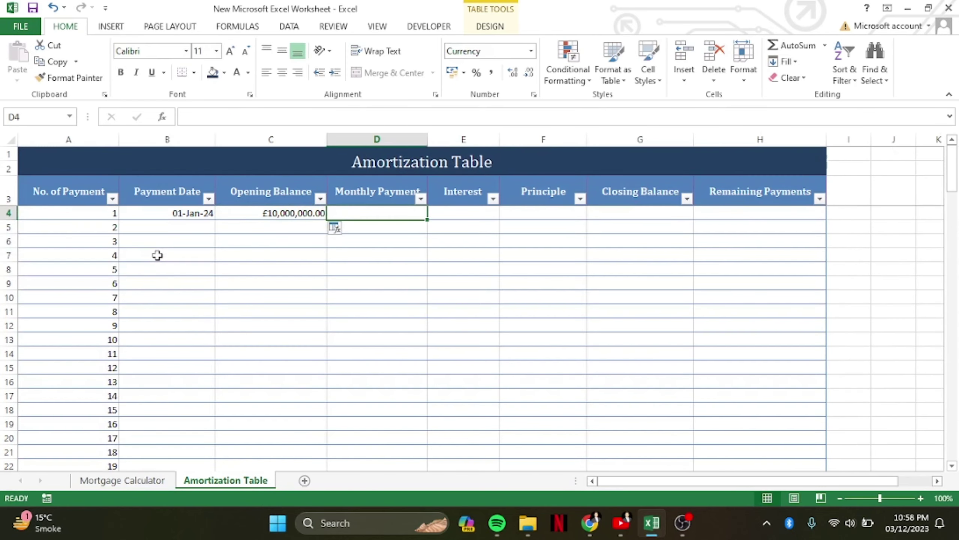
Link the first Monthly Payment to the calculator's monthly payment as an absolute reference
{"action": "type", "text": "="}
{"action": "key", "text": "ctrl+Page_Up"}
{"action": "key", "text": "Right"}
{"action": "key", "text": "Right"}
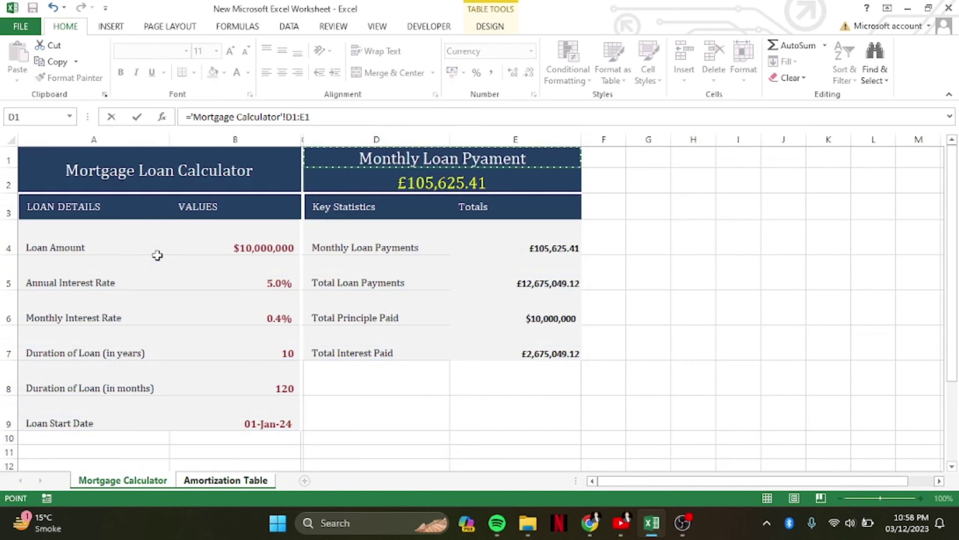
{"action": "key", "text": "Down"}
{"action": "key", "text": "F4"}
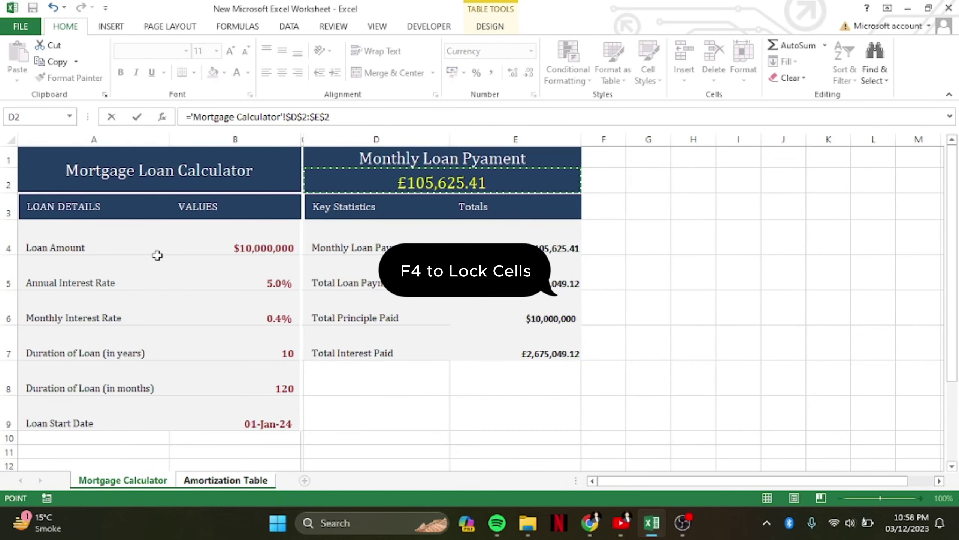
{"action": "key", "text": "Return"}
Make the first Principle equal the monthly payment minus the interest
{"action": "key", "text": "Up"}
{"action": "key", "text": "Right"}
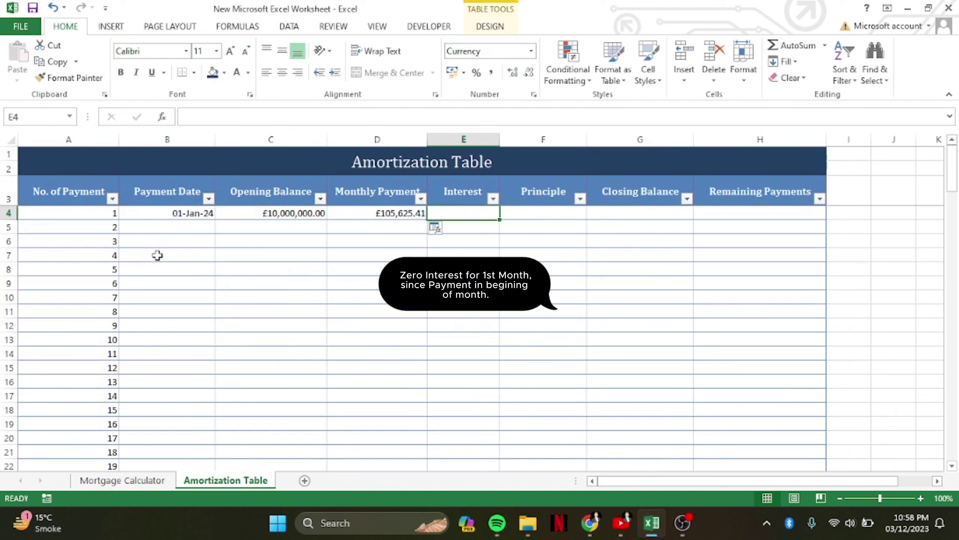
{"action": "key", "text": "Right"}
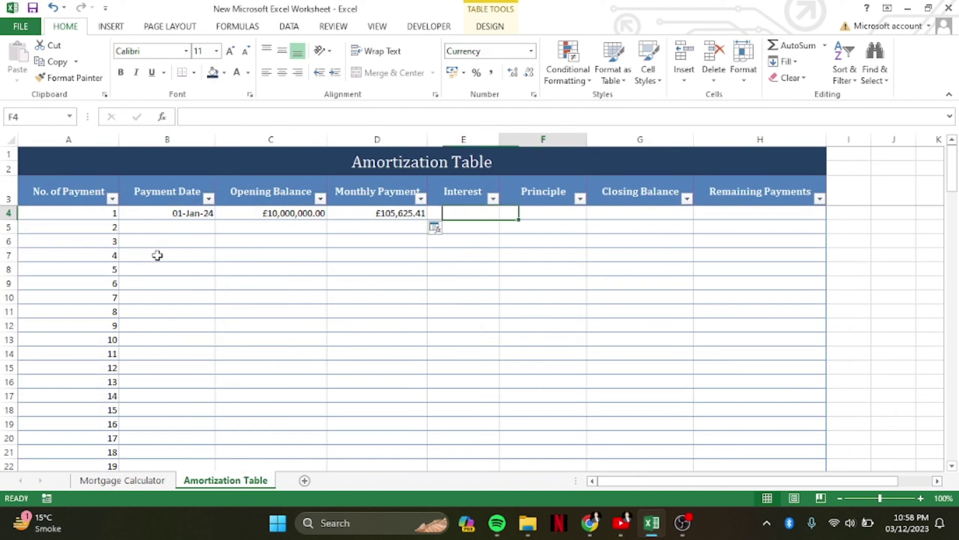
{"action": "type", "text": "="}
{"action": "key", "text": "Left"}
{"action": "key", "text": "Left"}
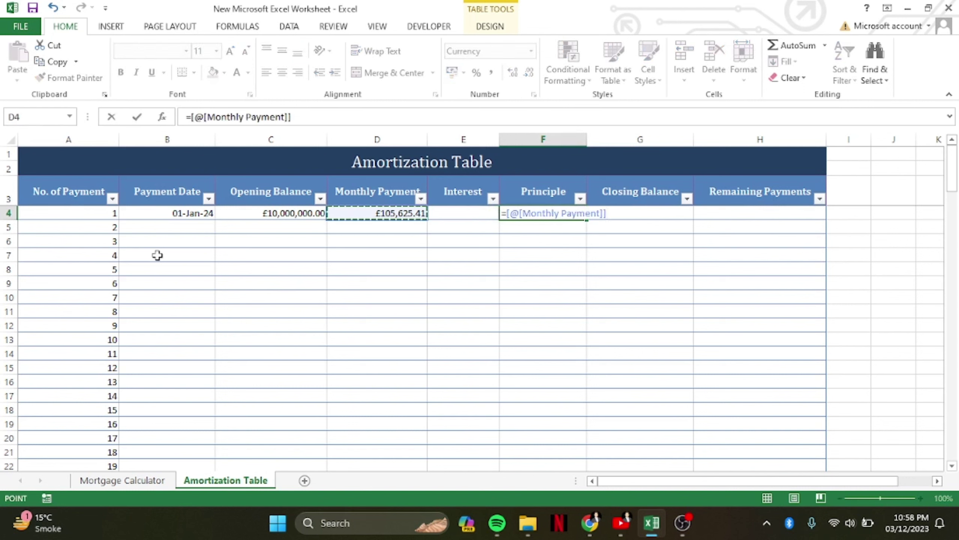
{"action": "key", "text": "Return"}
Set the first Closing Balance to the opening balance minus the principle
{"action": "key", "text": "Up"}
{"action": "key", "text": "Right"}
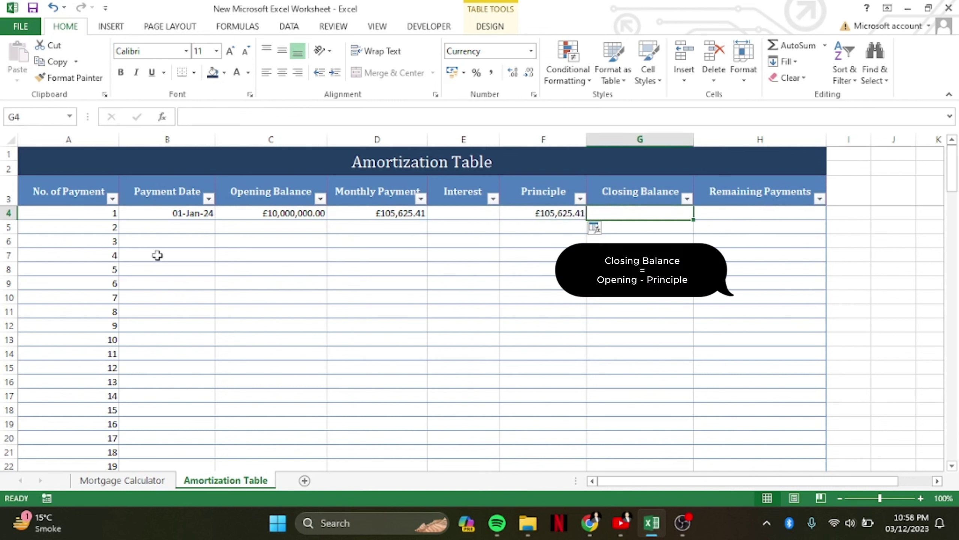
{"action": "type", "text": "="}
{"action": "key", "text": "Left"}
{"action": "key", "text": "Left"}
{"action": "key", "text": "Left"}
{"action": "key", "text": "Left"}
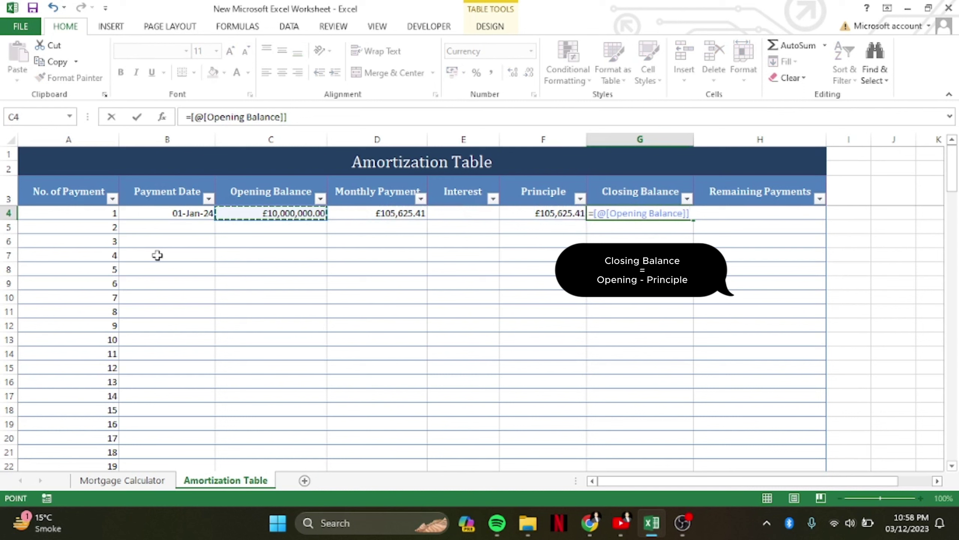
{"action": "type", "text": "-"}
{"action": "key", "text": "Right"}
{"action": "key", "text": "Right"}
{"action": "key", "text": "Right"}
{"action": "key", "text": "Return"}
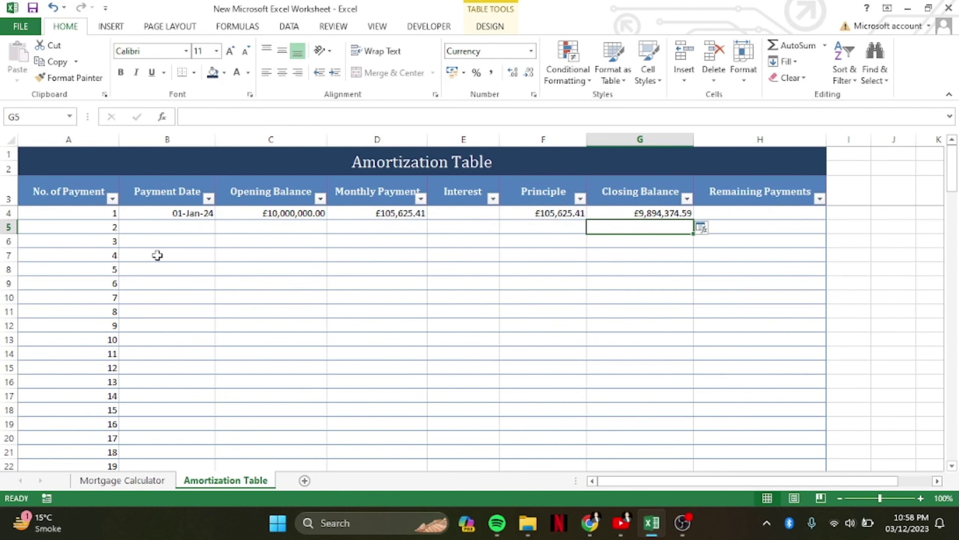
Set Remaining Payments to the absolute loan months minus the No. of Payment
{"action": "key", "text": "Up"}
{"action": "key", "text": "Right"}
{"action": "type", "text": "="}
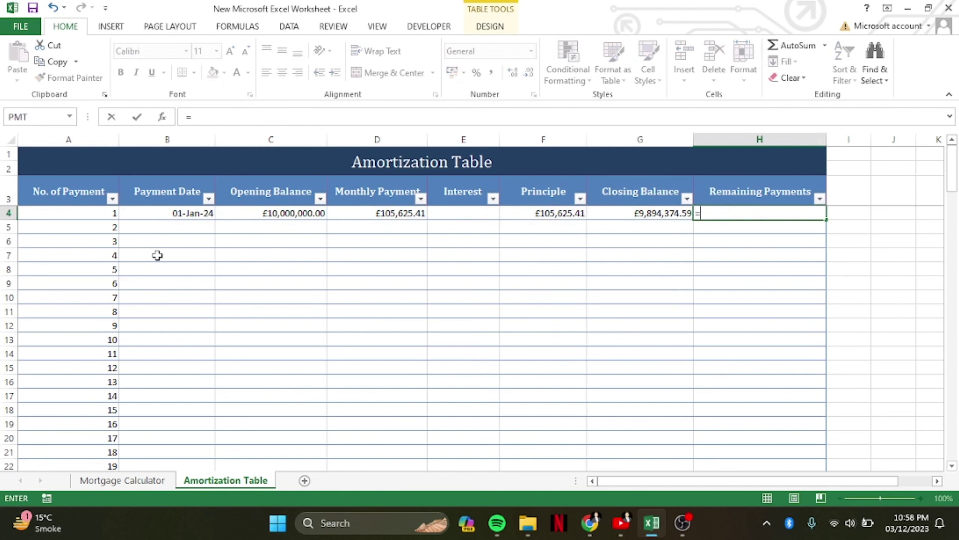
{"action": "key", "text": "ctrl+Page_Up"}
{"action": "key", "text": "Down"}
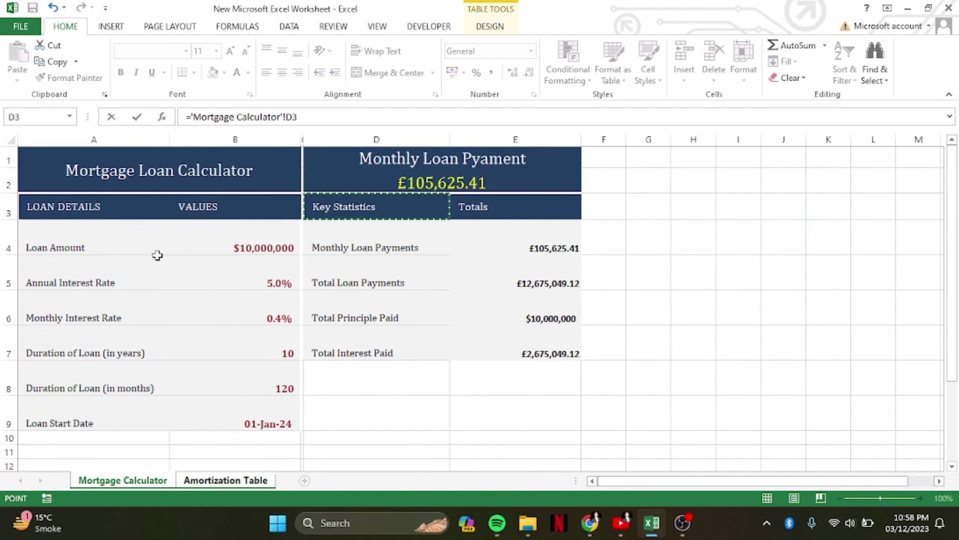
{"action": "key", "text": "Down"}
{"action": "key", "text": "Down"}
{"action": "key", "text": "Down"}
{"action": "key", "text": "Down"}
{"action": "key", "text": "Down"}
{"action": "key", "text": "Left"}
{"action": "key", "text": "Left"}
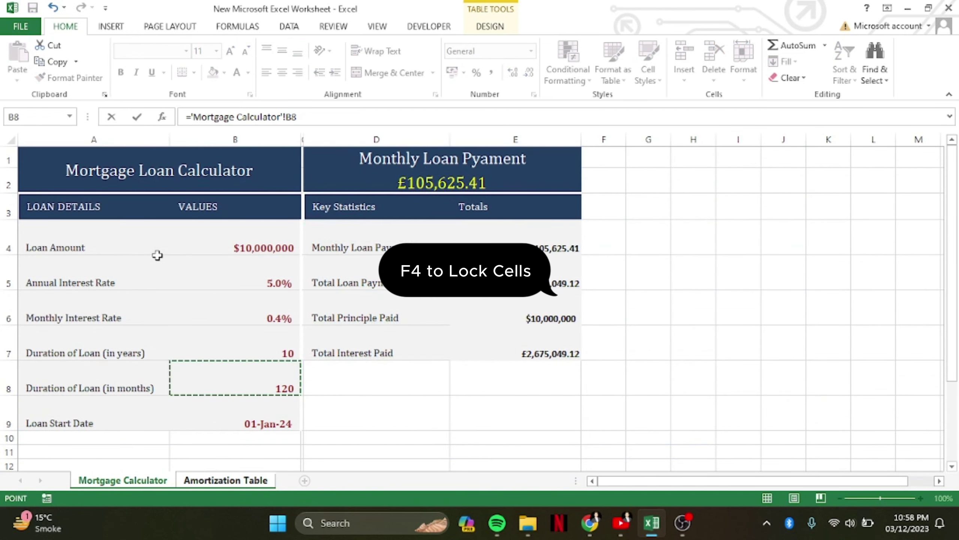
{"action": "key", "text": "F4"}
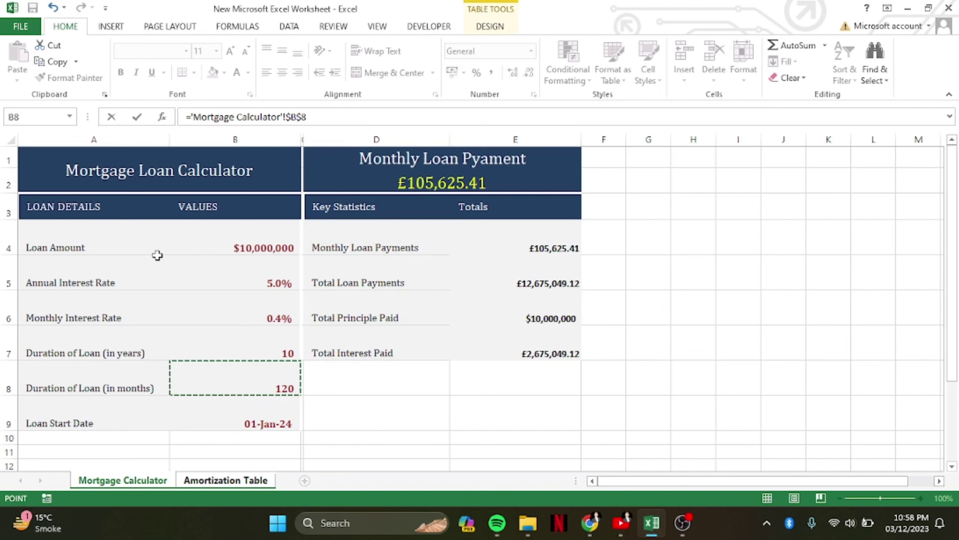
{"action": "type", "text": "-"}
{"action": "key", "text": "ctrl+Page_Down"}
{"action": "key", "text": "Left"}
{"action": "key", "text": "Left"}
{"action": "key", "text": "Left"}
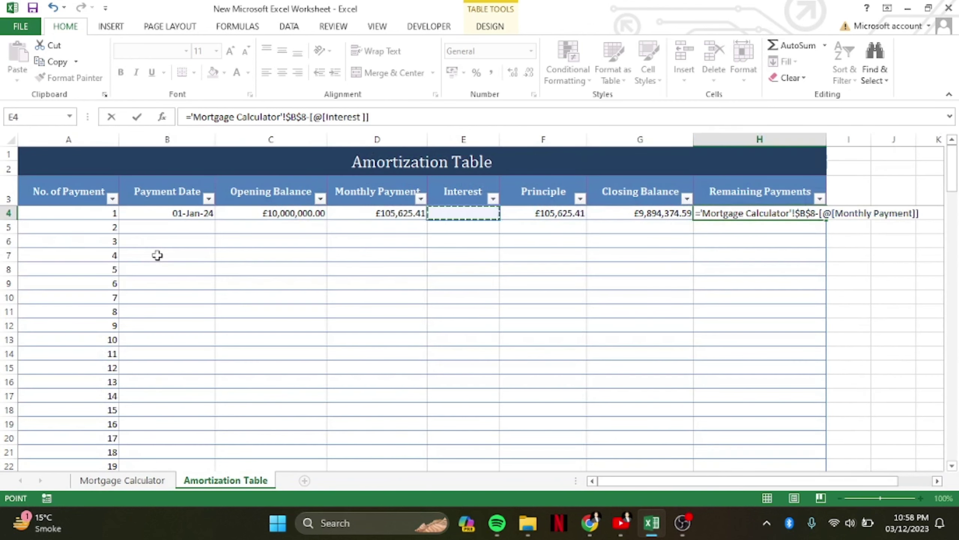
{"action": "key", "text": "Left"}
{"action": "key", "text": "Left"}
{"action": "key", "text": "Left"}
{"action": "key", "text": "Return"}
Copy the Remaining Payments formula down into H5 and H6
{"action": "key", "text": "Up"}
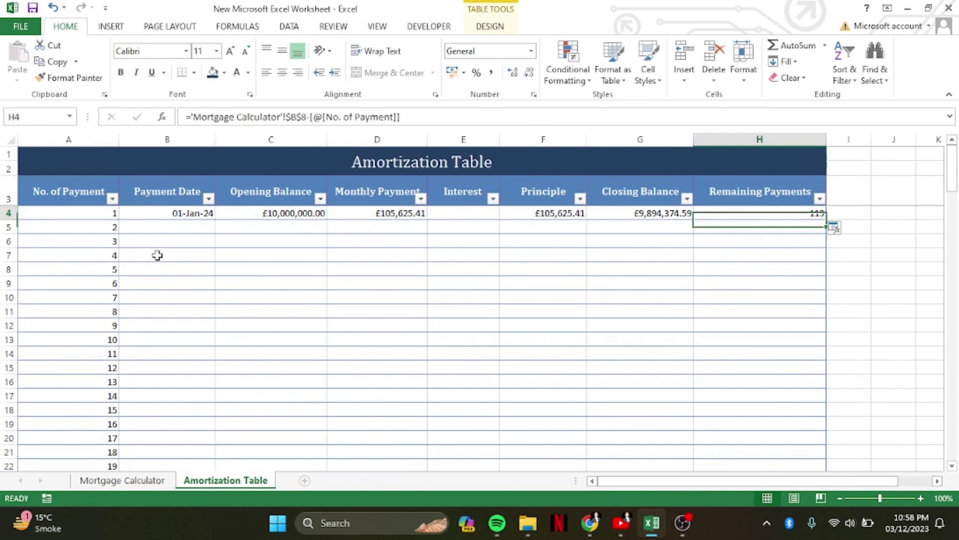
{"action": "key", "text": "Down"}
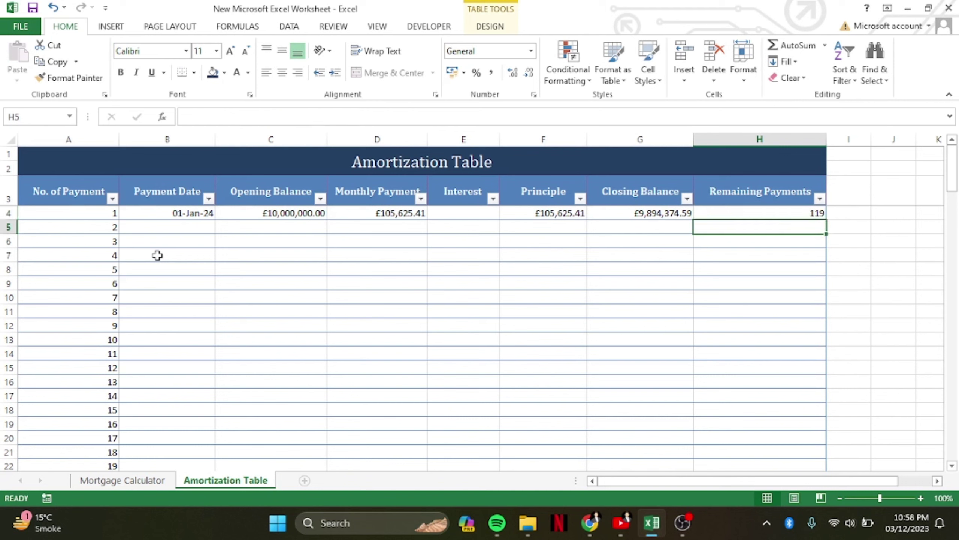
{"action": "key", "text": "ctrl+d"}
{"action": "key", "text": "Return"}
{"action": "key", "text": "ctrl+d"}
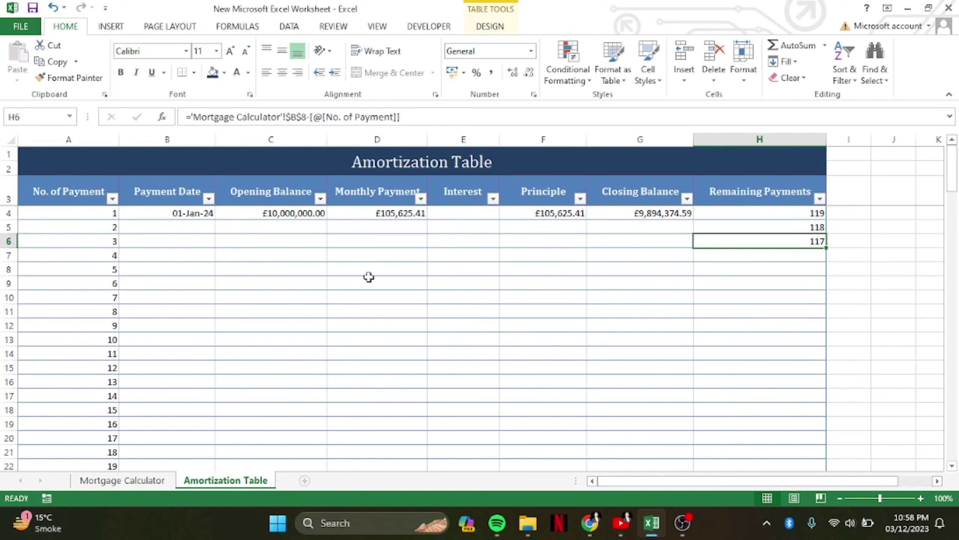
Fill Remaining Payments down to the end of the Amortization Table
{"action": "double_click", "coordinate": [828, 249]}
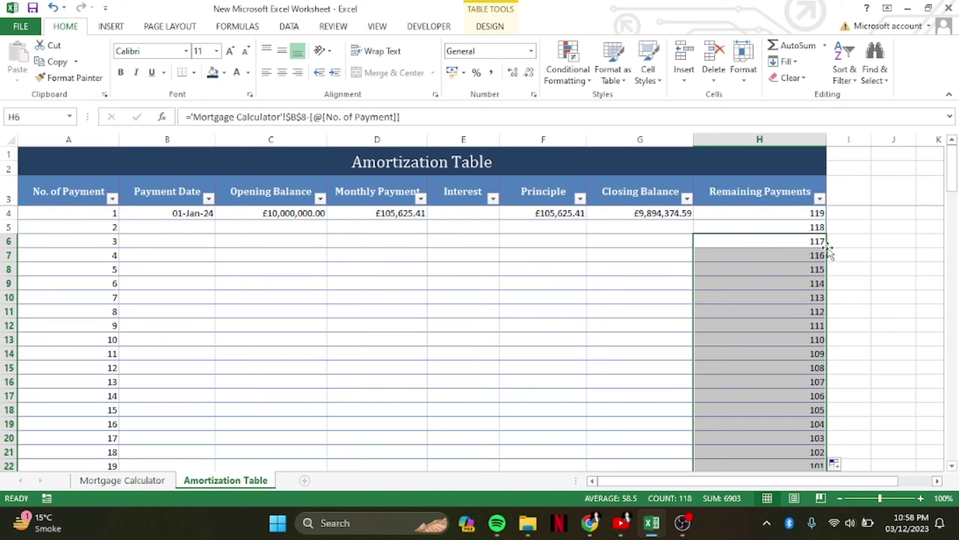
{"action": "left_click", "coordinate": [827, 248]}
{"action": "key", "text": "ctrl+Down"}
{"action": "key", "text": "ctrl+Up"}
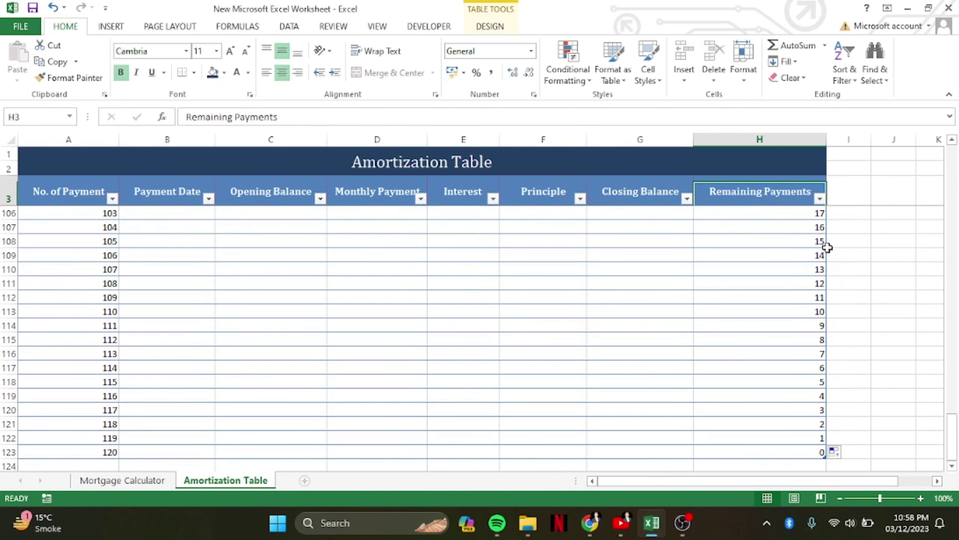
{"action": "key", "text": "ctrl+Left"}
{"action": "key", "text": "Down"}
{"action": "key", "text": "Down"}
{"action": "key", "text": "Right"}
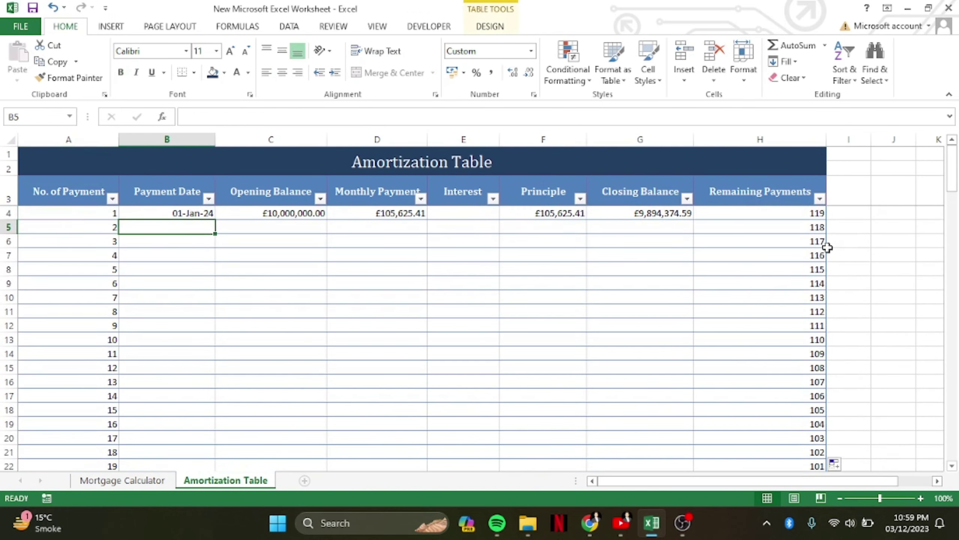
Enter the second payment date and link its opening balance to the previous closing balance
{"action": "type", "text": "1-"}
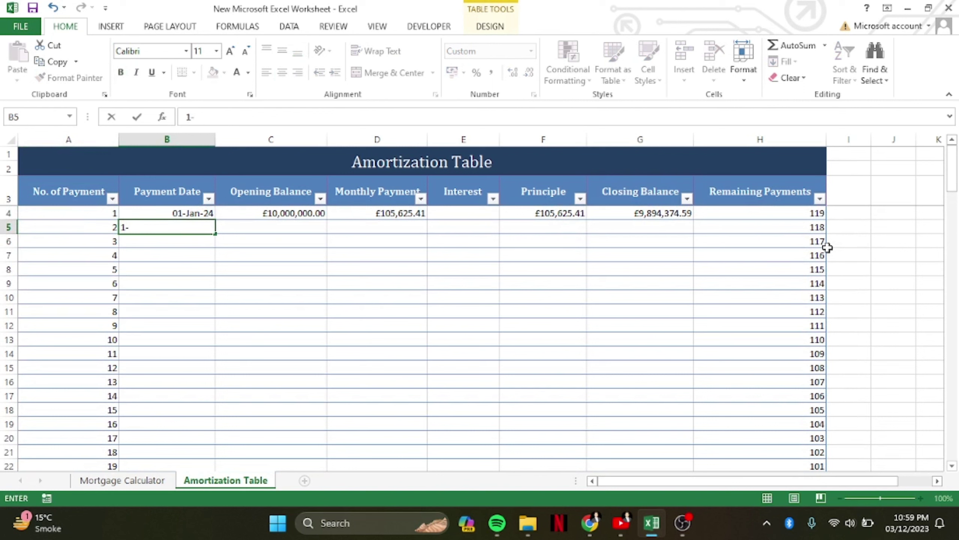
{"action": "type", "text": "24"}
{"action": "key", "text": "Return"}
{"action": "key", "text": "Up"}
{"action": "key", "text": "Right"}
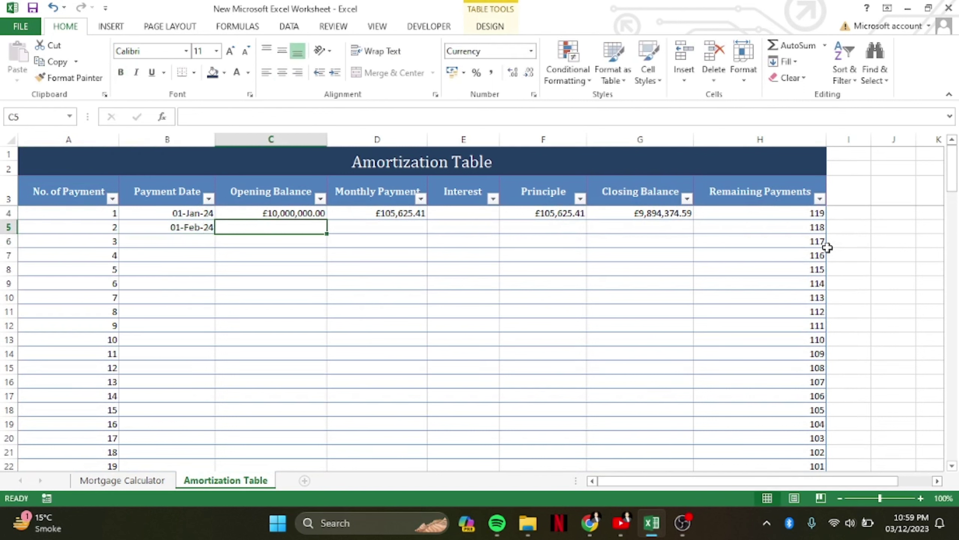
{"action": "type", "text": "="}
{"action": "key", "text": "Right"}
{"action": "key", "text": "Right"}
Copy the Monthly Payment into the second row and fill it down the table
{"action": "key", "text": "Right"}
{"action": "key", "text": "Right"}
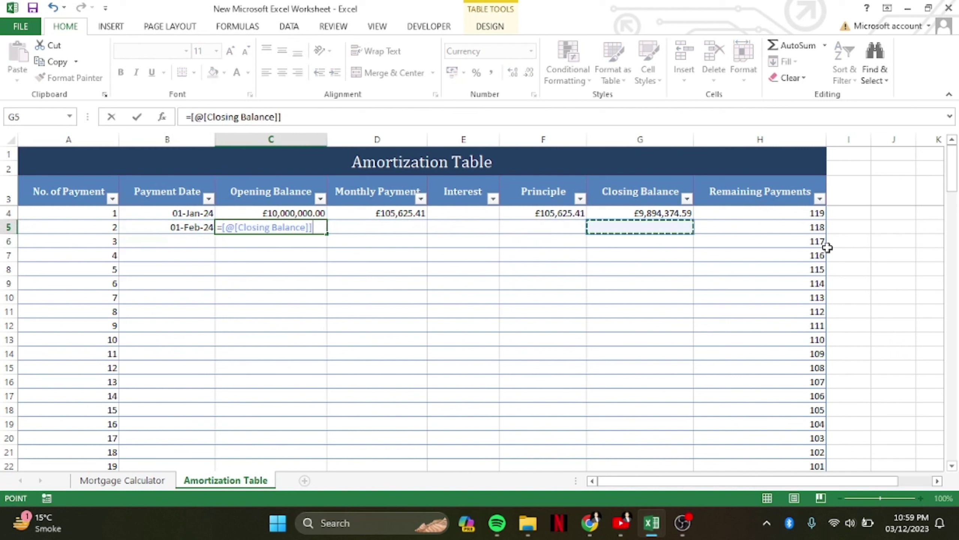
{"action": "key", "text": "Up"}
{"action": "key", "text": "Return"}
{"action": "key", "text": "Up"}
{"action": "key", "text": "Right"}
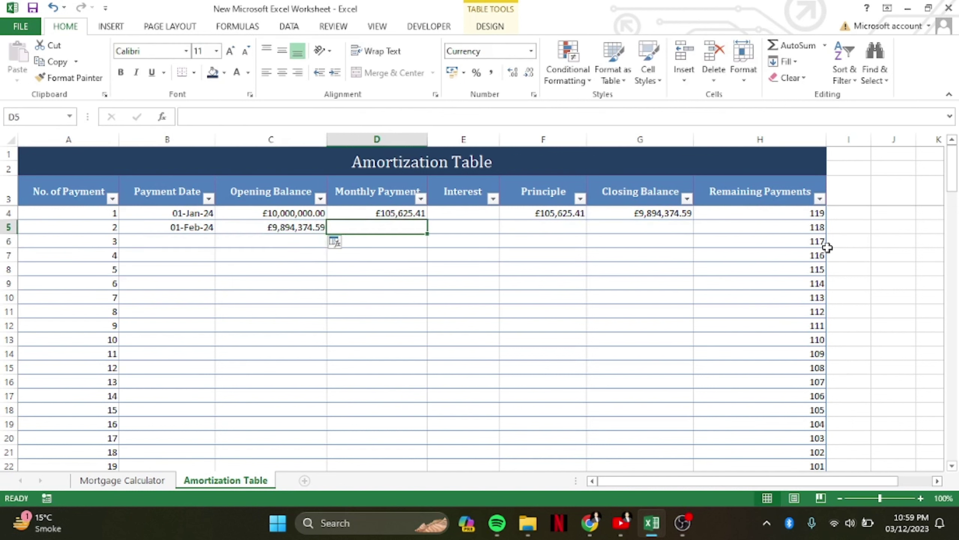
{"action": "key", "text": "ctrl+d"}
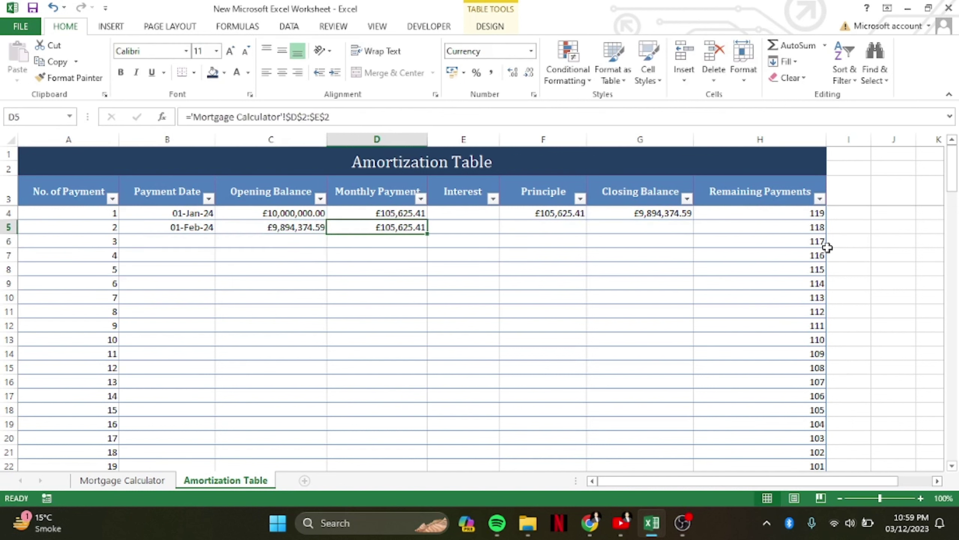
{"action": "double_click", "coordinate": [427, 234]}
Set the second Interest to opening balance times the absolute monthly interest rate
{"action": "left_click", "coordinate": [429, 230]}
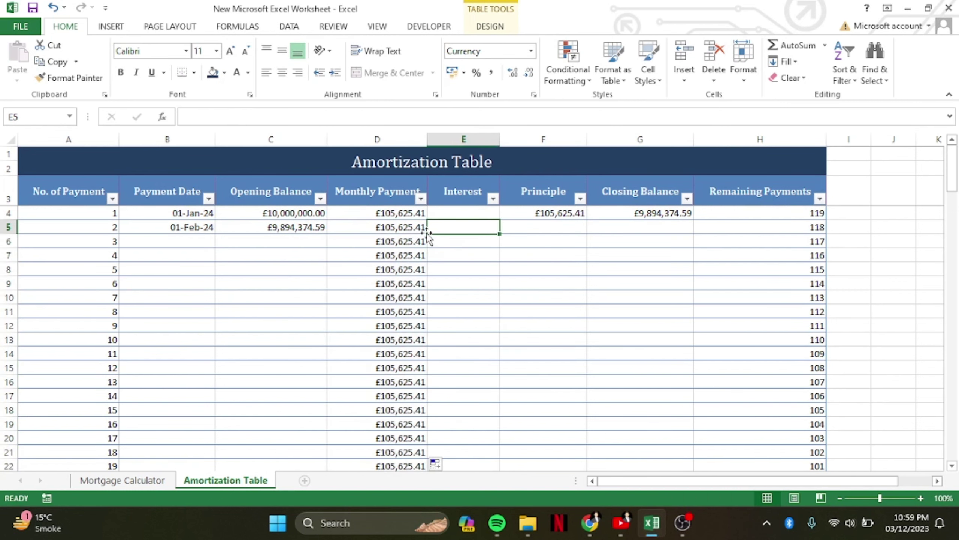
{"action": "type", "text": "="}
{"action": "key", "text": "Left"}
{"action": "key", "text": "Left"}
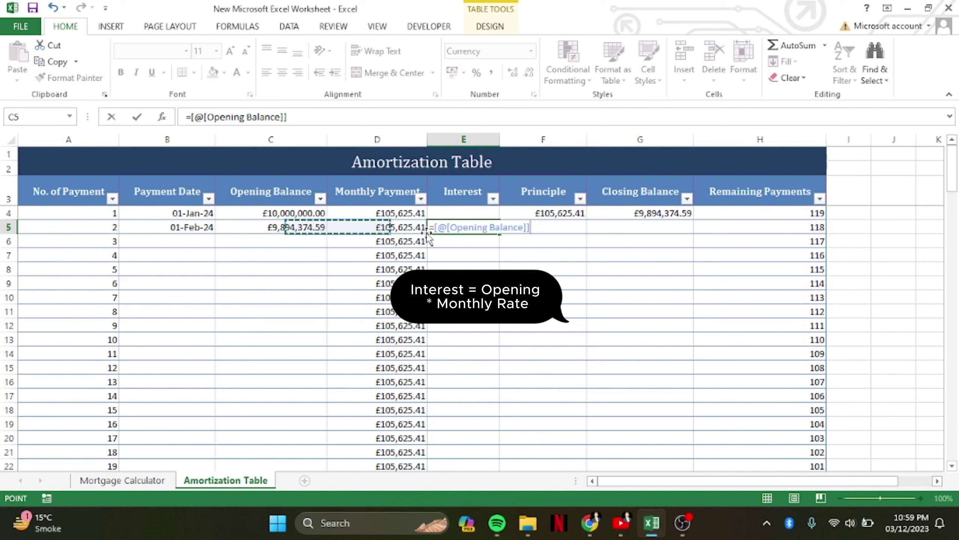
{"action": "type", "text": "*"}
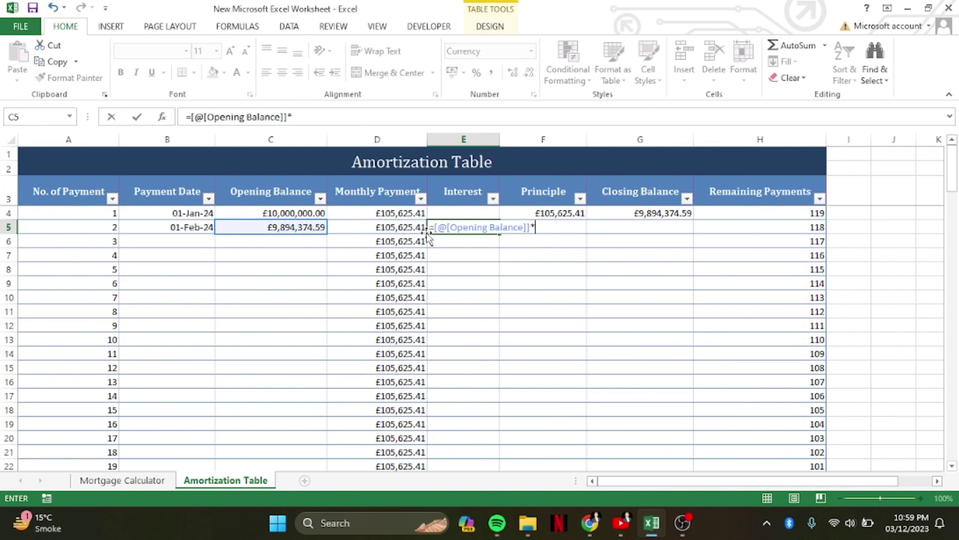
{"action": "key", "text": "ctrl+Page_Up"}
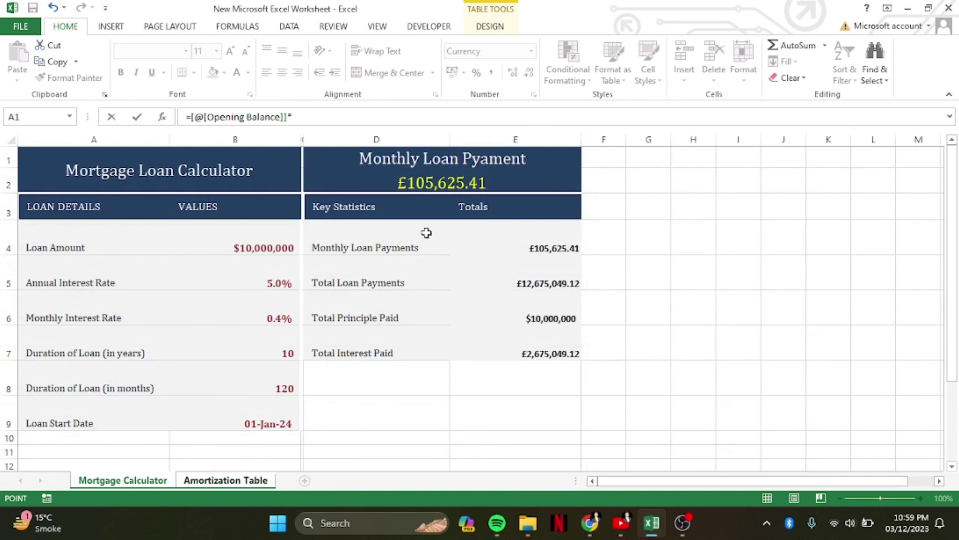
{"action": "key", "text": "Down"}
{"action": "key", "text": "Down"}
{"action": "key", "text": "Right"}
{"action": "key", "text": "Down"}
{"action": "key", "text": "Down"}
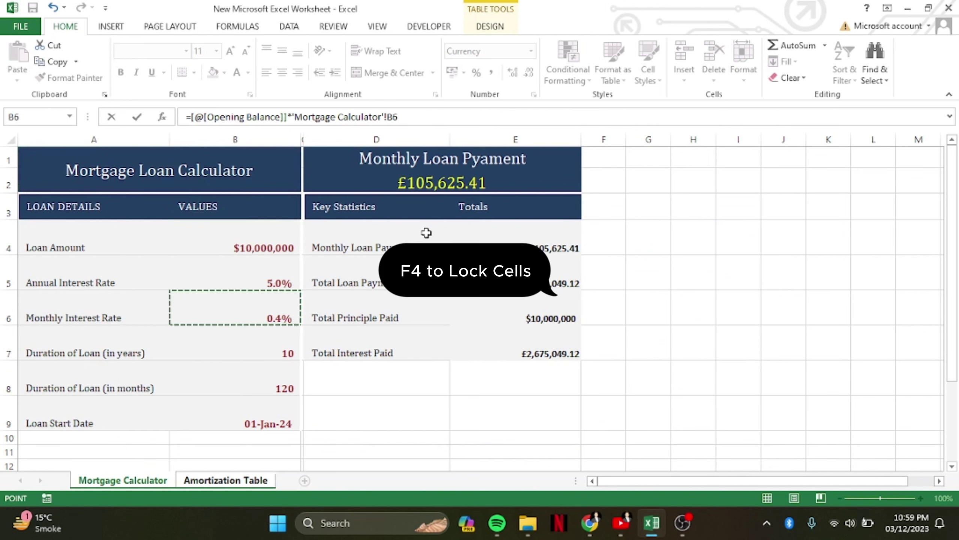
{"action": "key", "text": "F4"}
{"action": "key", "text": "Tab"}
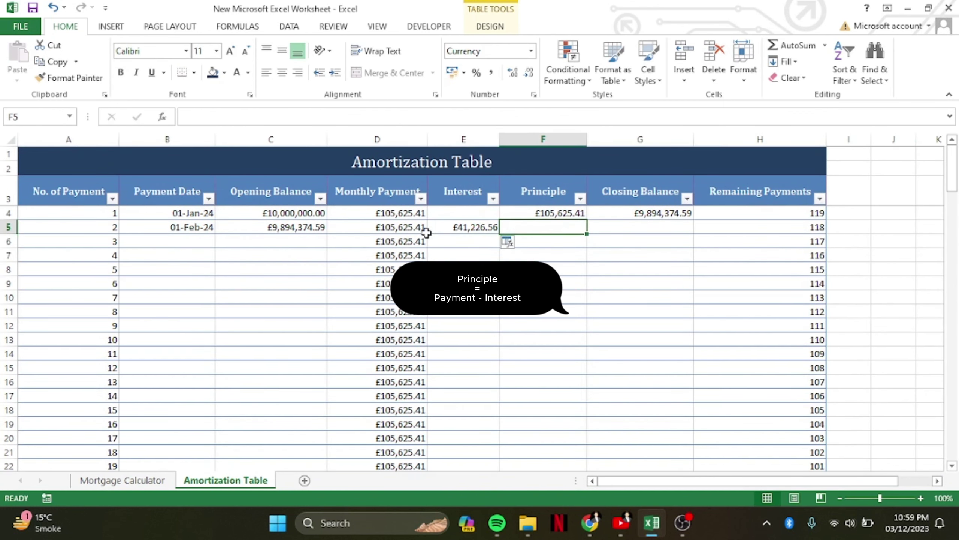
Enter the second Principle as monthly payment minus interest
{"action": "type", "text": "="}
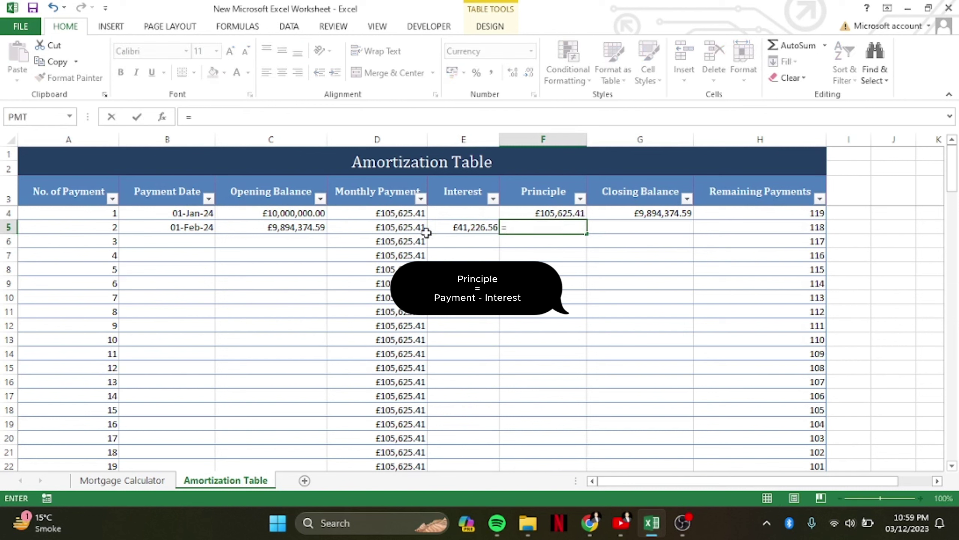
{"action": "key", "text": "Left"}
{"action": "key", "text": "Left"}
{"action": "key", "text": "Left"}
{"action": "key", "text": "Right"}
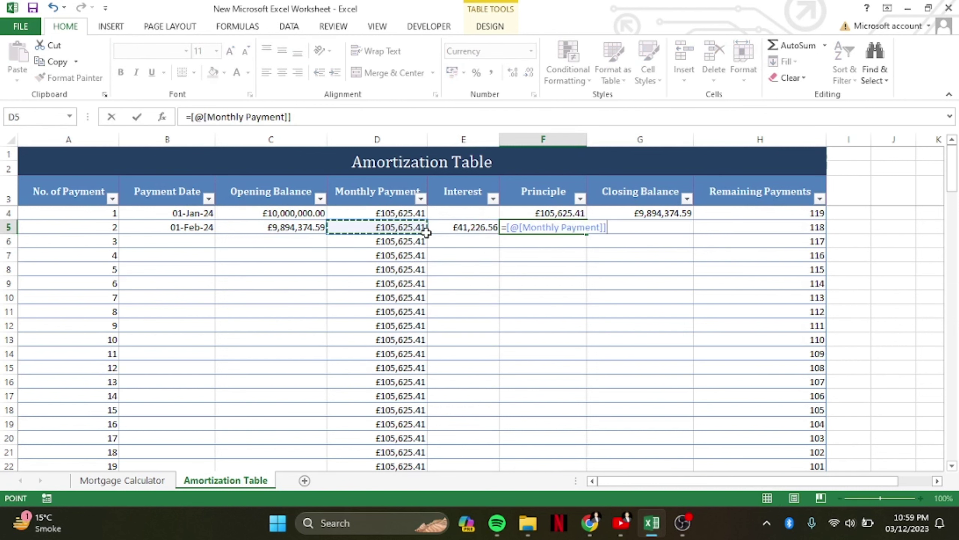
{"action": "type", "text": "-"}
{"action": "key", "text": "Left"}
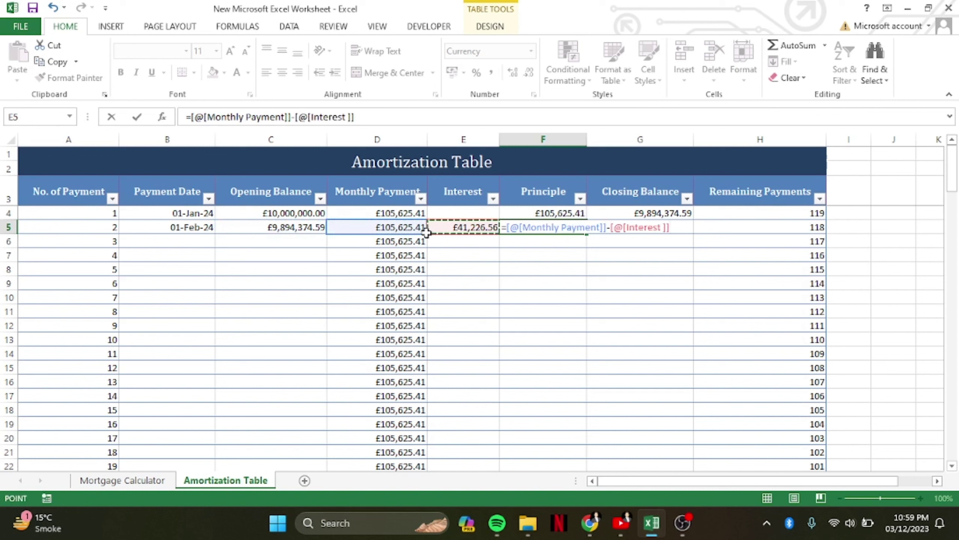
{"action": "key", "text": "Return"}
Enter the second Closing Balance as opening balance minus principle
{"action": "key", "text": "Up"}
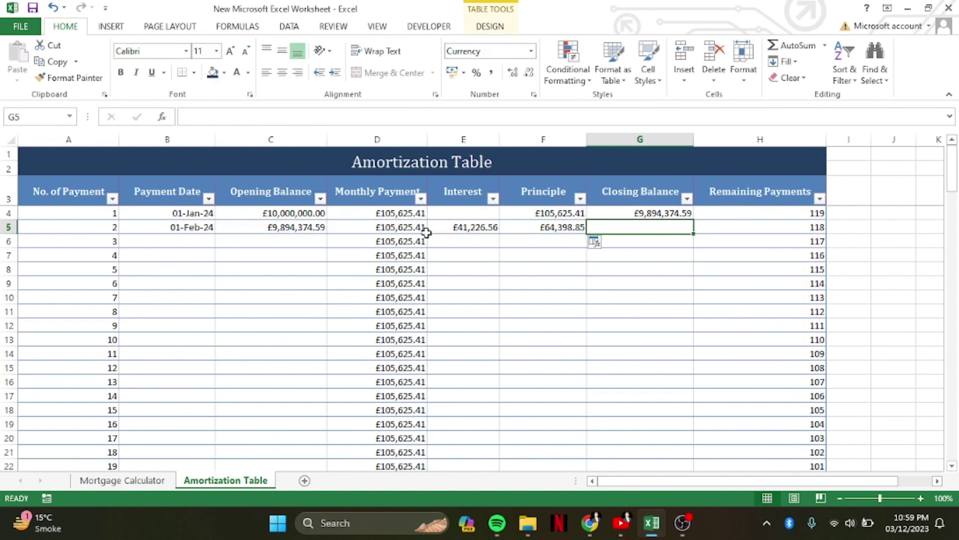
{"action": "type", "text": "="}
{"action": "key", "text": "Left"}
{"action": "key", "text": "Left"}
{"action": "key", "text": "Left"}
{"action": "key", "text": "Left"}
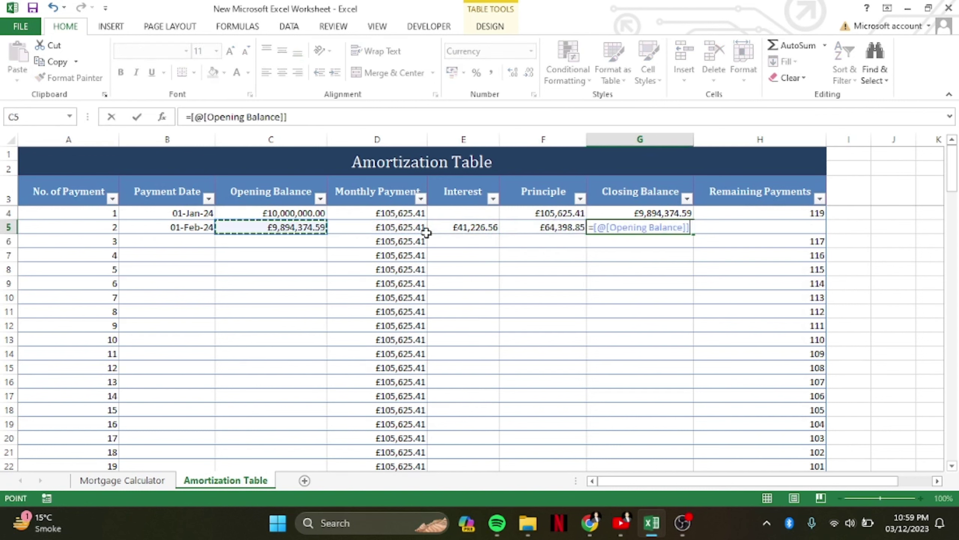
{"action": "type", "text": "-"}
{"action": "key", "text": "Left"}
{"action": "key", "text": "Return"}
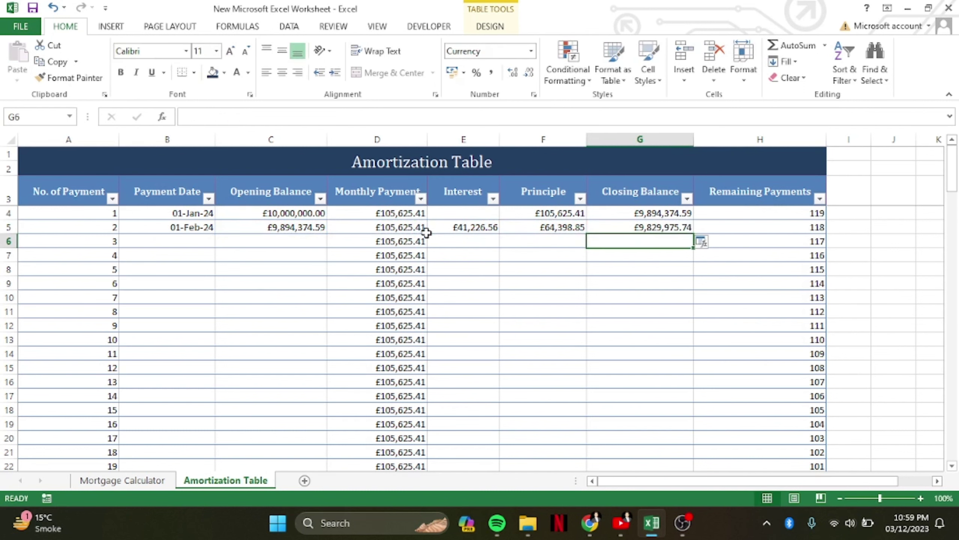
Select the first two payment dates, B4:B5
{"action": "key", "text": "Left"}
{"action": "key", "text": "Left"}
{"action": "key", "text": "Left"}
{"action": "key", "text": "Left"}
{"action": "key", "text": "Left"}
{"action": "key", "text": "Up"}
{"action": "key", "text": "Up"}
{"action": "key", "text": "shift+Down"}
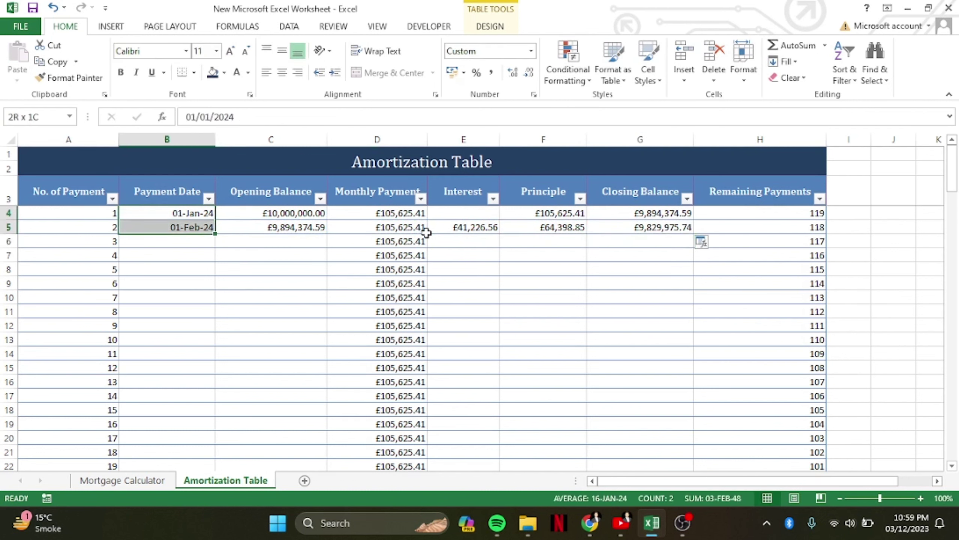
Fill the monthly payment dates down the whole Payment Date column
{"action": "double_click", "coordinate": [215, 236]}
{"action": "left_click", "coordinate": [193, 281]}
{"action": "key", "text": "ctrl+Down"}
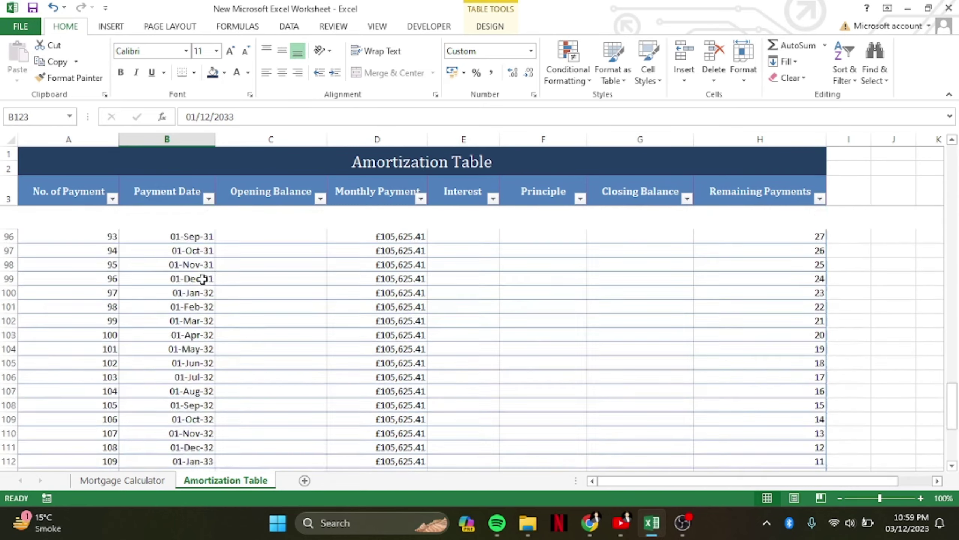
{"action": "key", "text": "ctrl+Up"}
Copy the opening balance, interest, principle and closing balance formulas into the third payment row
{"action": "key", "text": "Left"}
{"action": "key", "text": "Down"}
{"action": "key", "text": "Down"}
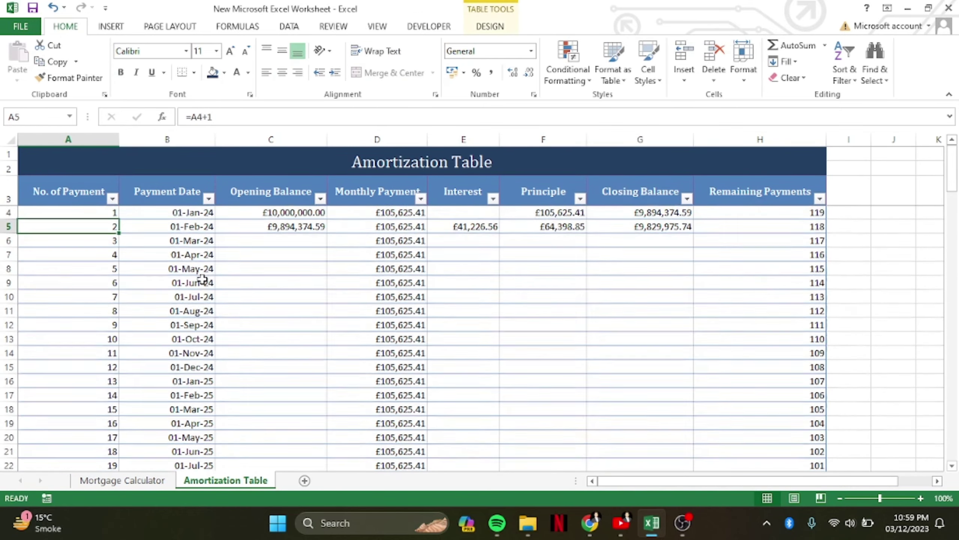
{"action": "key", "text": "Right"}
{"action": "key", "text": "Right"}
{"action": "key", "text": "Down"}
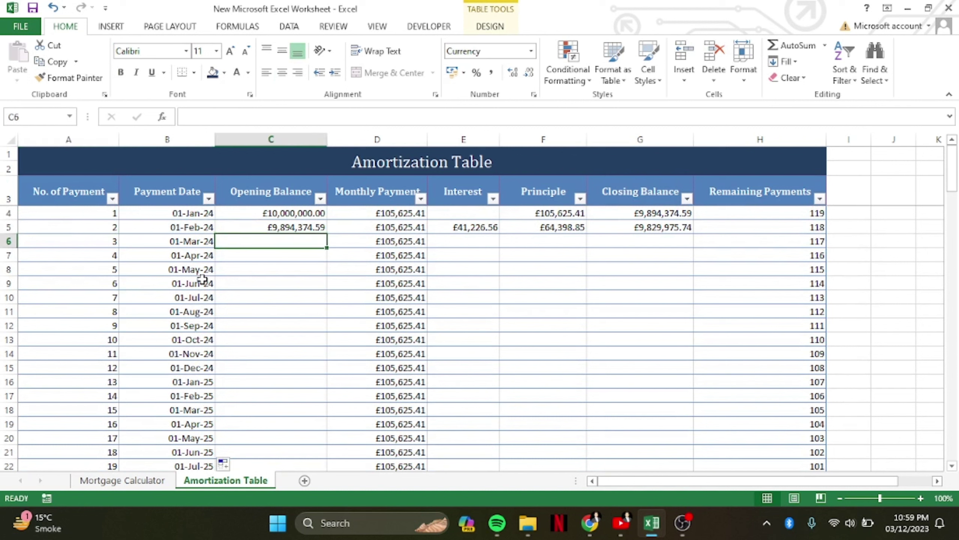
{"action": "key", "text": "ctrl+d"}
{"action": "key", "text": "Right"}
{"action": "key", "text": "Right"}
{"action": "key", "text": "ctrl+d"}
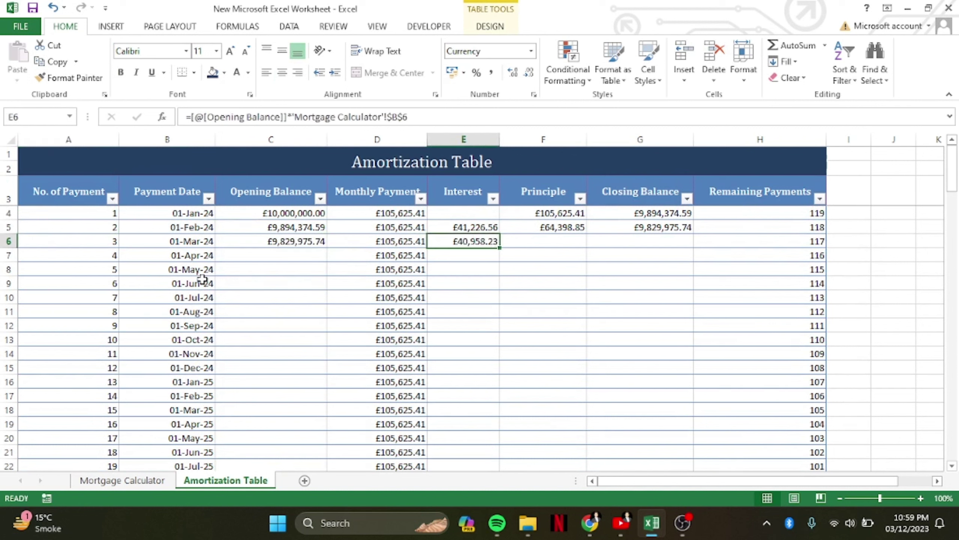
{"action": "key", "text": "Right"}
{"action": "key", "text": "ctrl+d"}
{"action": "key", "text": "Right"}
{"action": "key", "text": "ctrl+d"}
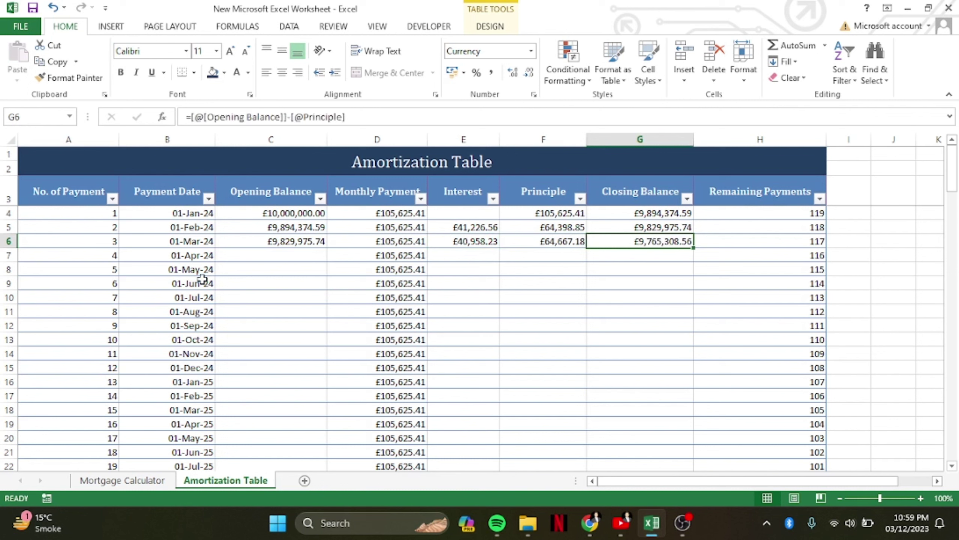
{"action": "key", "text": "Left"}
{"action": "key", "text": "Left"}
{"action": "key", "text": "Left"}
{"action": "key", "text": "Left"}
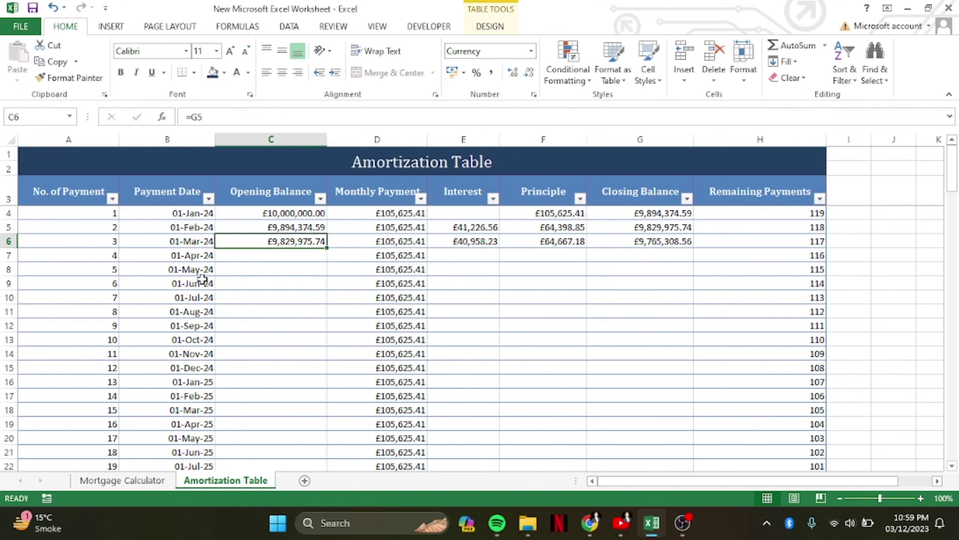
{"action": "key", "text": "shift+Right"}
{"action": "key", "text": "shift+Right"}
{"action": "key", "text": "shift+Right"}
{"action": "key", "text": "shift+Right"}
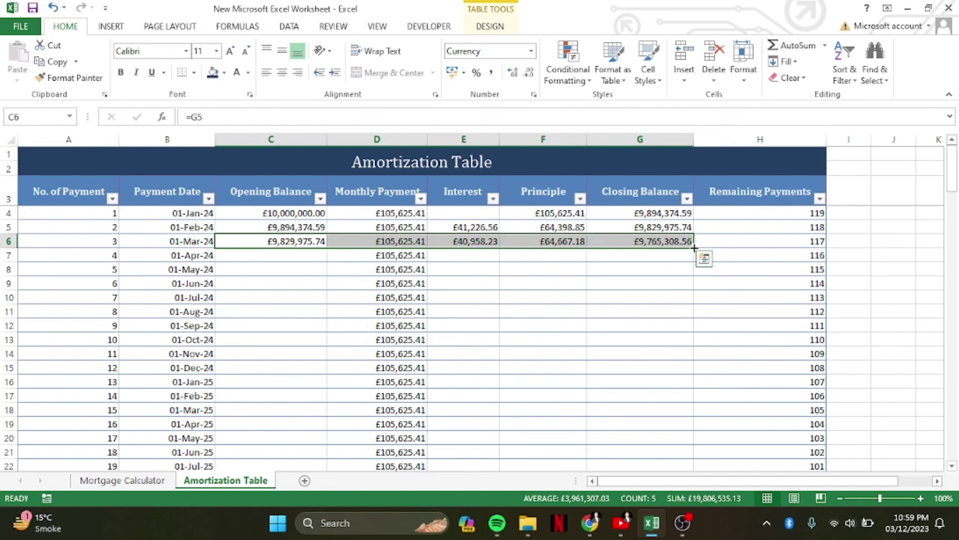
Fill the row formulas down to payment 120 and bold the final £0.00 closing balance
{"action": "left_click_drag", "start_coordinate": [694, 248], "coordinate": [672, 537]}
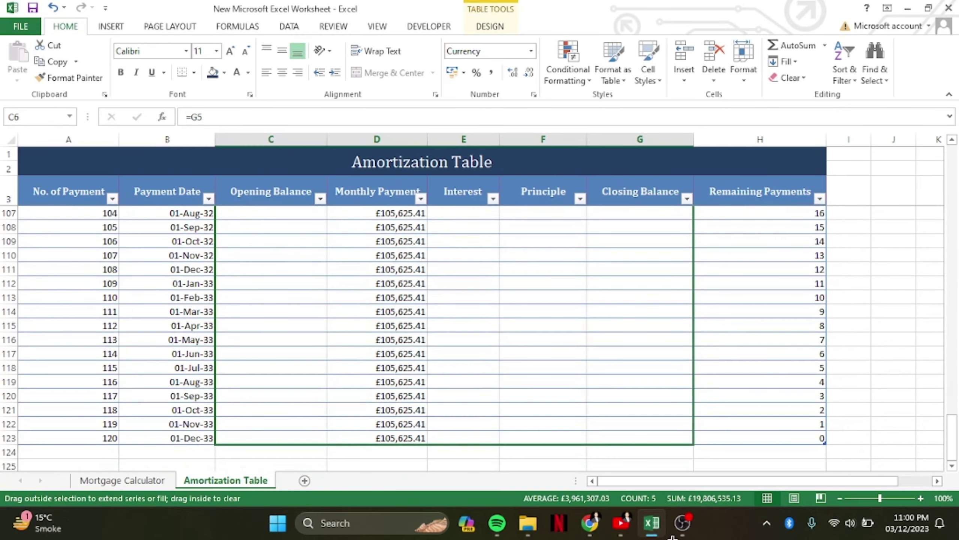
{"action": "left_click_drag", "start_coordinate": [672, 536], "coordinate": [679, 424]}
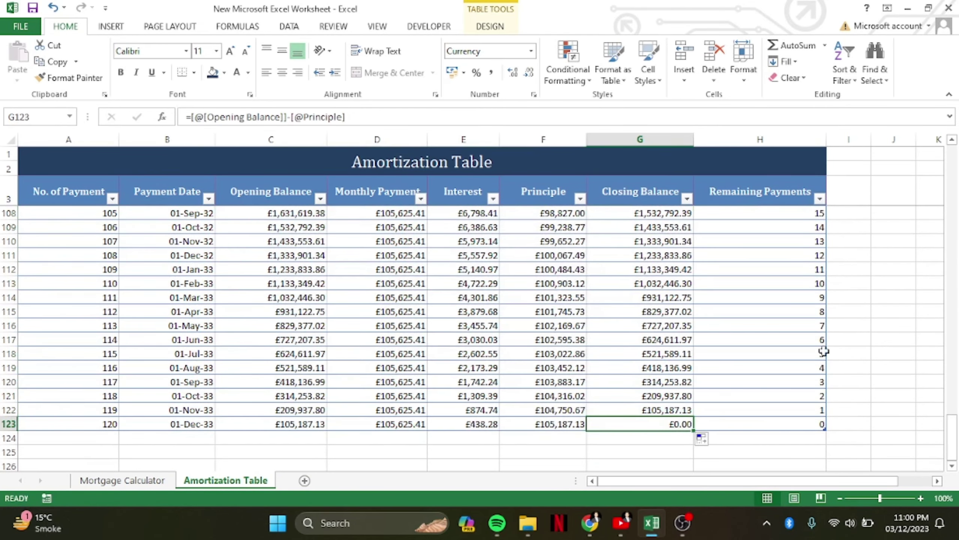
{"action": "key", "text": "ctrl+b"}
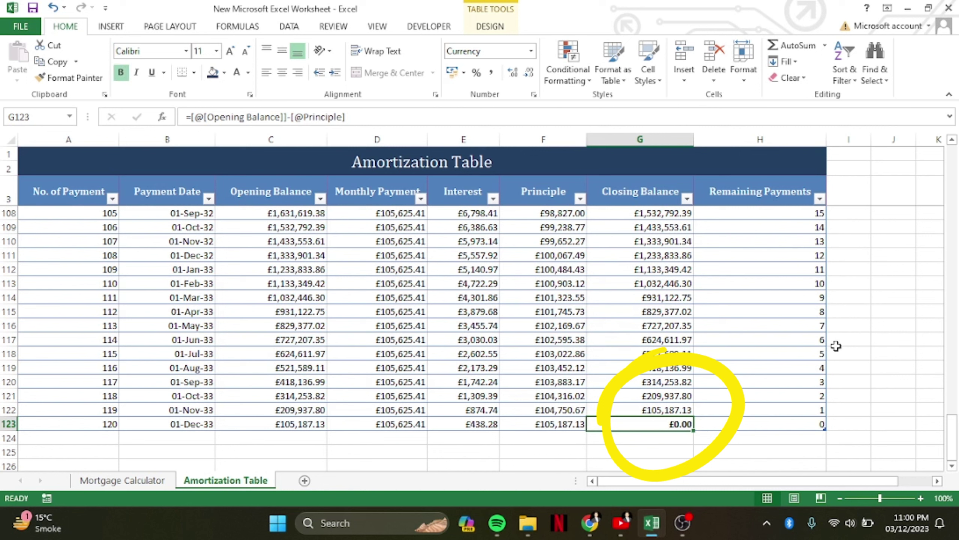
Add a totals row summing Monthly Payment, Interest and Principle (£12,675,049.12, £2,675,049.12, £10,000,000.00)
{"action": "key", "text": "Down"}
{"action": "key", "text": "Left"}
{"action": "key", "text": "Left"}
{"action": "key", "text": "Left"}
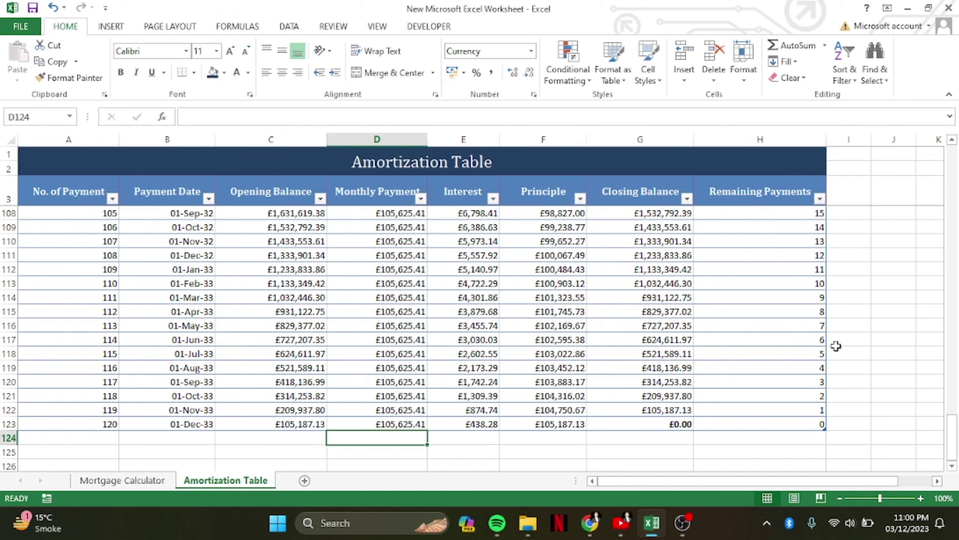
{"action": "key", "text": "alt+equal"}
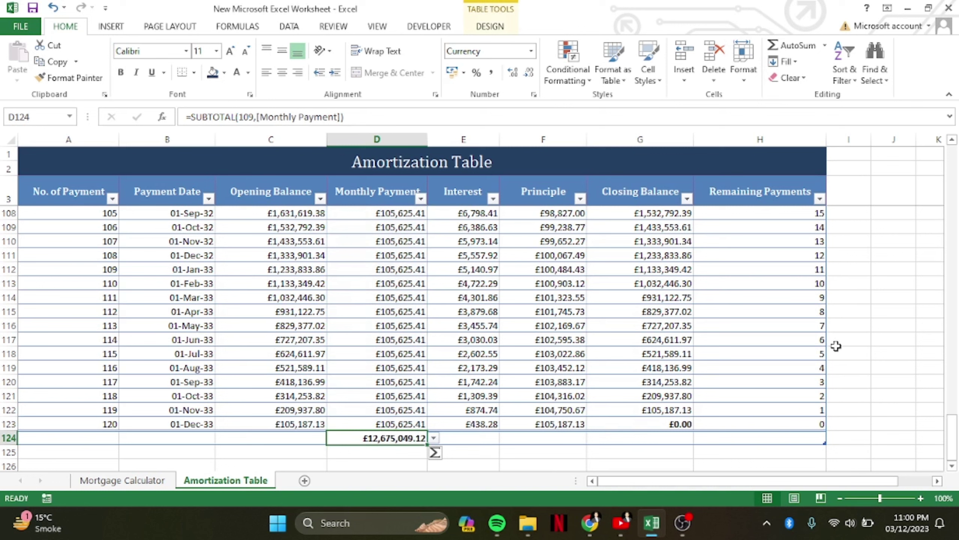
{"action": "key", "text": "Right"}
{"action": "key", "text": "alt+equal"}
{"action": "key", "text": "Tab"}
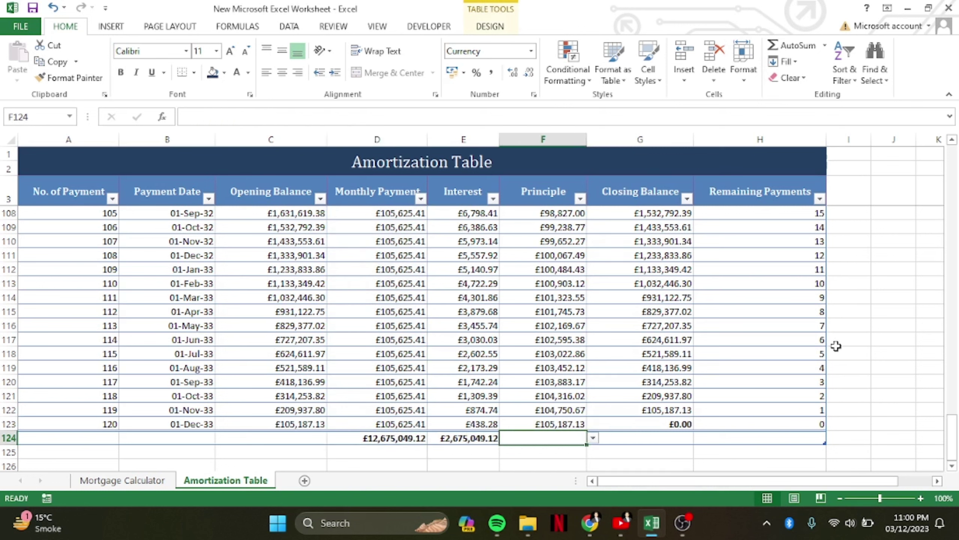
{"action": "key", "text": "alt+equal"}
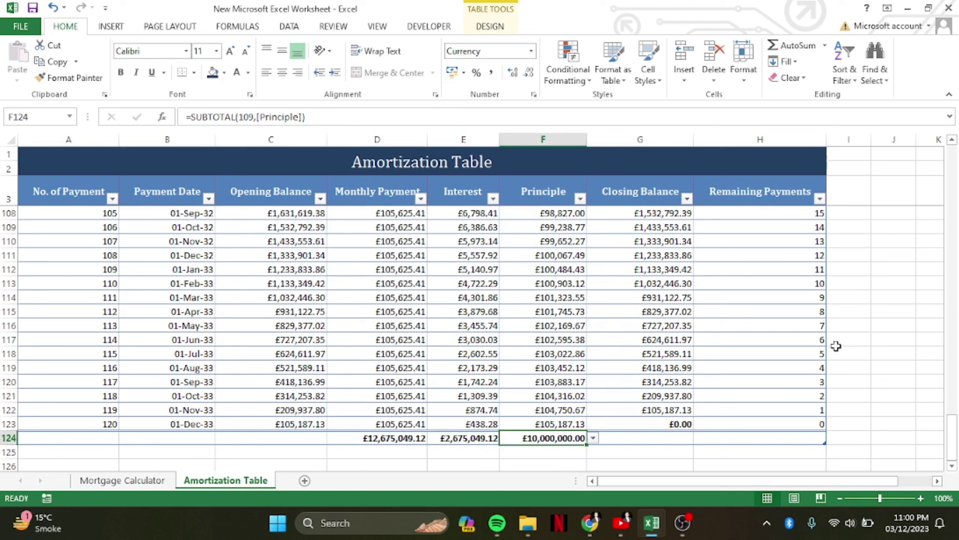
{"action": "key", "text": "Left"}
{"action": "key", "text": "Left"}
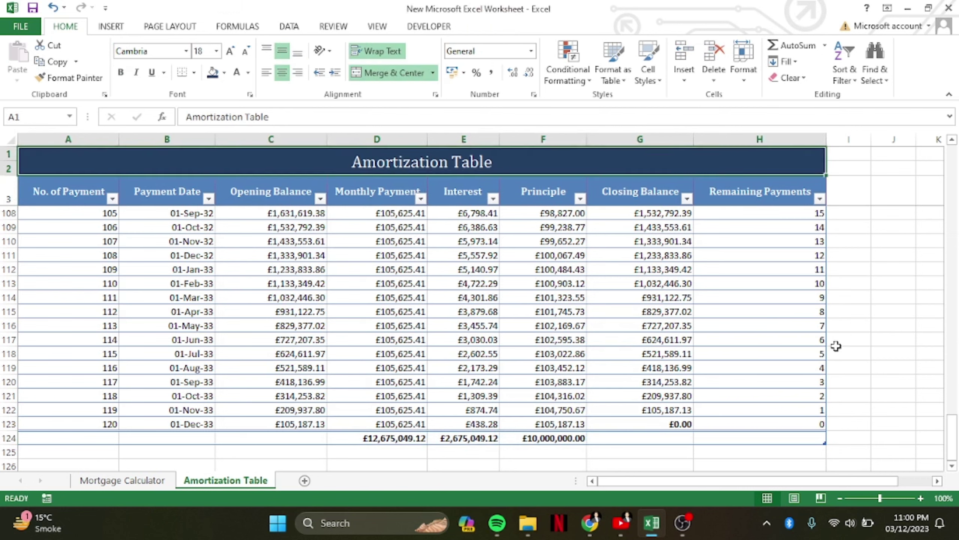
Return to the top of the table and go back to the Mortgage Calculator sheet
{"action": "key", "text": "ctrl+Home"}
{"action": "key", "text": "Down"}
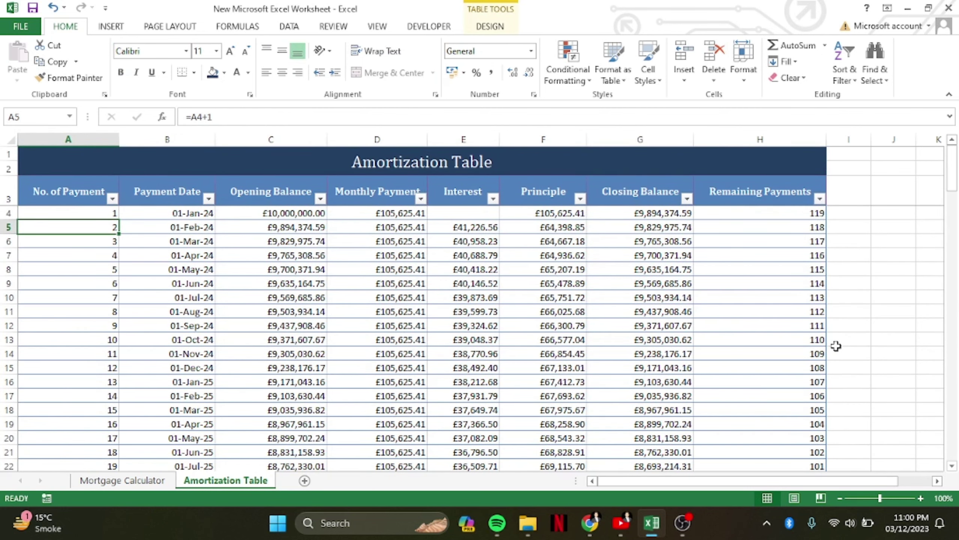
{"action": "key", "text": "Right"}
{"action": "key", "text": "Right"}
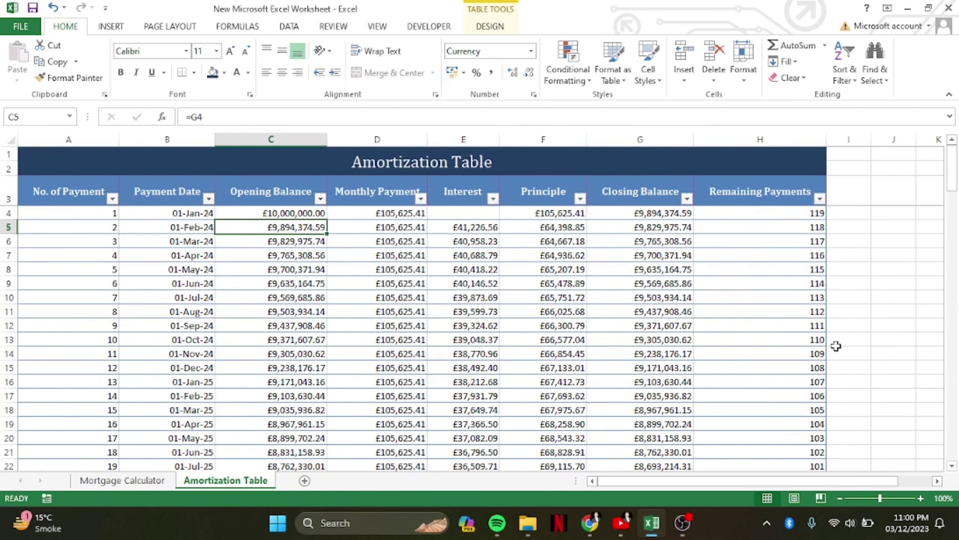
{"action": "key", "text": "ctrl+Page_Up"}
Change the Loan Amount to 5,500,000
{"action": "key", "text": "Up"}
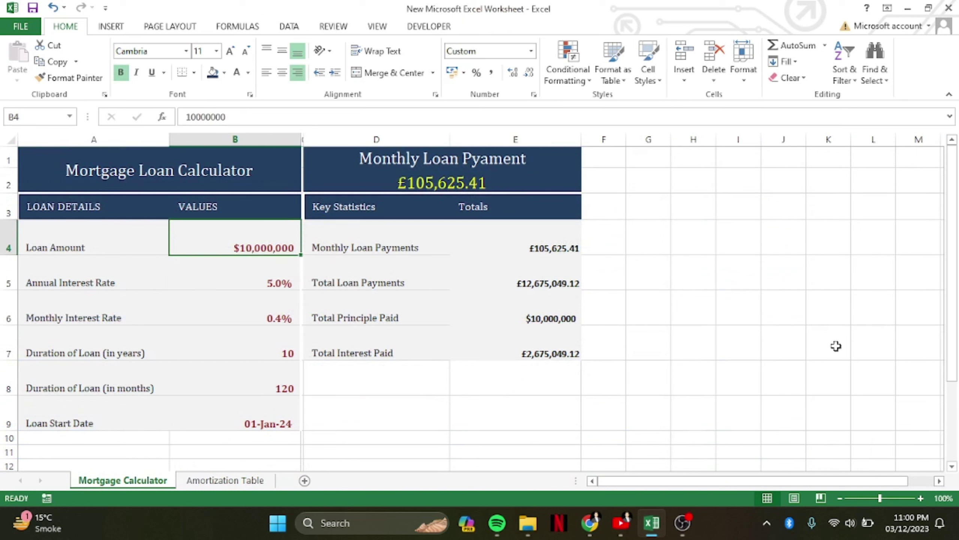
{"action": "type", "text": "5,500,"}
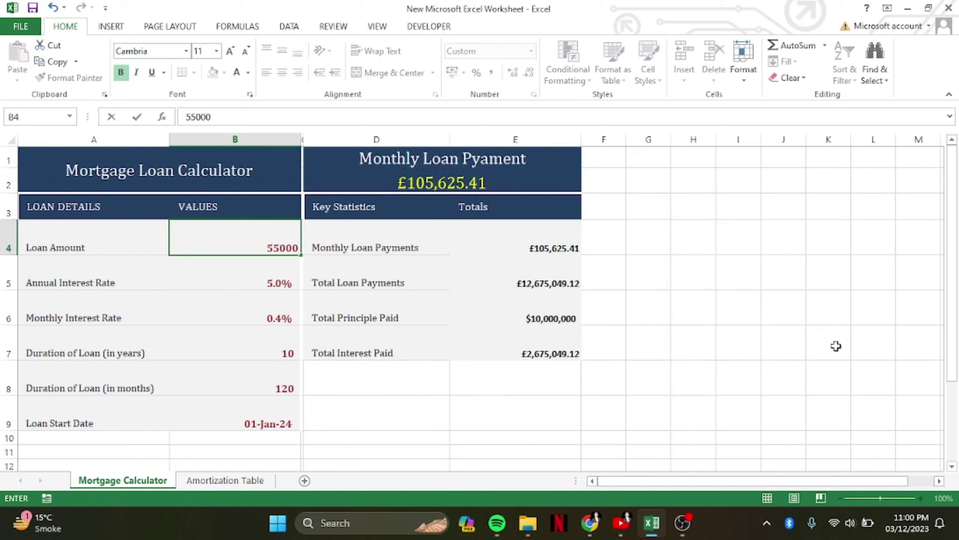
{"action": "type", "text": "0"}
{"action": "key", "text": "Return"}
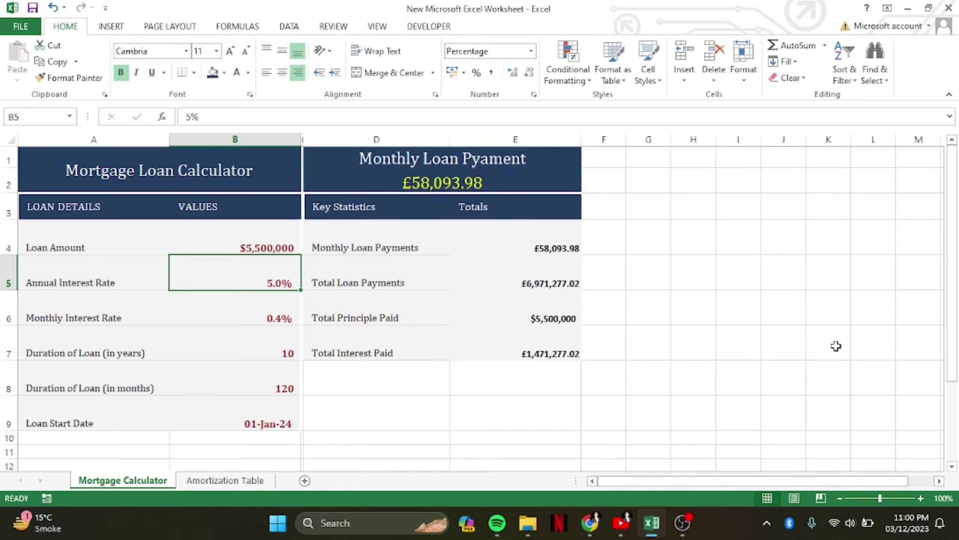
Check the recalculated Amortization Table's principle total and final closing balance
{"action": "key", "text": "ctrl+Page_Down"}
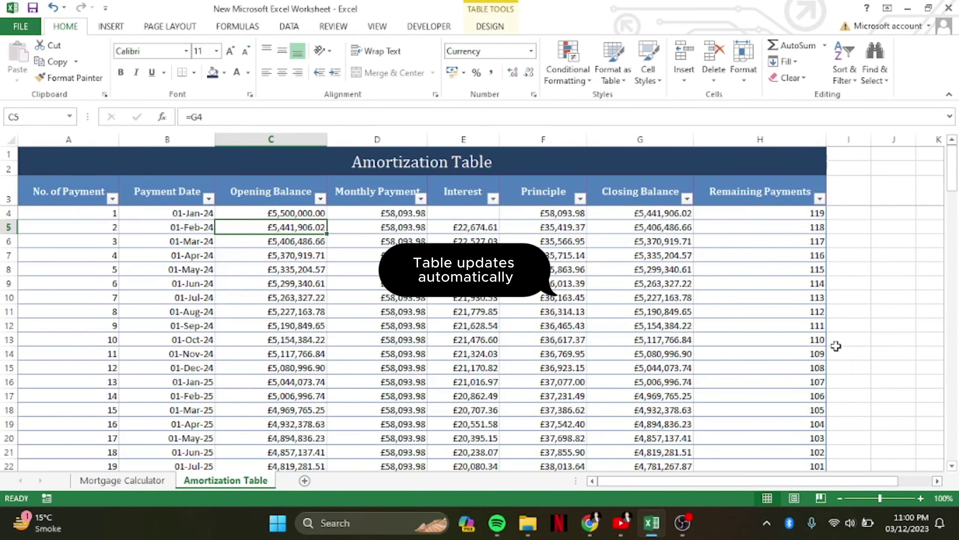
{"action": "key", "text": "Right"}
{"action": "key", "text": "Right"}
{"action": "key", "text": "Right"}
{"action": "key", "text": "Right"}
{"action": "key", "text": "Left"}
{"action": "key", "text": "Left"}
{"action": "key", "text": "Left"}
{"action": "key", "text": "Right"}
{"action": "key", "text": "Right"}
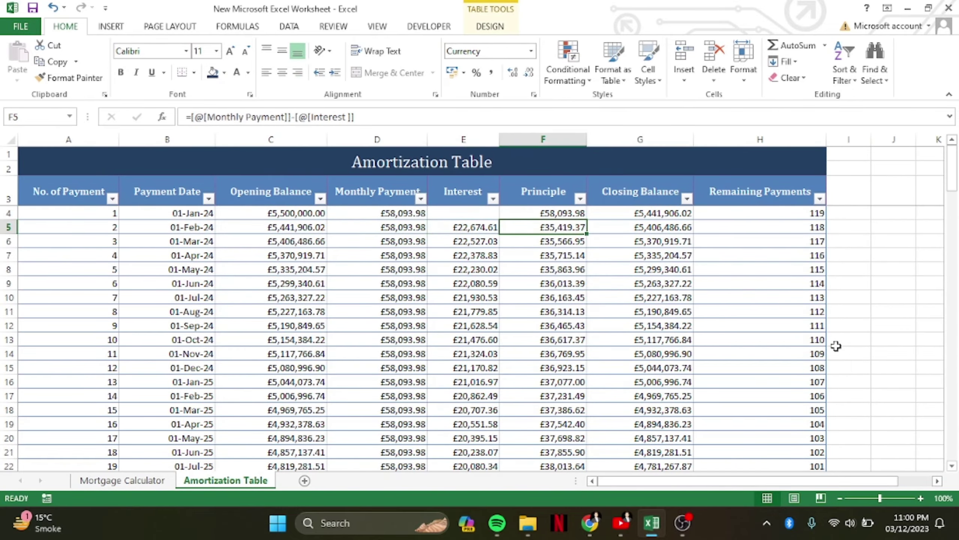
{"action": "key", "text": "ctrl+Down"}
{"action": "key", "text": "Up"}
{"action": "key", "text": "Right"}
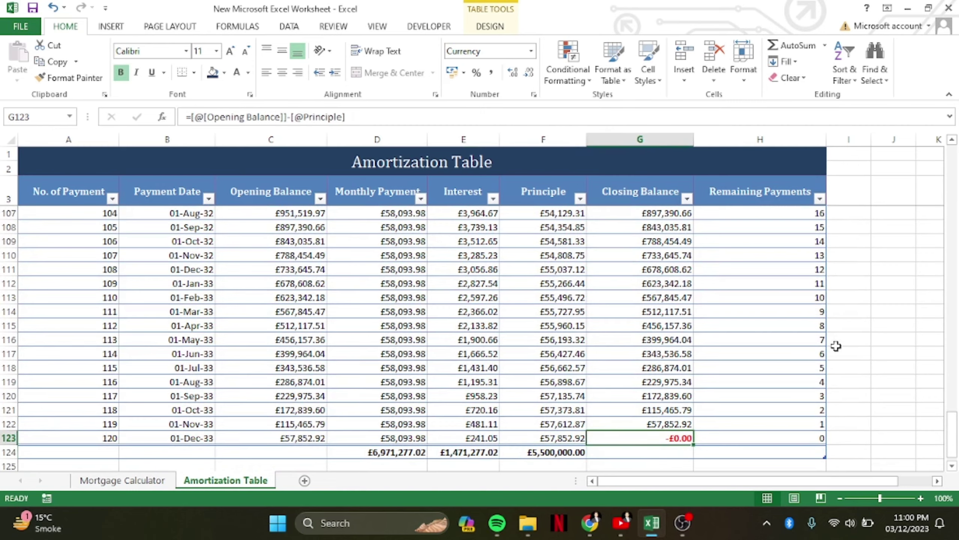
{"action": "key", "text": "Left"}
{"action": "key", "text": "Left"}
{"action": "key", "text": "ctrl+Up"}
{"action": "key", "text": "ctrl+Home"}
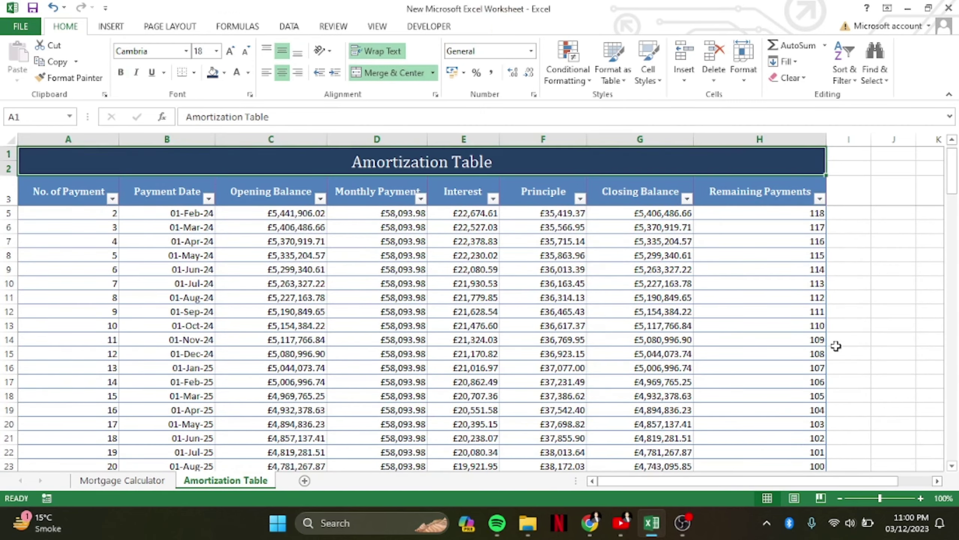
{"action": "key", "text": "Down"}
{"action": "key", "text": "Down"}
{"action": "key", "text": "Right"}
{"action": "key", "text": "Right"}
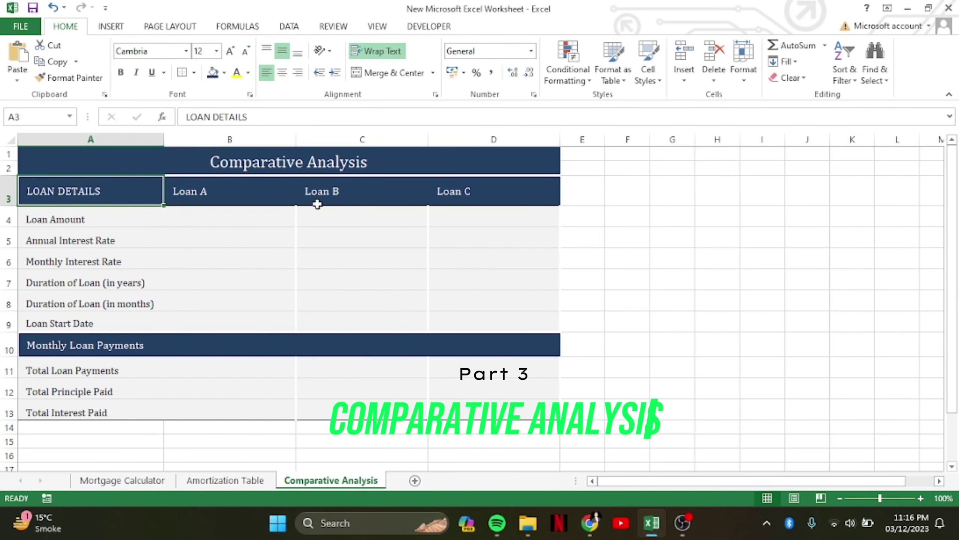
Enter Loan A's loan amount, 5% annual rate, =B5/12 monthly rate and 10-year duration
{"action": "left_click", "coordinate": [272, 224]}
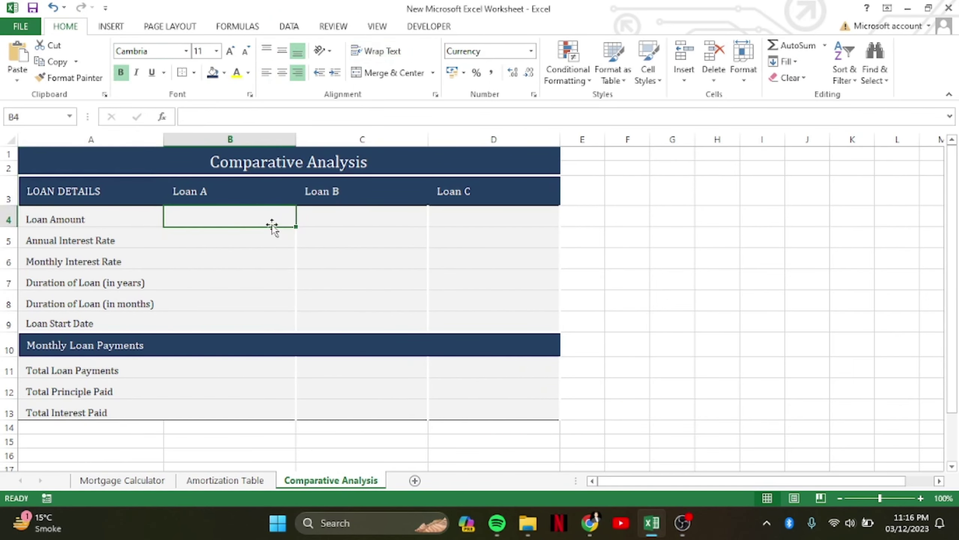
{"action": "type", "text": "£1,0"}
{"action": "type", "text": "0000"}
{"action": "key", "text": "Return"}
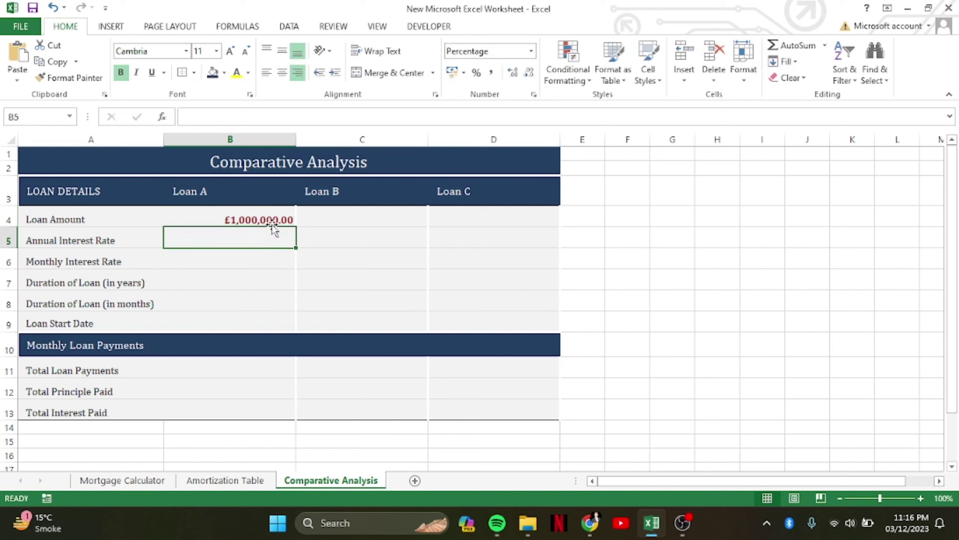
{"action": "type", "text": "5"}
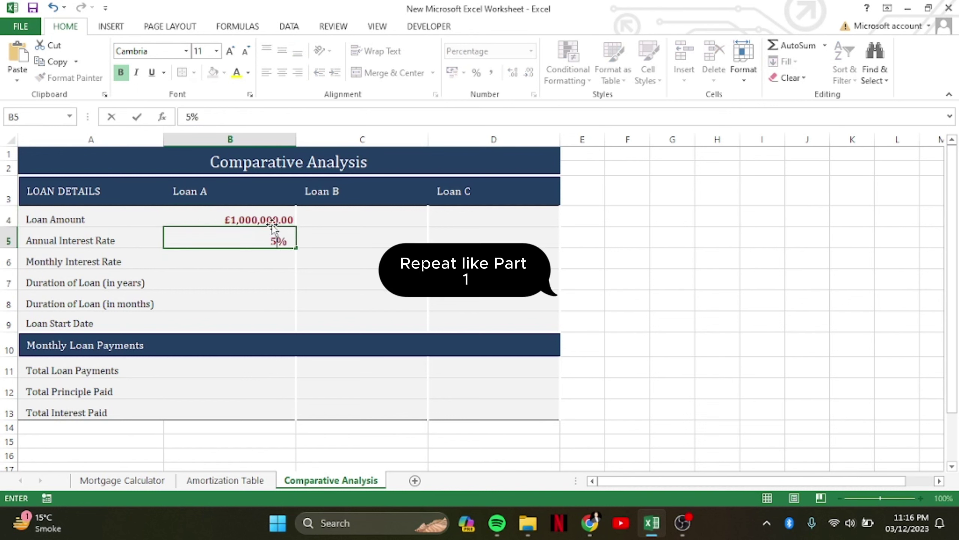
{"action": "key", "text": "Return"}
{"action": "type", "text": "=B5/12"}
{"action": "key", "text": "Return"}
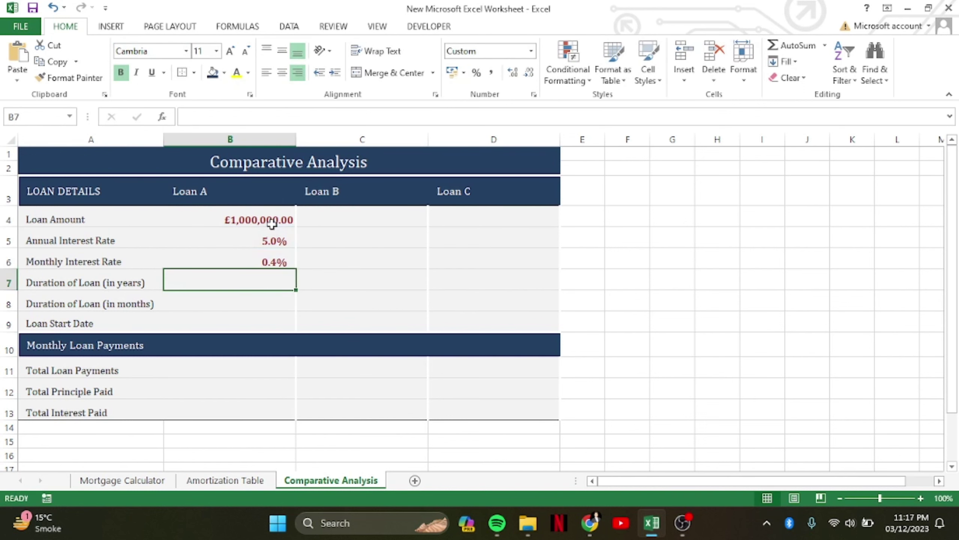
{"action": "type", "text": "10"}
{"action": "key", "text": "Return"}
Add the =B7*12 months formula and the 01-Jan-24 loan start date for Loan A
{"action": "type", "text": "="}
{"action": "key", "text": "Up"}
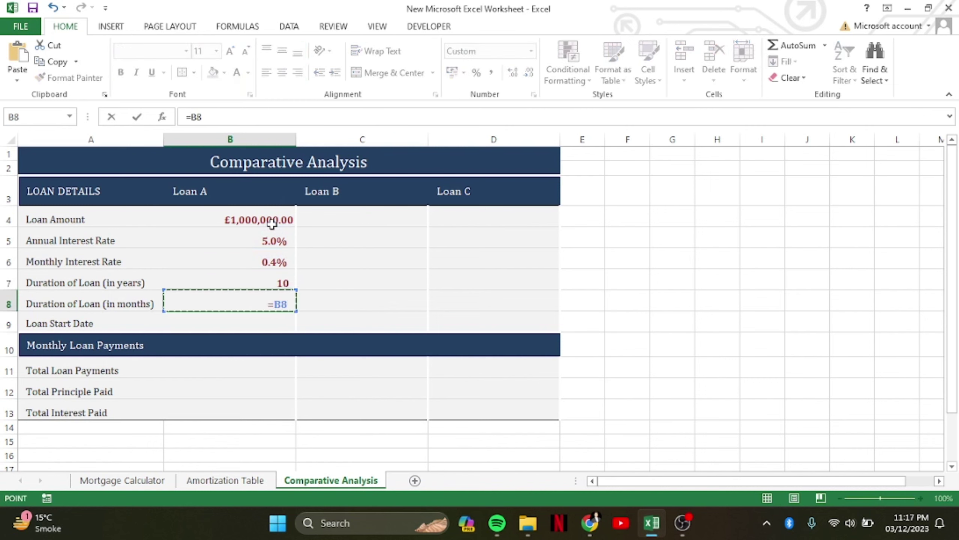
{"action": "type", "text": "*12"}
{"action": "key", "text": "Return"}
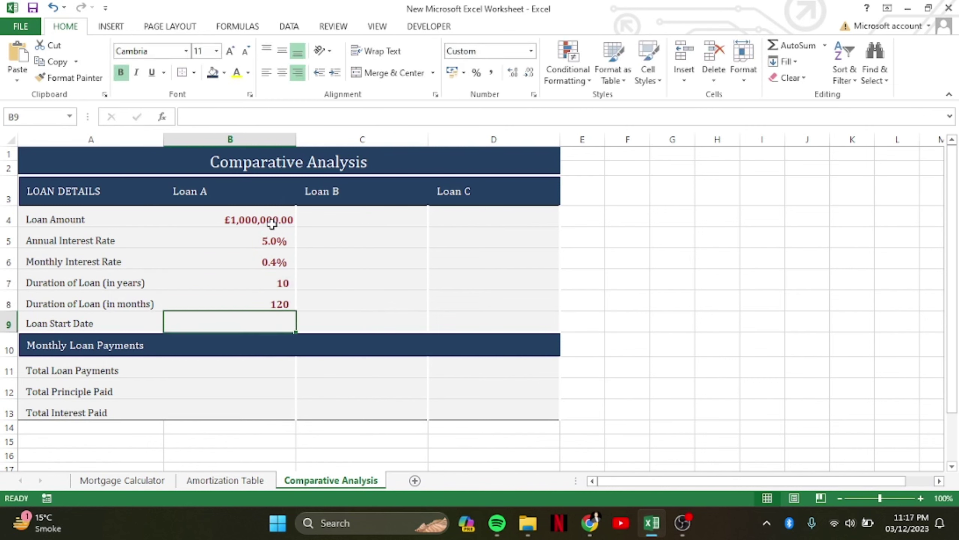
{"action": "type", "text": "01"}
{"action": "type", "text": "-Jan-24"}
{"action": "key", "text": "Return"}
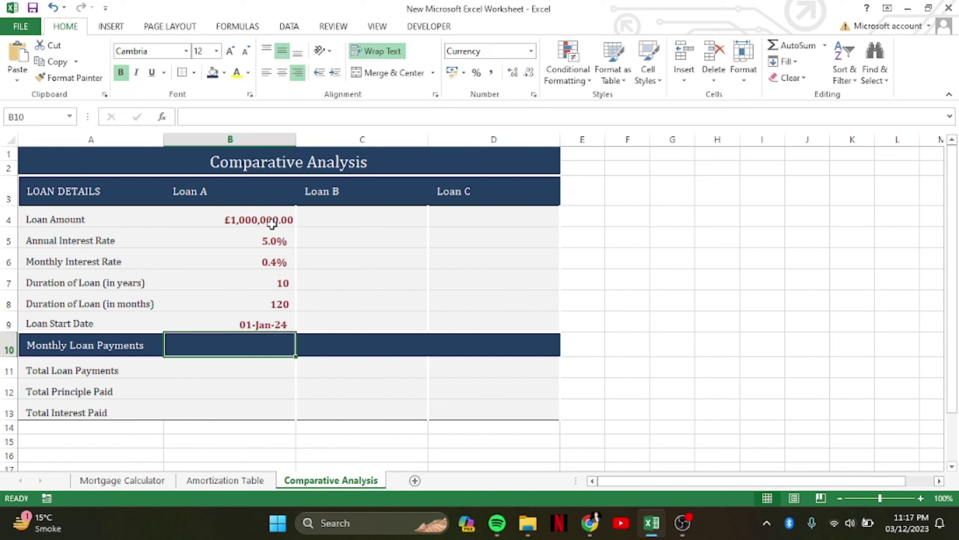
Calculate Loan A's monthly payment with =PMT(B6,B8,-B4,0,1), giving £10,562.54
{"action": "type", "text": "=pm"}
{"action": "key", "text": "Tab"}
{"action": "key", "text": "Up"}
{"action": "key", "text": "Up"}
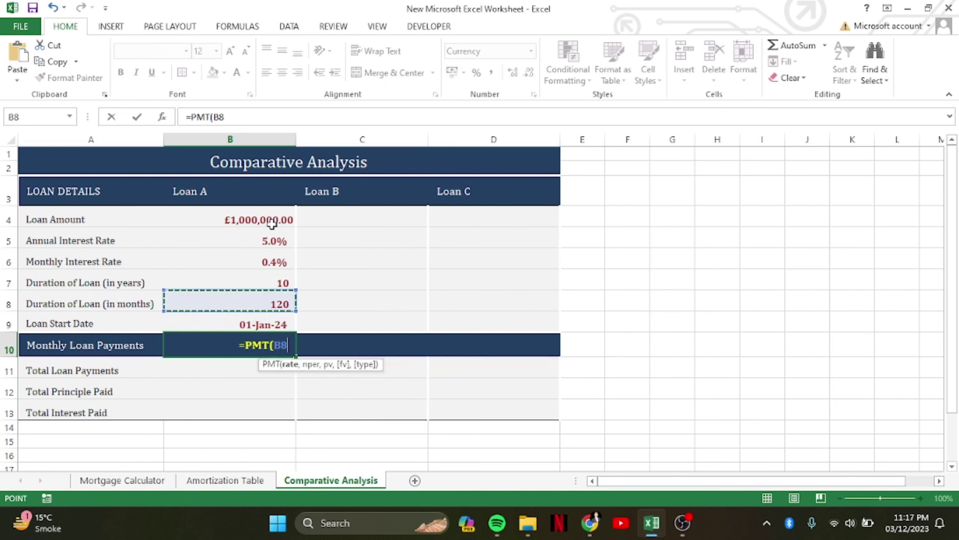
{"action": "key", "text": "Up"}
{"action": "key", "text": "Up"}
{"action": "type", "text": ","}
{"action": "key", "text": "Up"}
{"action": "key", "text": "Up"}
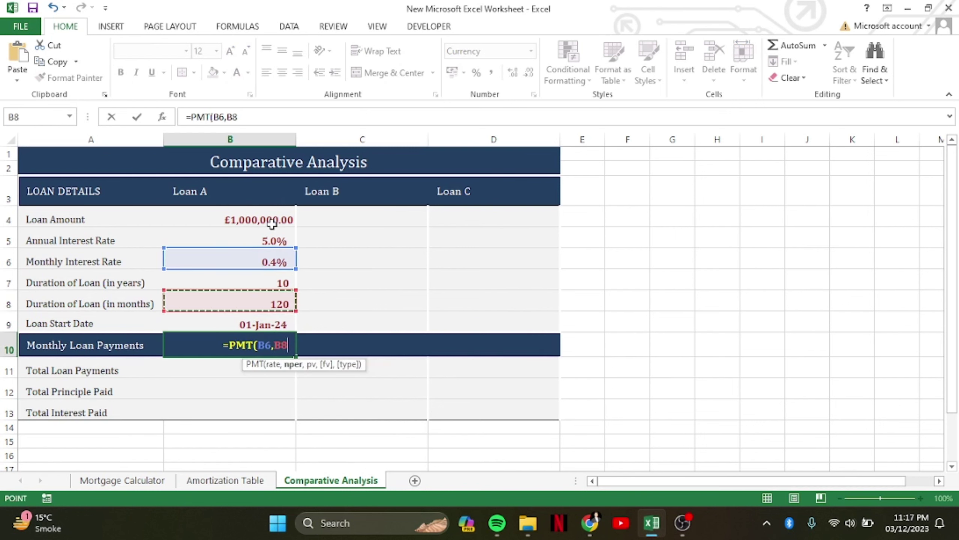
{"action": "type", "text": ",-"}
{"action": "key", "text": "Up"}
{"action": "key", "text": "Up"}
{"action": "key", "text": "Up"}
{"action": "key", "text": "Up"}
{"action": "key", "text": "Up"}
{"action": "key", "text": "Up"}
{"action": "type", "text": ",0"}
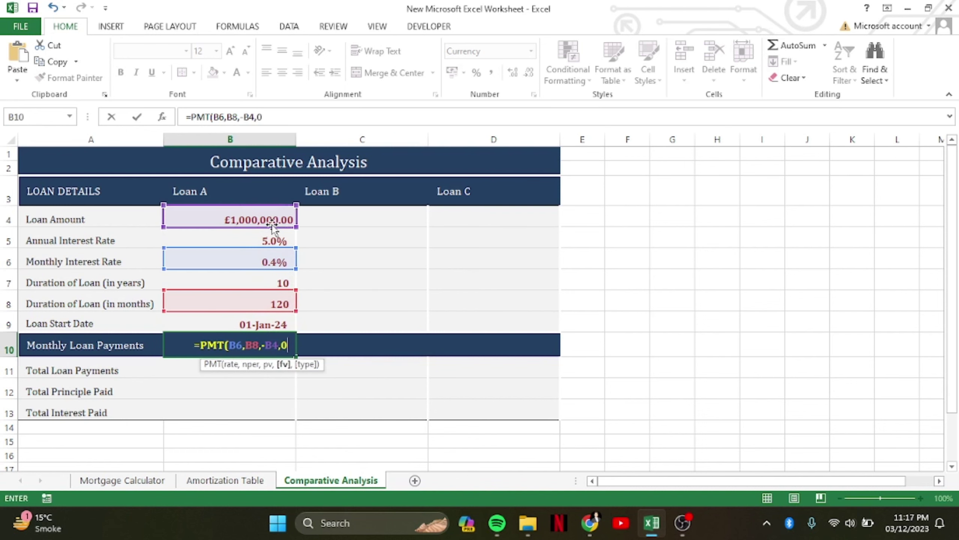
{"action": "type", "text": ",1)"}
{"action": "key", "text": "Return"}
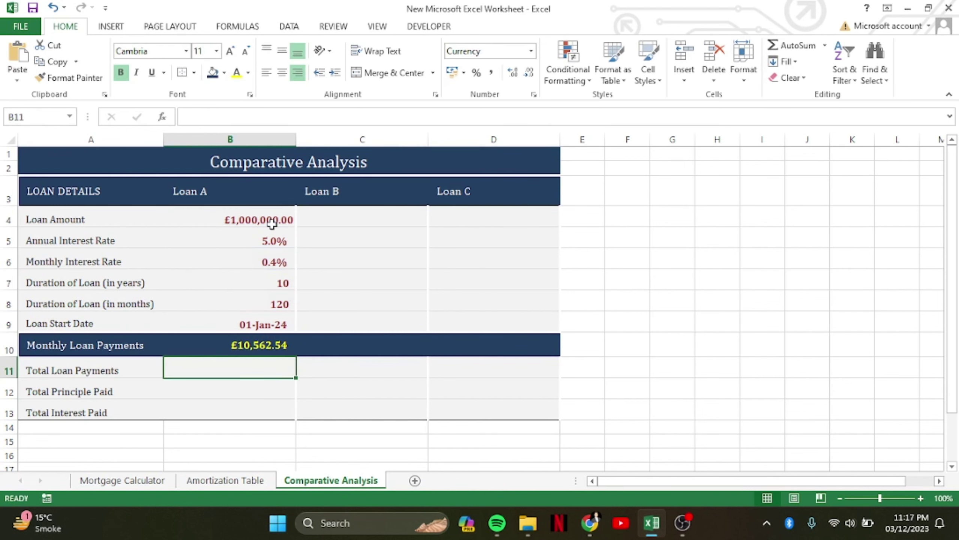
Add Loan A's totals: payments =B10*B8, principal =B4, and interest =B11-B12
{"action": "type", "text": "="}
{"action": "key", "text": "Up"}
{"action": "type", "text": "*"}
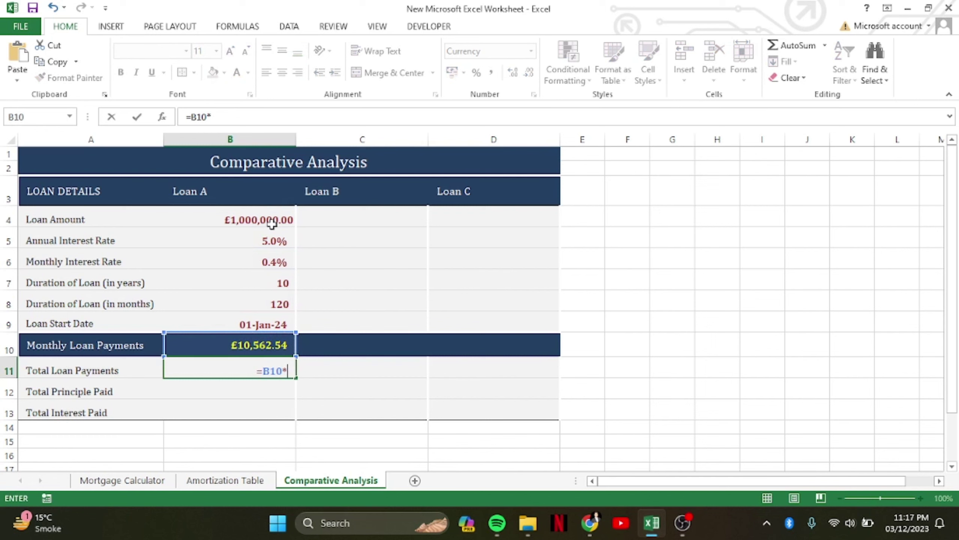
{"action": "key", "text": "Up"}
{"action": "key", "text": "Up"}
{"action": "key", "text": "Up"}
{"action": "key", "text": "Return"}
{"action": "type", "text": "="}
{"action": "key", "text": "Up"}
{"action": "key", "text": "Up"}
{"action": "key", "text": "Up"}
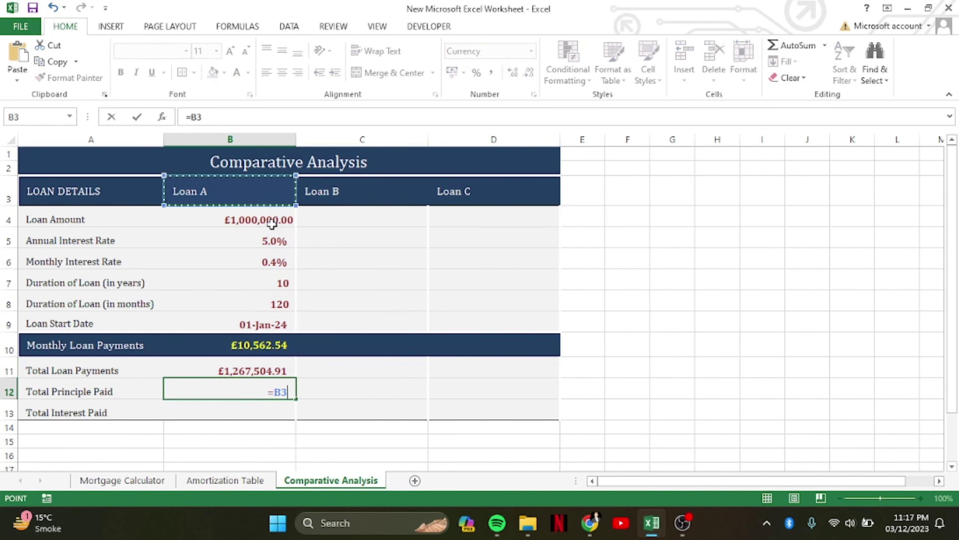
{"action": "key", "text": "Down"}
{"action": "key", "text": "Return"}
{"action": "type", "text": "="}
{"action": "key", "text": "Up"}
{"action": "key", "text": "Up"}
{"action": "type", "text": "-"}
{"action": "key", "text": "Up"}
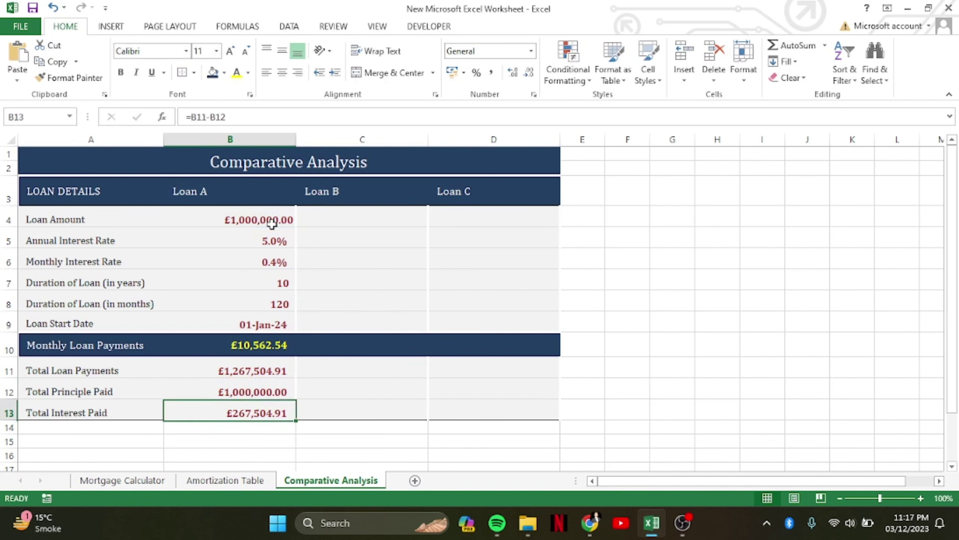
{"action": "left_click", "coordinate": [303, 223]}
Fill Loan B's column from Loan A with Ctrl+R, using a 6% rate and 12 years
{"action": "key", "text": "ctrl+r"}
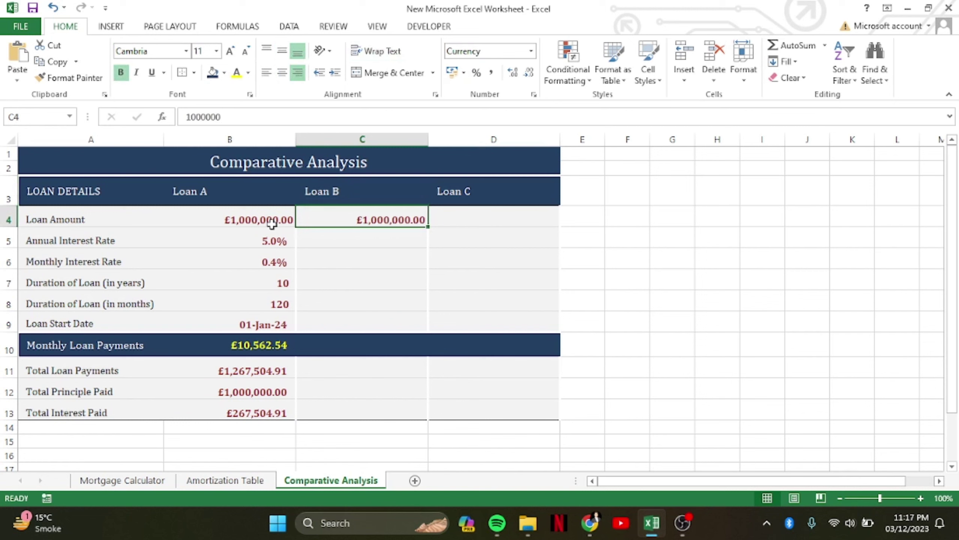
{"action": "key", "text": "Return"}
{"action": "type", "text": "6"}
{"action": "key", "text": "Return"}
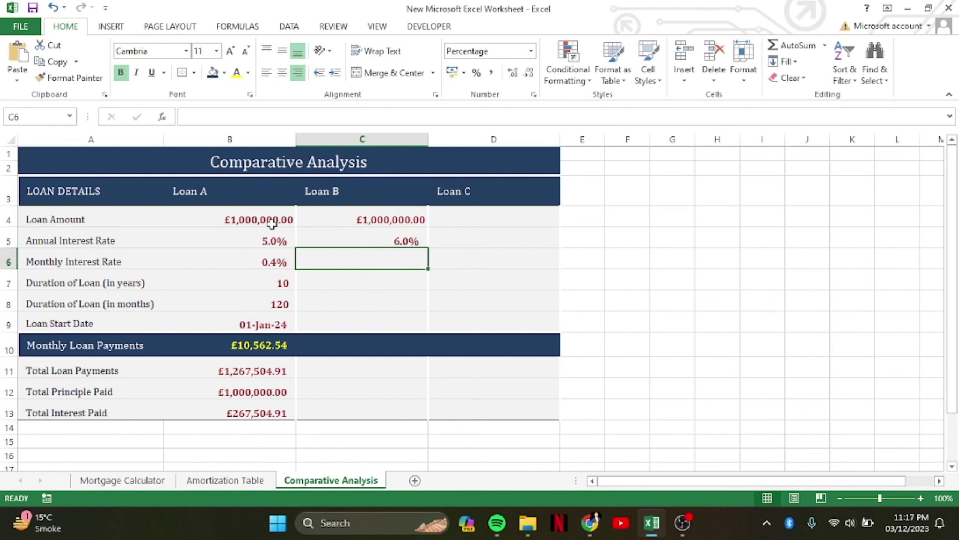
{"action": "key", "text": "ctrl+r"}
{"action": "key", "text": "Return"}
{"action": "type", "text": "12"}
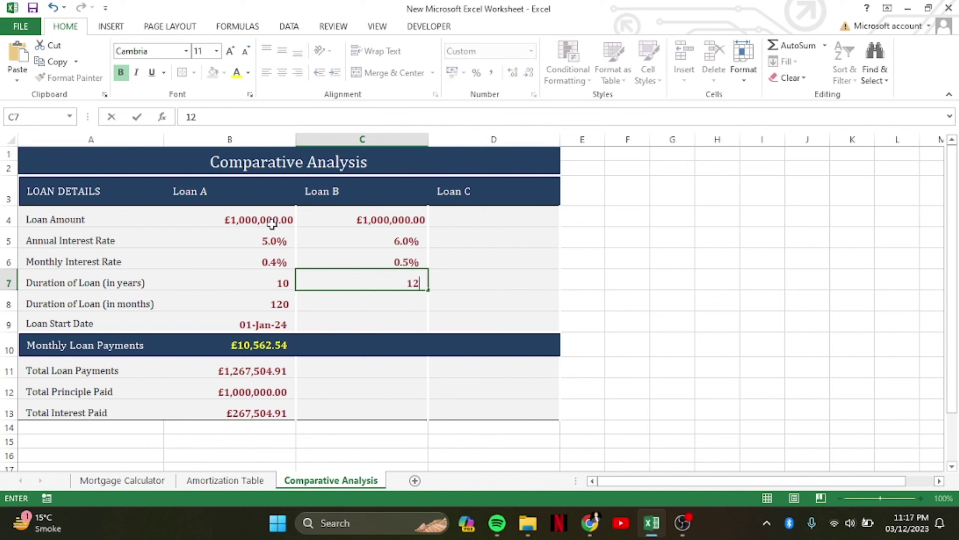
{"action": "key", "text": "Return"}
{"action": "key", "text": "ctrl+r"}
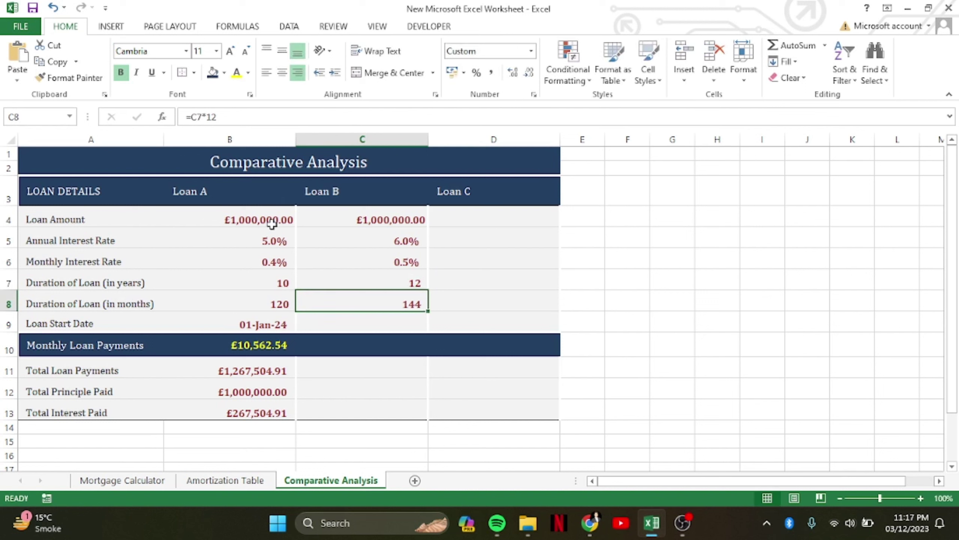
{"action": "key", "text": "Return"}
{"action": "key", "text": "ctrl+r"}
{"action": "key", "text": "Return"}
{"action": "key", "text": "ctrl+r"}
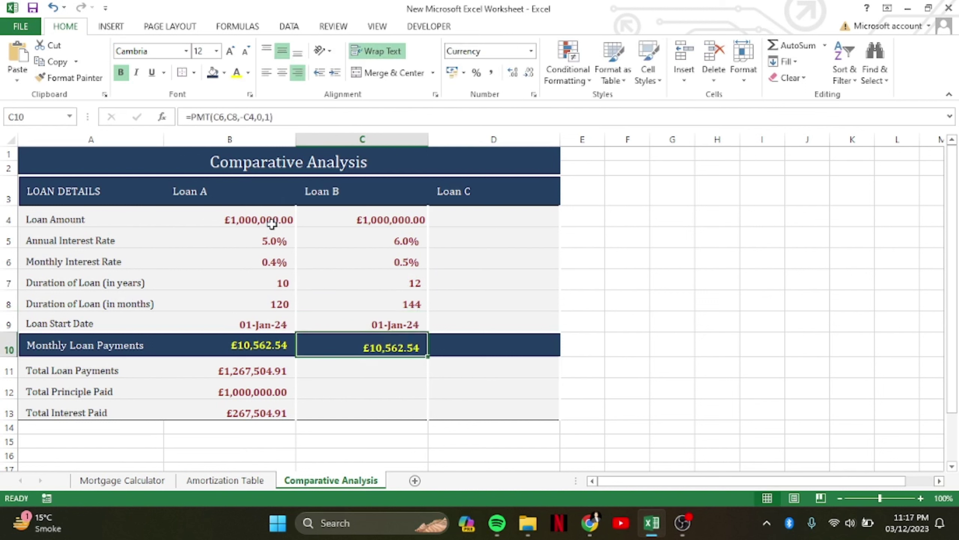
{"action": "key", "text": "Return"}
{"action": "key", "text": "ctrl+r"}
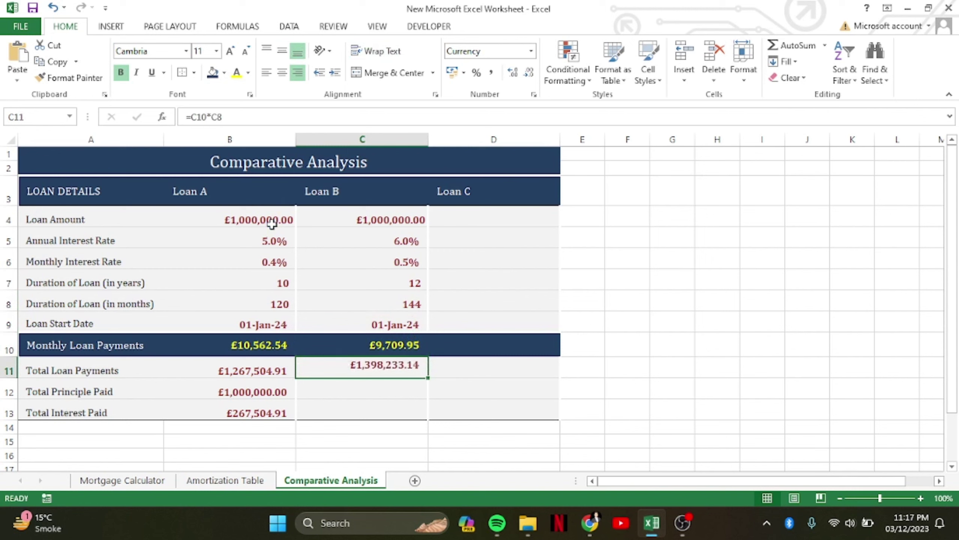
{"action": "key", "text": "Return"}
{"action": "key", "text": "ctrl+r"}
{"action": "key", "text": "Return"}
{"action": "key", "text": "ctrl+r"}
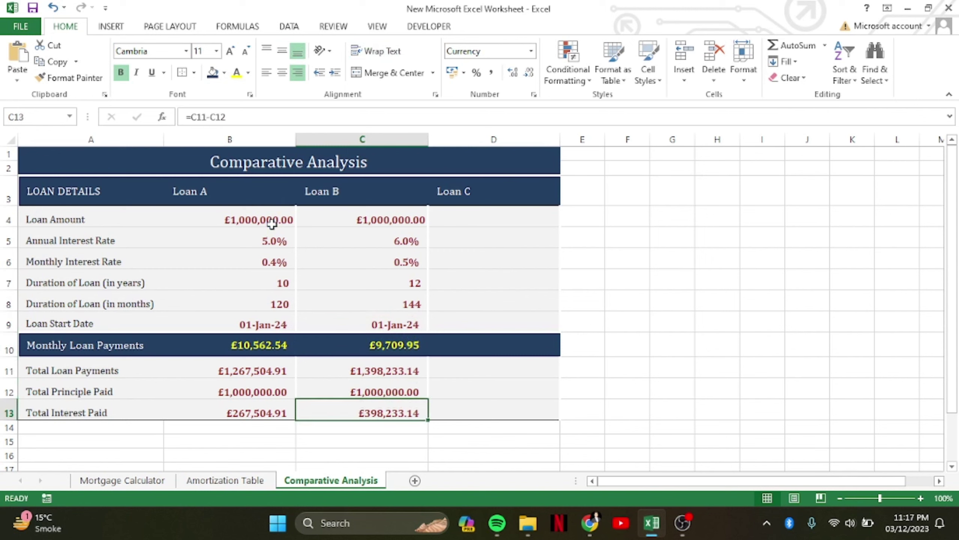
Fill Loan C's column with Ctrl+R, using a 4.5% rate and 7 years
{"action": "key", "text": "Right"}
{"action": "key", "text": "ctrl+Up"}
{"action": "key", "text": "Down"}
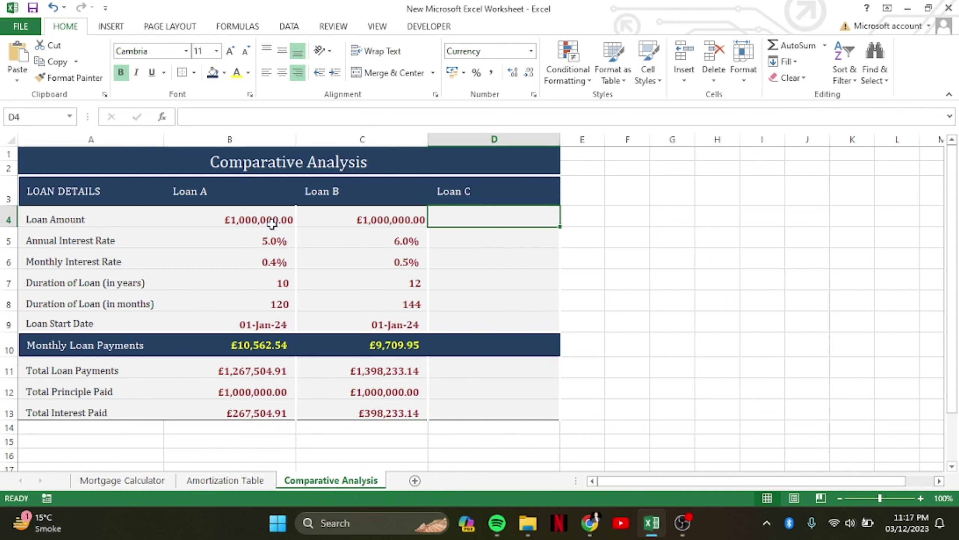
{"action": "key", "text": "ctrl+r"}
{"action": "key", "text": "Down"}
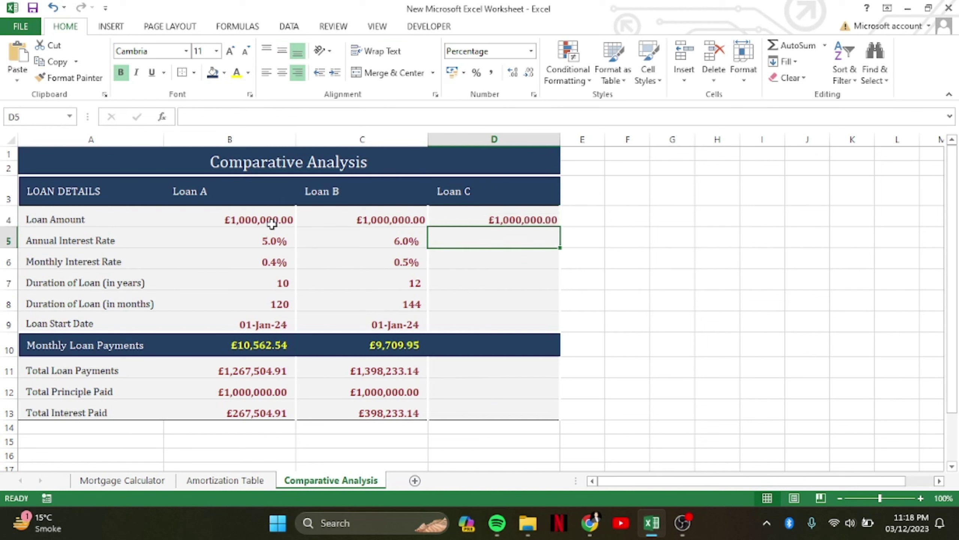
{"action": "type", "text": "4.5"}
{"action": "key", "text": "Return"}
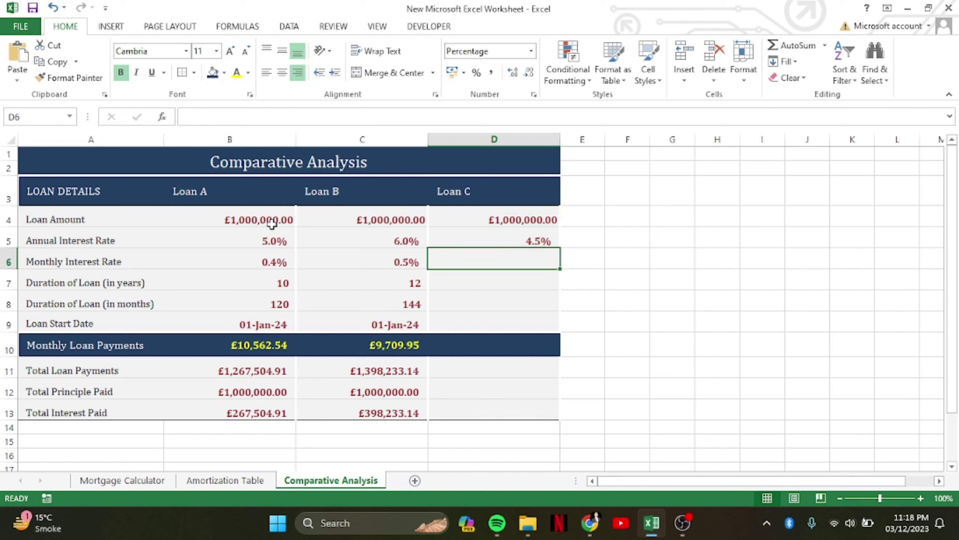
{"action": "key", "text": "ctrl+r"}
{"action": "key", "text": "Down"}
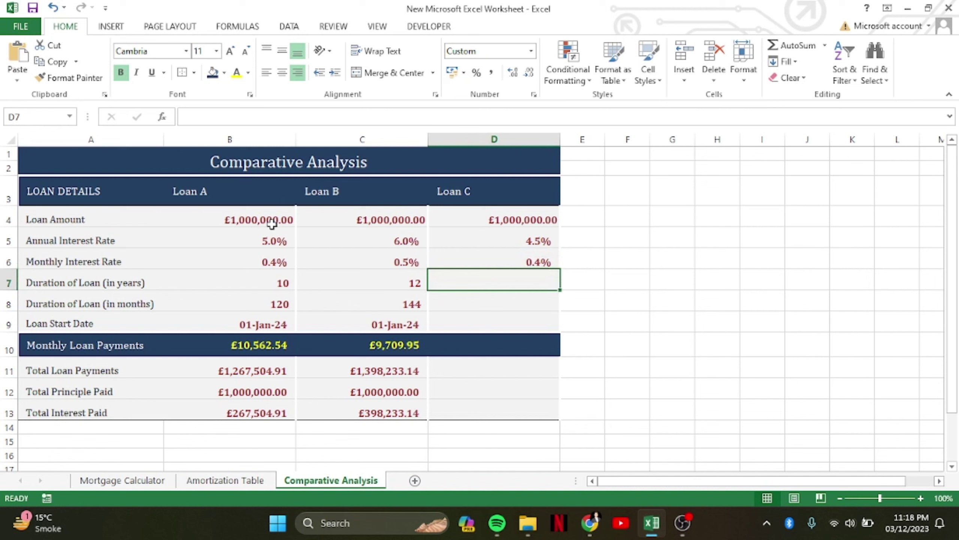
{"action": "type", "text": "7"}
{"action": "key", "text": "Return"}
{"action": "key", "text": "ctrl+r"}
{"action": "key", "text": "Down"}
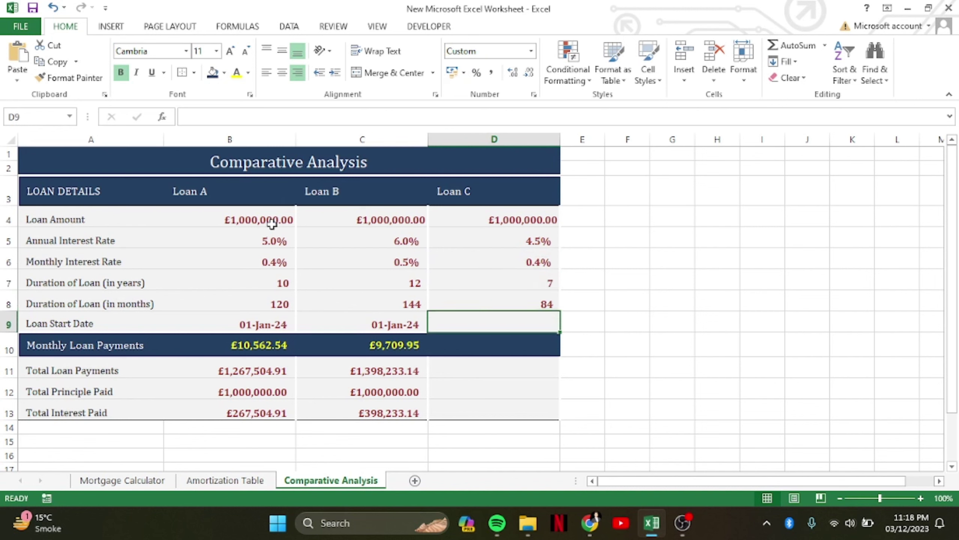
{"action": "key", "text": "ctrl+r"}
{"action": "key", "text": "Down"}
{"action": "key", "text": "ctrl+r"}
{"action": "key", "text": "Down"}
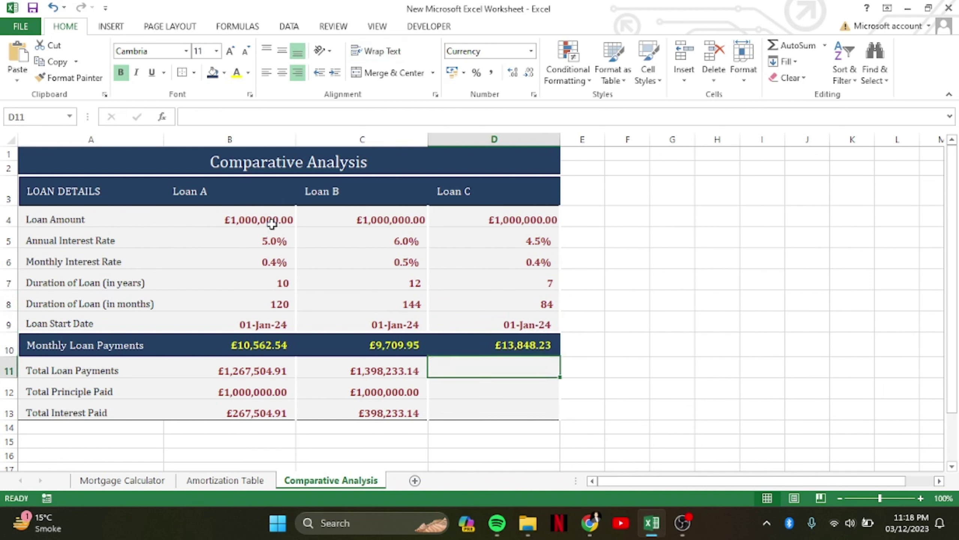
{"action": "key", "text": "ctrl+r"}
{"action": "key", "text": "Down"}
{"action": "key", "text": "ctrl+r"}
{"action": "key", "text": "Down"}
{"action": "key", "text": "ctrl+r"}
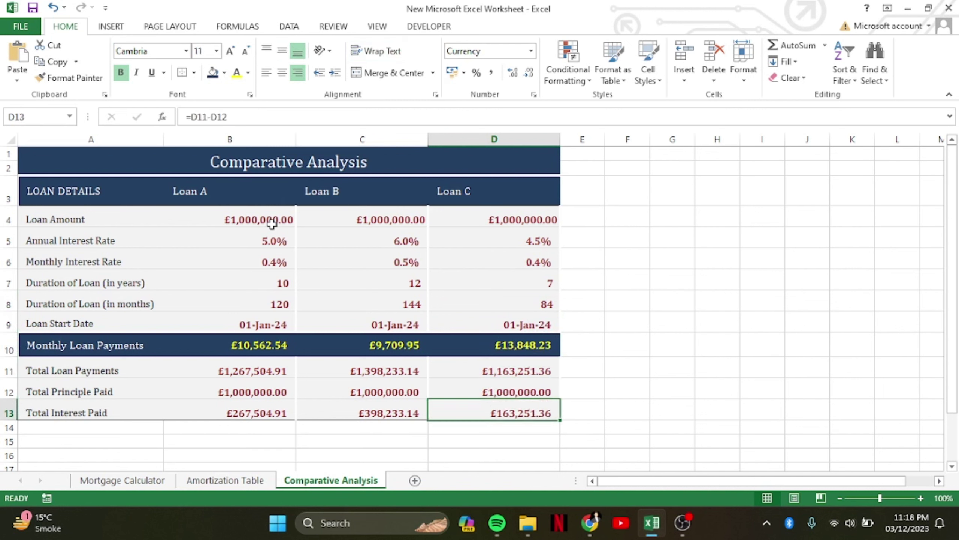
{"action": "key", "text": "Up"}
{"action": "key", "text": "Up"}
{"action": "key", "text": "Up"}
{"action": "key", "text": "Up"}
{"action": "key", "text": "Up"}
{"action": "key", "text": "Up"}
{"action": "key", "text": "Up"}
{"action": "key", "text": "Up"}
{"action": "key", "text": "Up"}
Change Loan B's amount in C4 to £15,000,000.00, raising its monthly payment to £145,649.29
{"action": "key", "text": "Left"}
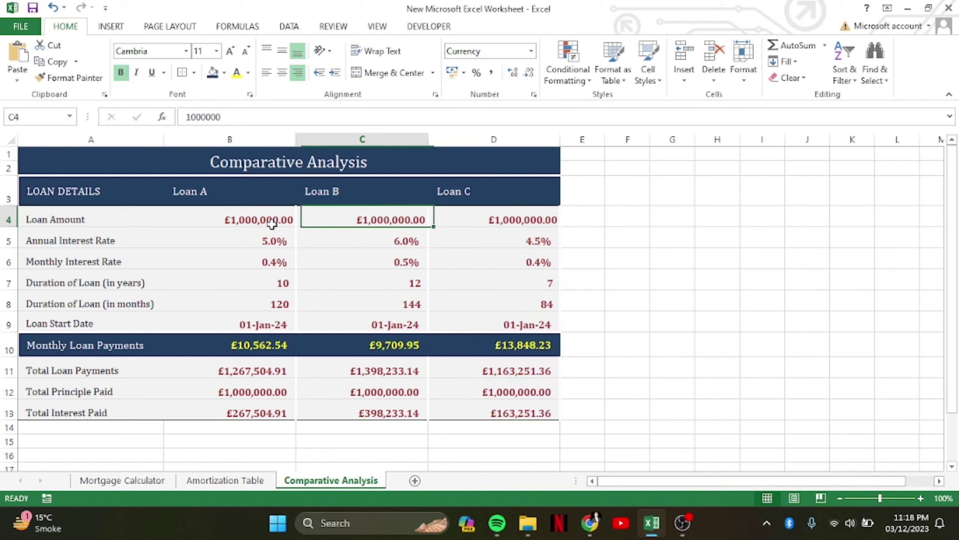
{"action": "type", "text": "150"}
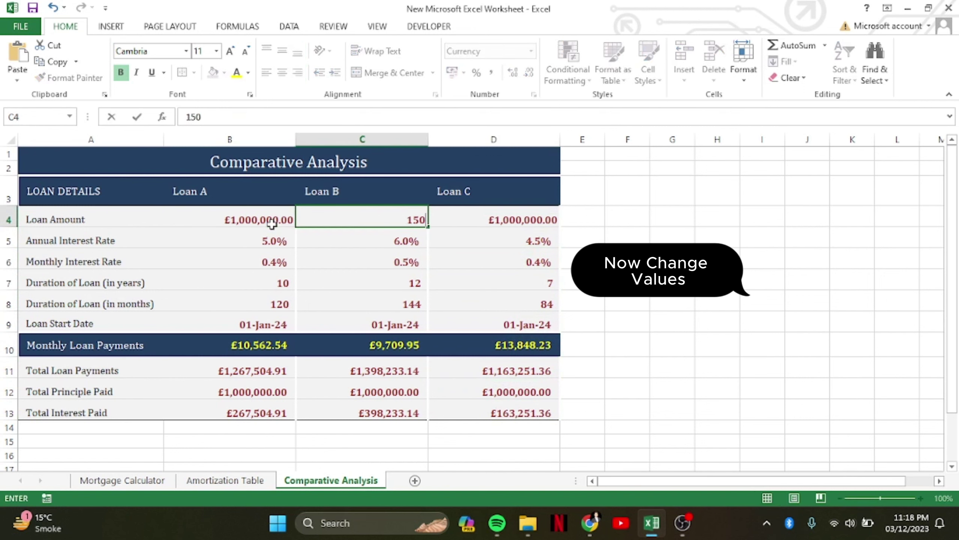
{"action": "type", "text": "0000"}
{"action": "key", "text": "Return"}
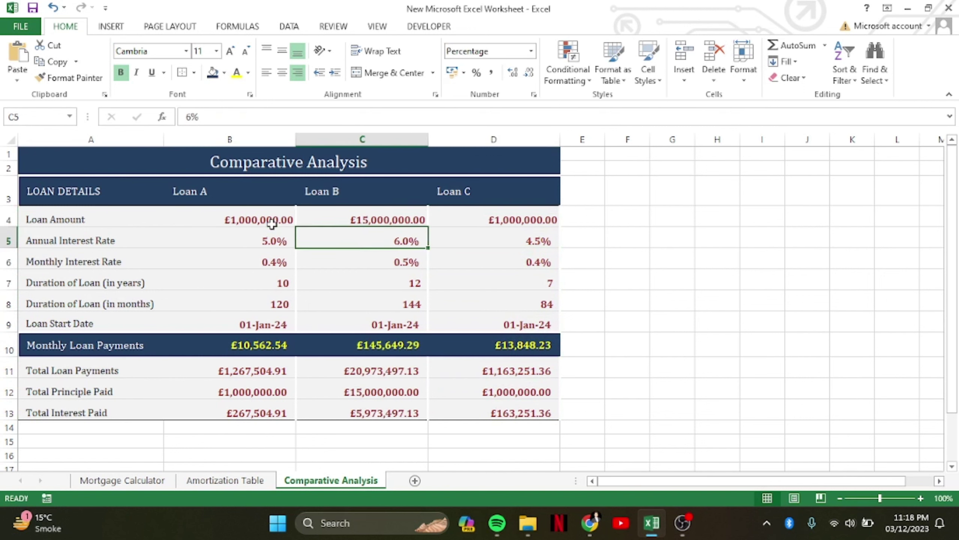
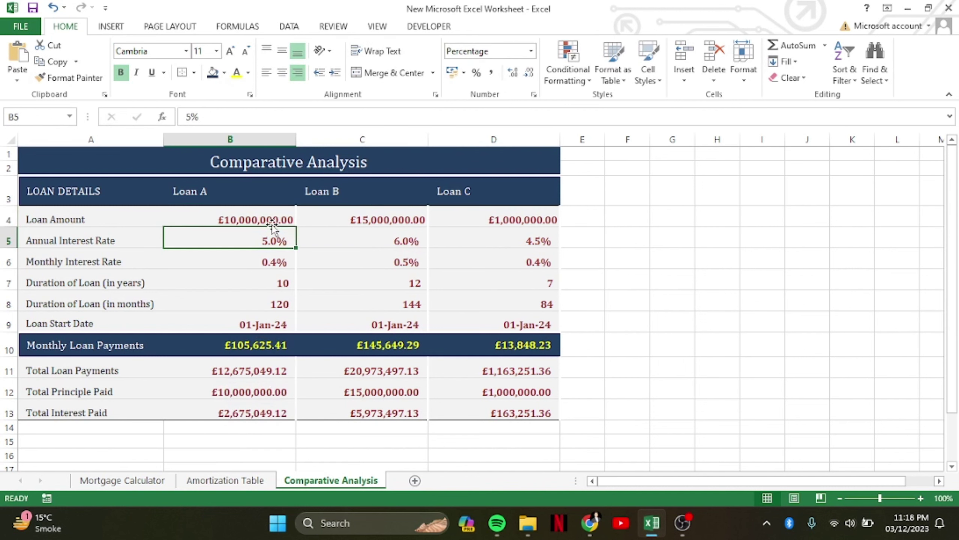
Set the annual interest rates of Loan A and Loan C to 8%
{"action": "type", "text": "8"}
{"action": "key", "text": "Return"}
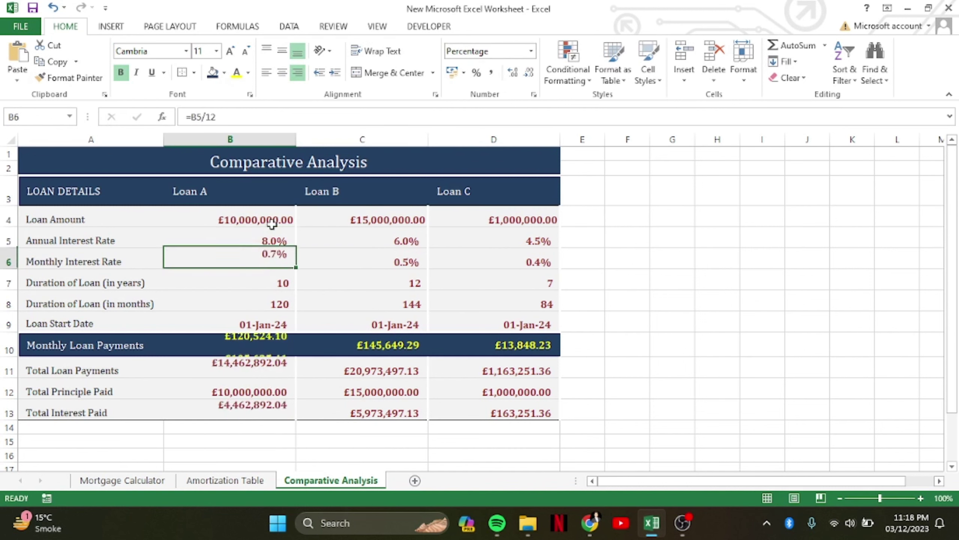
{"action": "key", "text": "Up"}
{"action": "key", "text": "Right"}
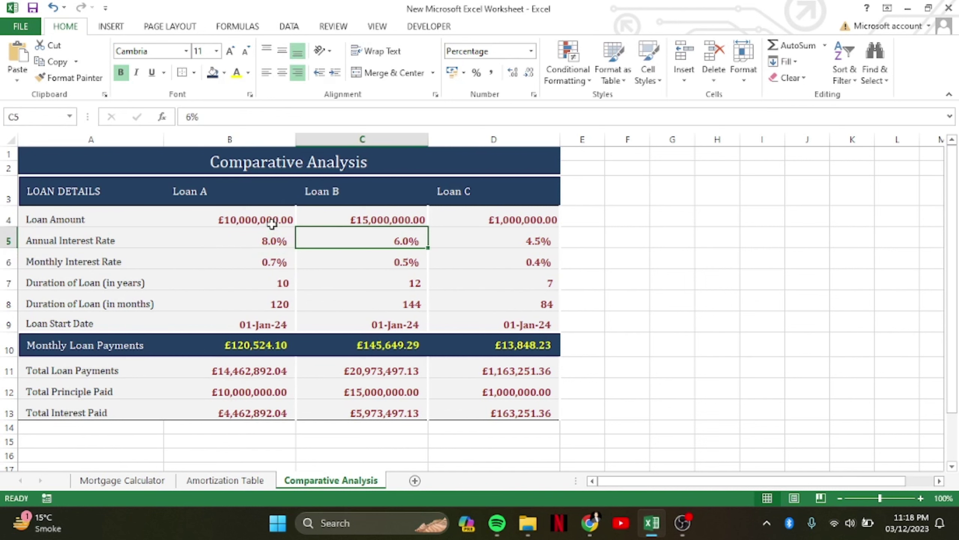
{"action": "key", "text": "Right"}
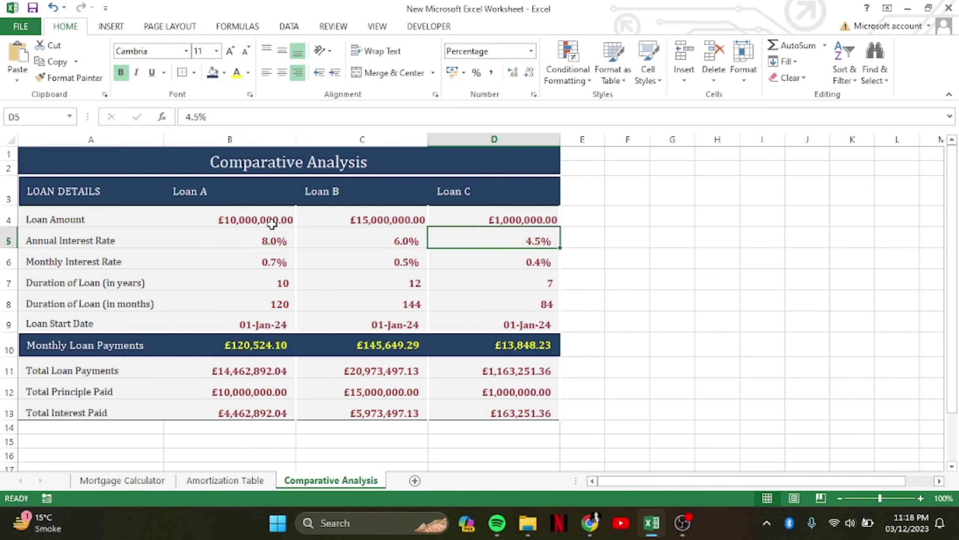
{"action": "type", "text": "8"}
{"action": "key", "text": "Return"}
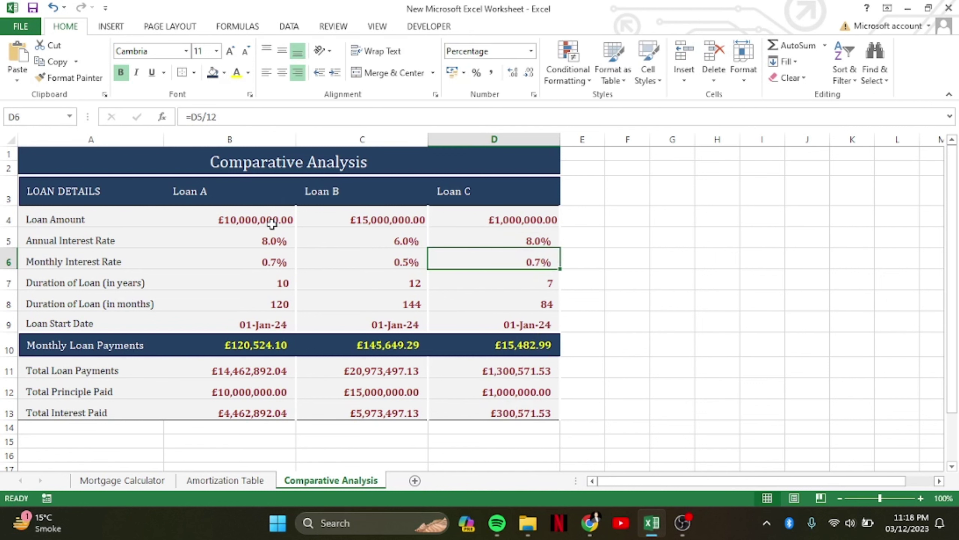
Change Loan C's loan amount to £10,000,000
{"action": "key", "text": "Up"}
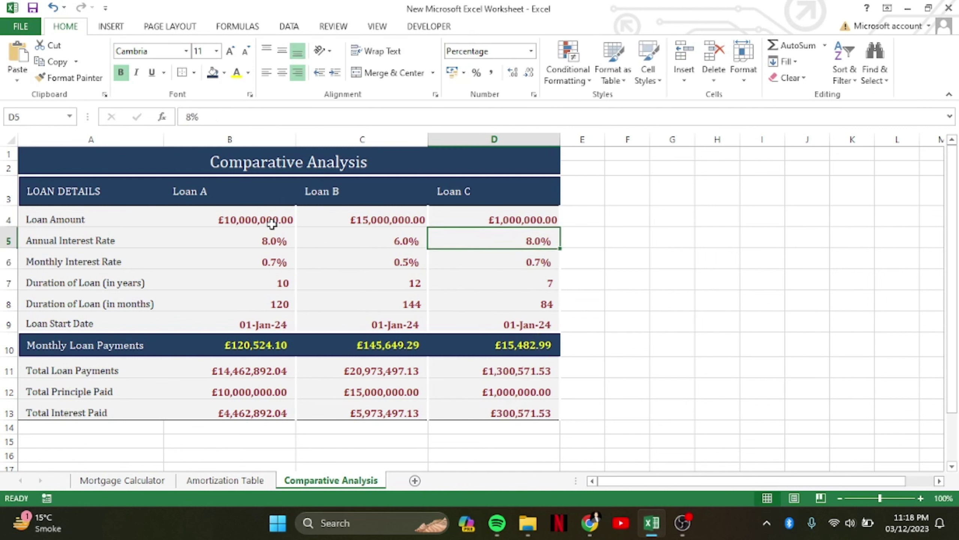
{"action": "key", "text": "Up"}
{"action": "type", "text": "10000000"}
{"action": "key", "text": "Return"}
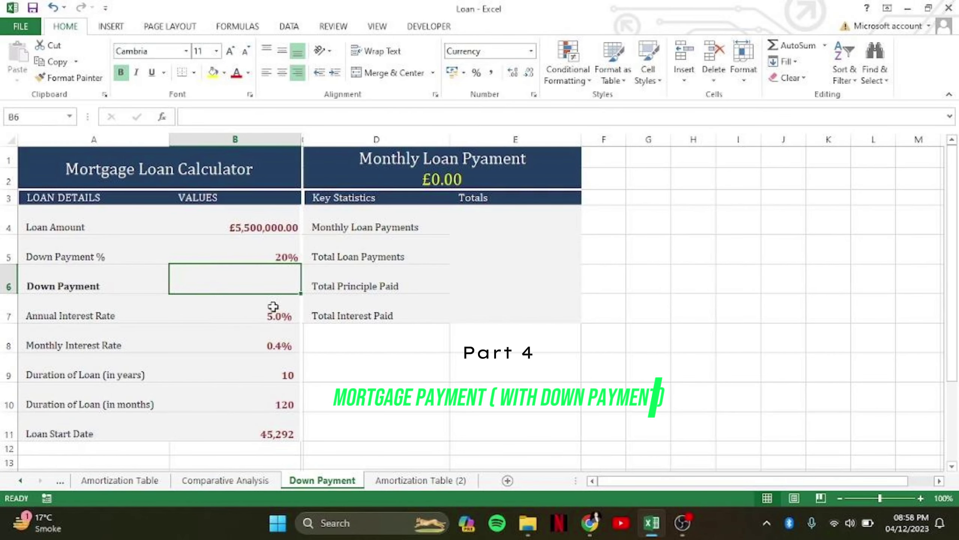
Calculate the down payment in B6 as =B5*B4, giving £1,100,000.00
{"action": "left_click", "coordinate": [265, 250]}
{"action": "key", "text": "Down"}
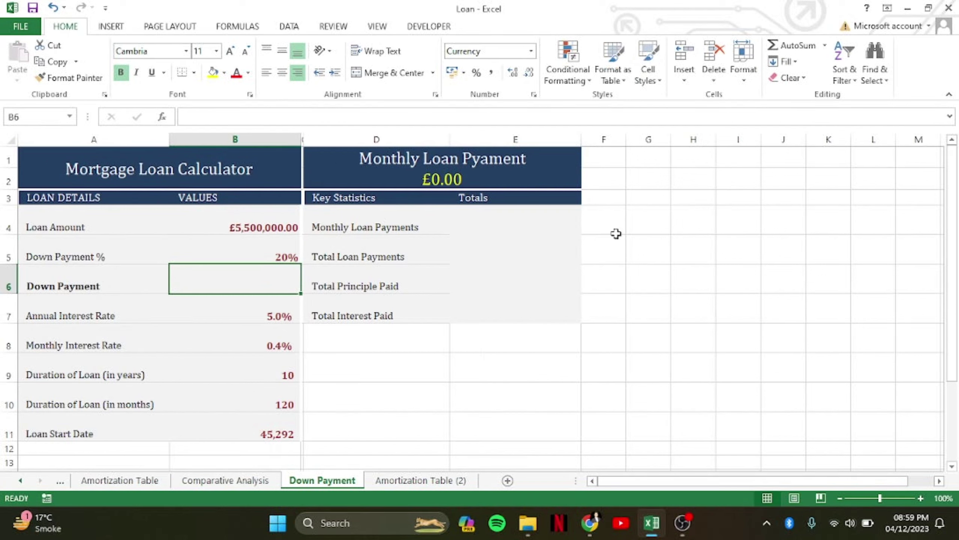
{"action": "type", "text": "="}
{"action": "key", "text": "Up"}
{"action": "type", "text": "*"}
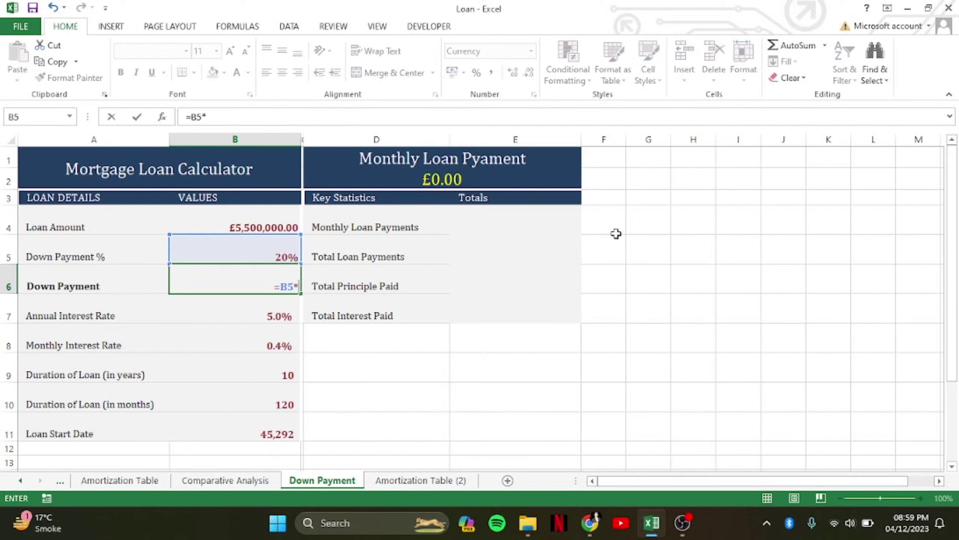
{"action": "key", "text": "Up"}
{"action": "key", "text": "Up"}
{"action": "key", "text": "Return"}
{"action": "key", "text": "Up"}
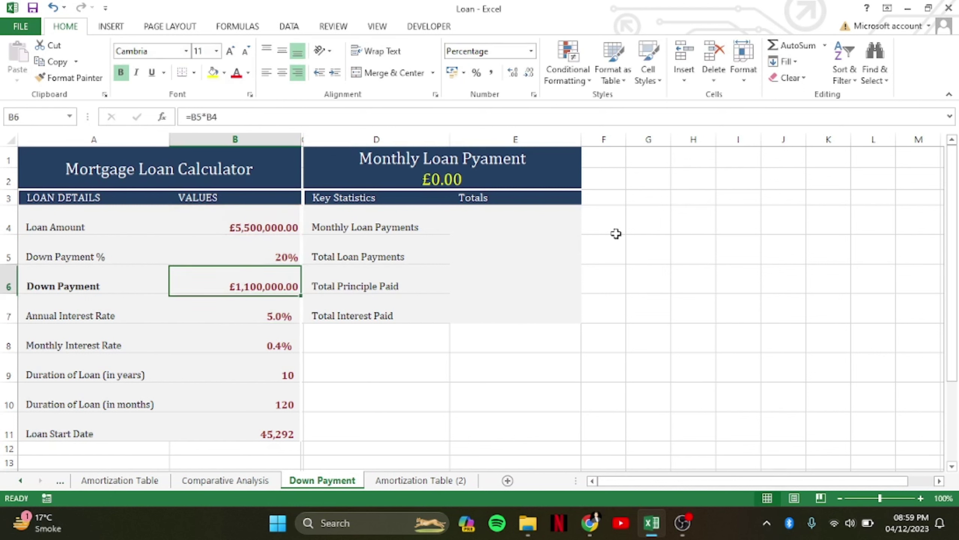
Start a PMT formula in E4 using rate B8 and periods B10
{"action": "key", "text": "Right"}
{"action": "key", "text": "Right"}
{"action": "key", "text": "Right"}
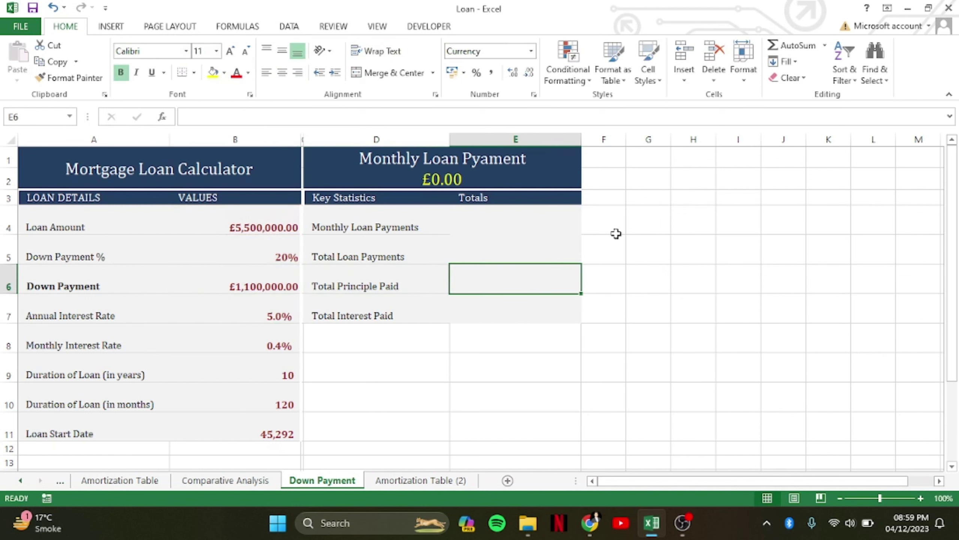
{"action": "key", "text": "Up"}
{"action": "key", "text": "Up"}
{"action": "type", "text": "="}
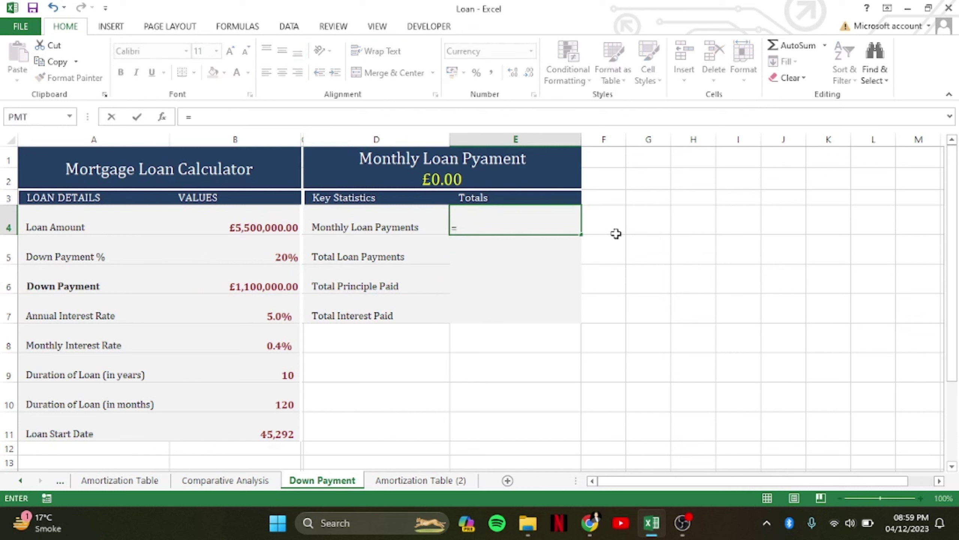
{"action": "type", "text": "pmt"}
{"action": "key", "text": "Tab"}
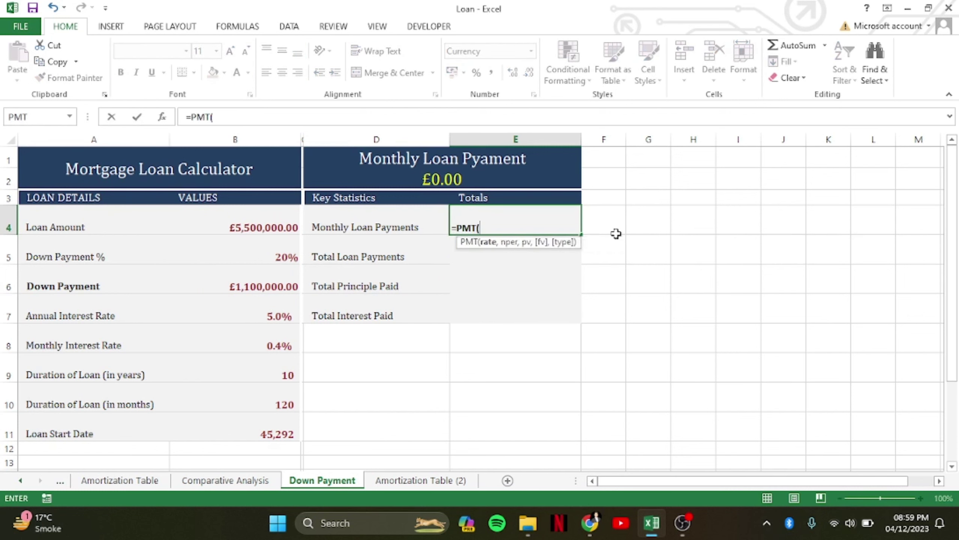
{"action": "key", "text": "Left"}
{"action": "key", "text": "Left"}
{"action": "key", "text": "Down"}
{"action": "key", "text": "Down"}
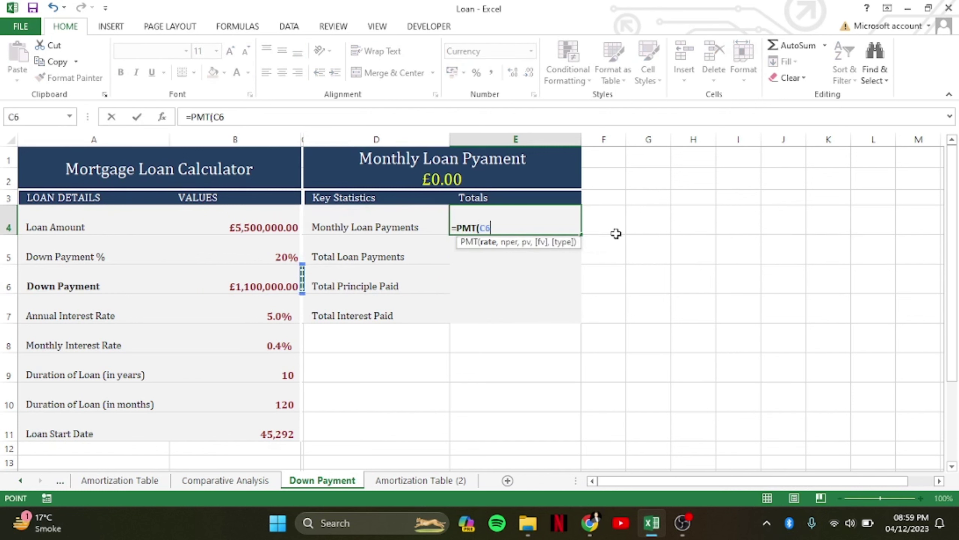
{"action": "key", "text": "Down"}
{"action": "key", "text": "Down"}
{"action": "key", "text": "Left"}
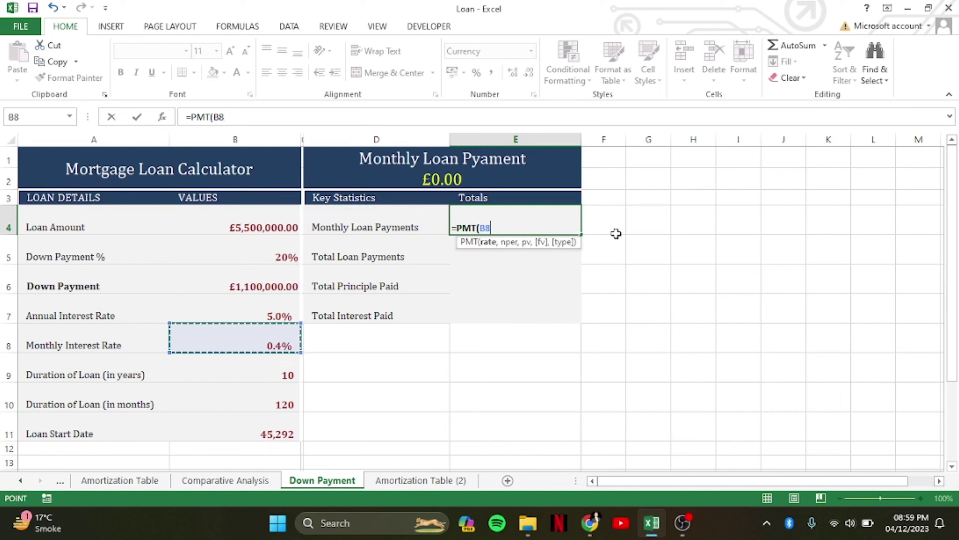
{"action": "type", "text": ","}
{"action": "key", "text": "Left"}
{"action": "key", "text": "Left"}
{"action": "key", "text": "Left"}
{"action": "key", "text": "Down"}
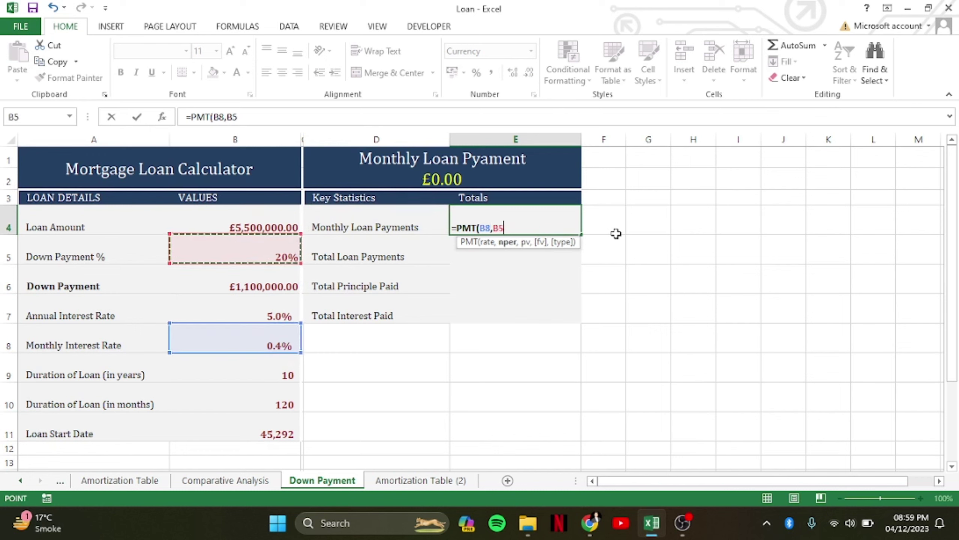
{"action": "key", "text": "Down"}
{"action": "key", "text": "Down"}
{"action": "key", "text": "Down"}
{"action": "key", "text": "Down"}
{"action": "key", "text": "Down"}
Complete the PMT arguments with loan value -(B4-B6), 0 and 1
{"action": "type", "text": ","}
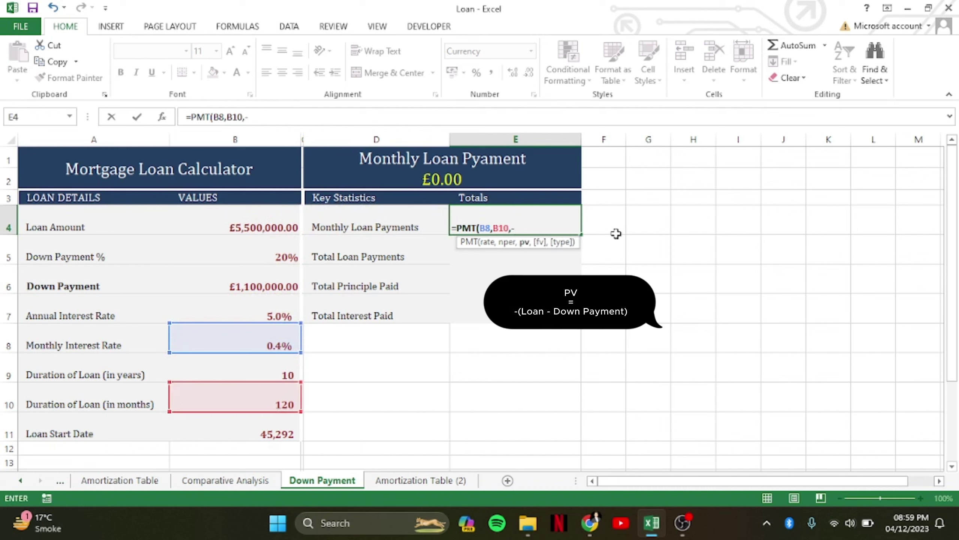
{"action": "key", "text": "Left"}
{"action": "key", "text": "Left"}
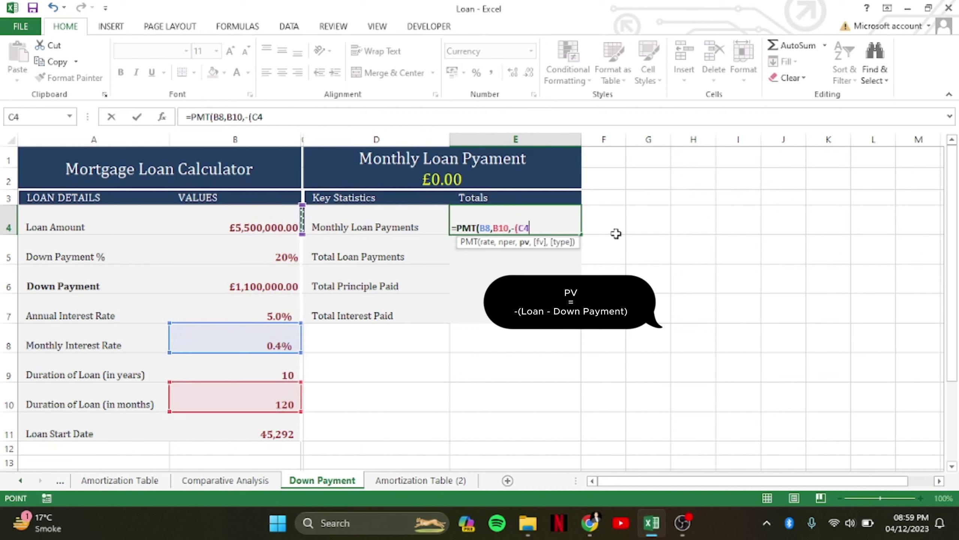
{"action": "key", "text": "Left"}
{"action": "type", "text": "-"}
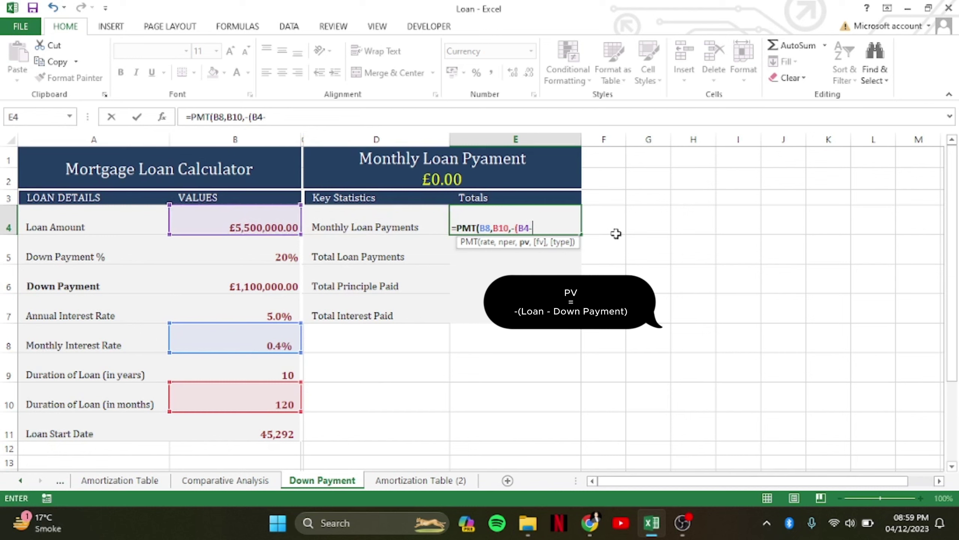
{"action": "key", "text": "Left"}
{"action": "key", "text": "Left"}
{"action": "key", "text": "Down"}
{"action": "key", "text": "Down"}
{"action": "key", "text": "Left"}
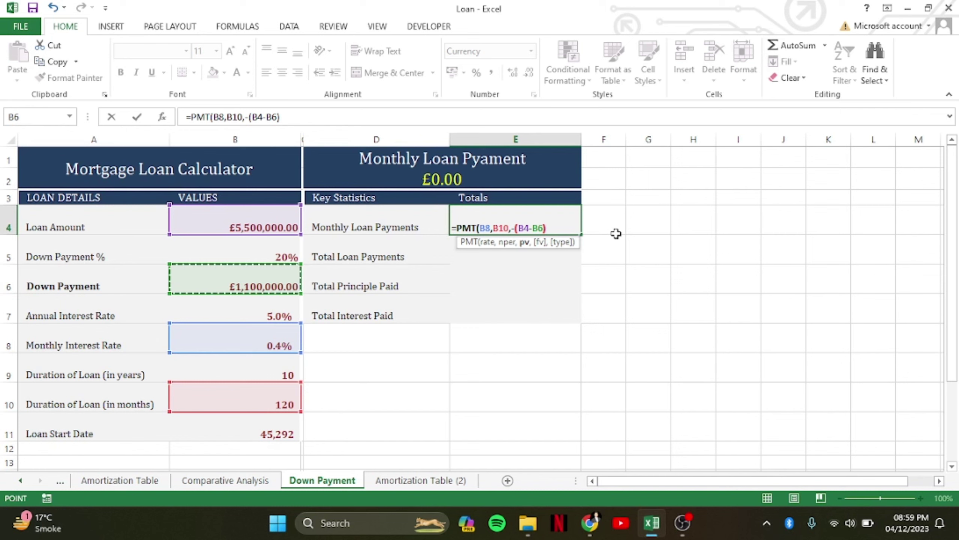
{"action": "type", "text": "),0"}
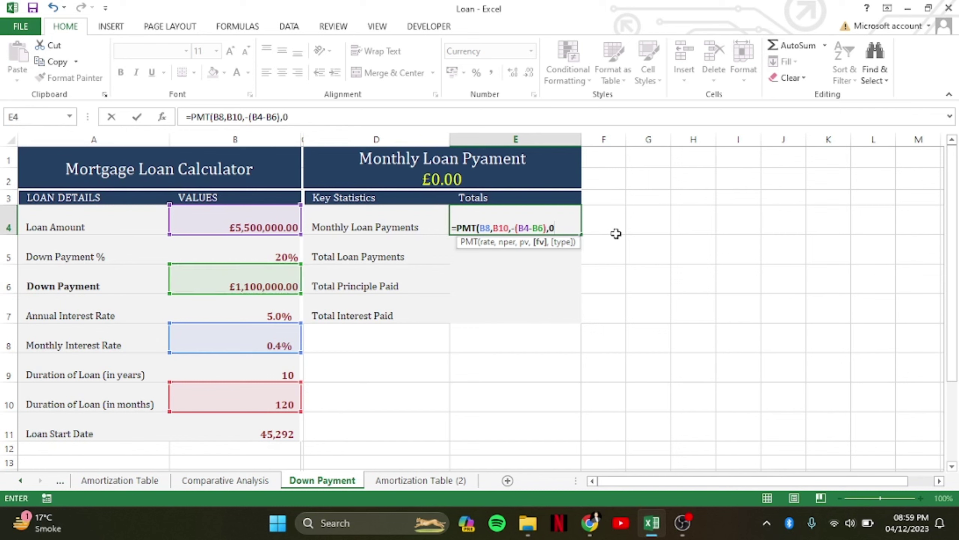
{"action": "type", "text": ",1)"}
Commit the monthly payment and set Total Loan Payments to =E4*B10+B6 (£6,677,021.61)
{"action": "key", "text": "Return"}
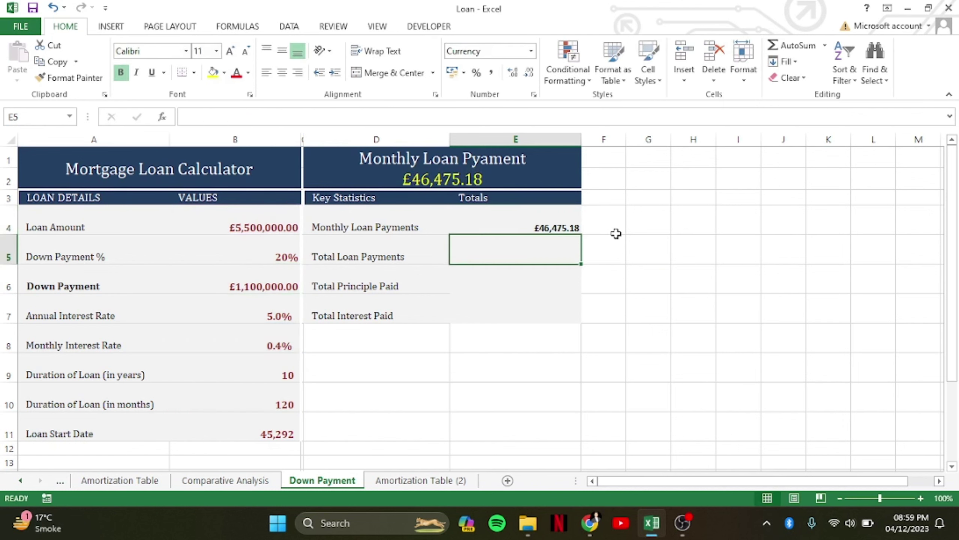
{"action": "type", "text": "="}
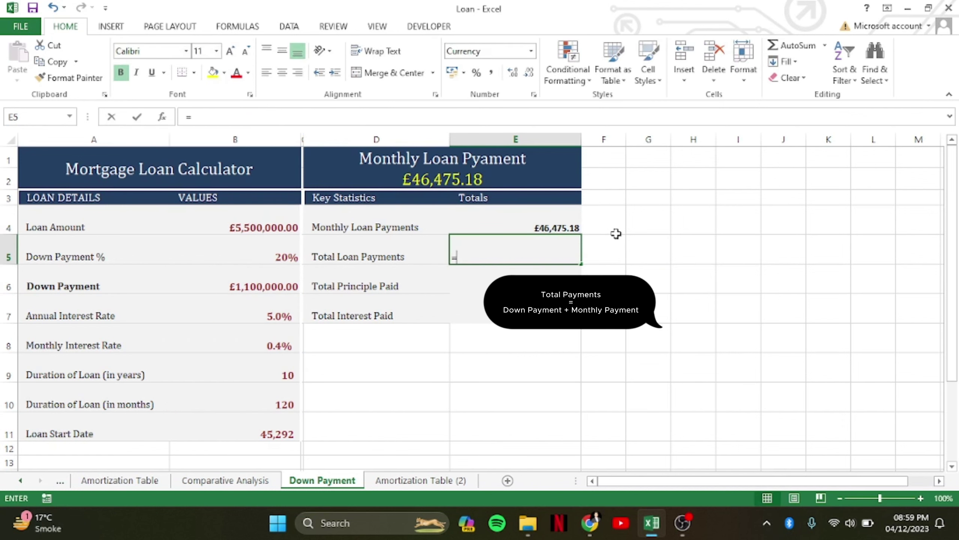
{"action": "key", "text": "Up"}
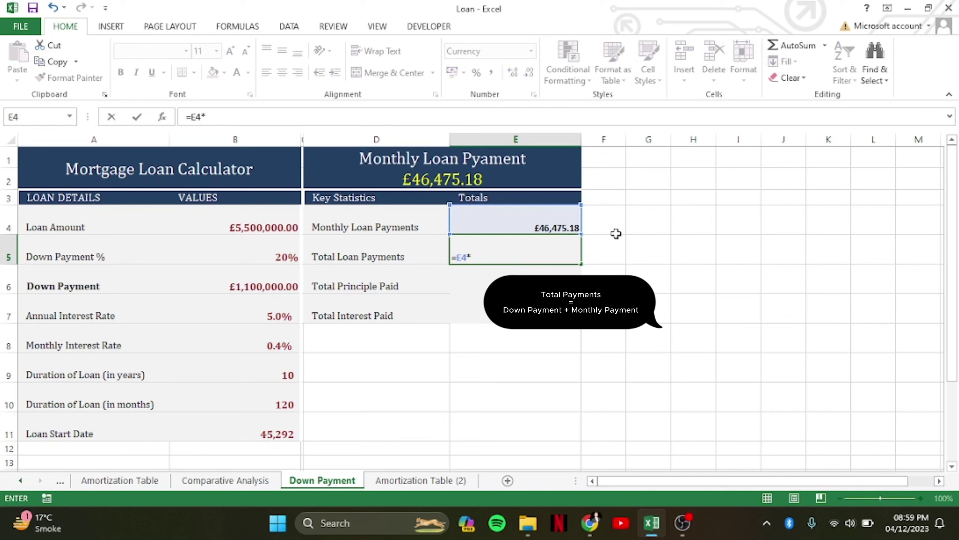
{"action": "key", "text": "Down"}
{"action": "key", "text": "Down"}
{"action": "key", "text": "Down"}
{"action": "key", "text": "Down"}
{"action": "key", "text": "Left"}
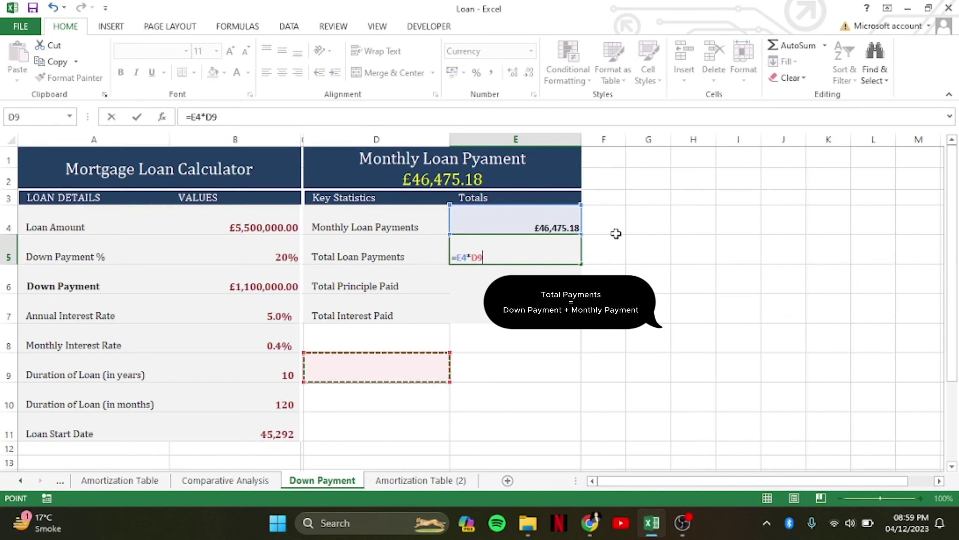
{"action": "key", "text": "Left"}
{"action": "key", "text": "Down"}
{"action": "key", "text": "Left"}
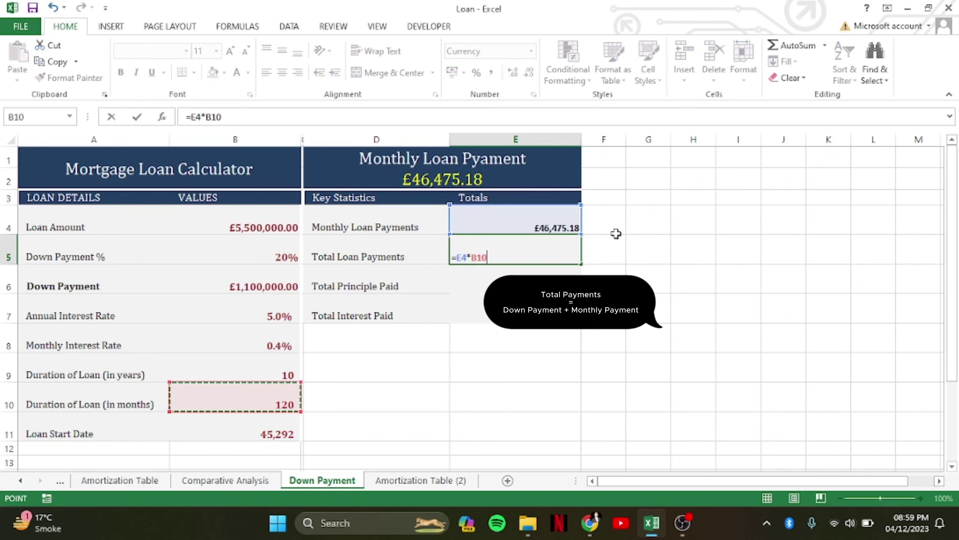
{"action": "type", "text": "+"}
{"action": "key", "text": "Left"}
{"action": "key", "text": "Left"}
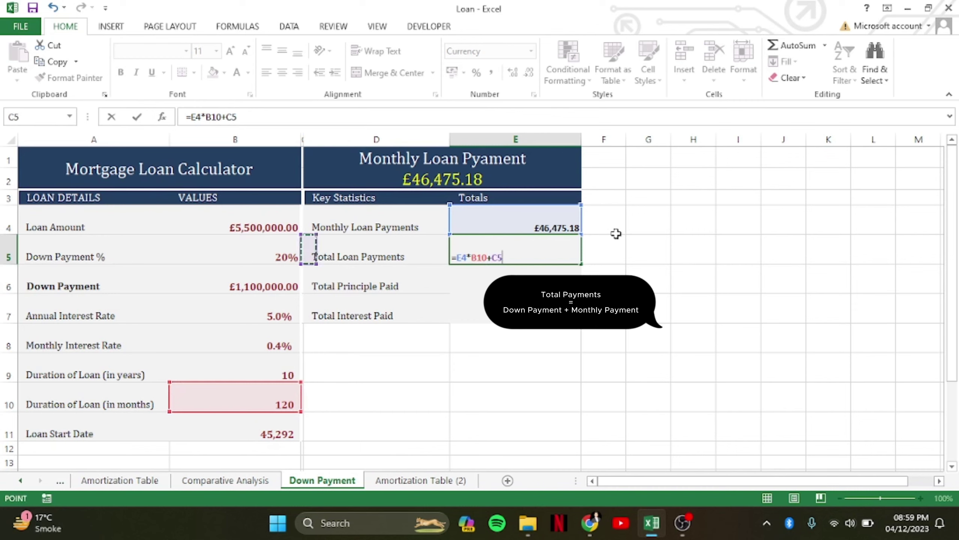
{"action": "key", "text": "Left"}
{"action": "key", "text": "Down"}
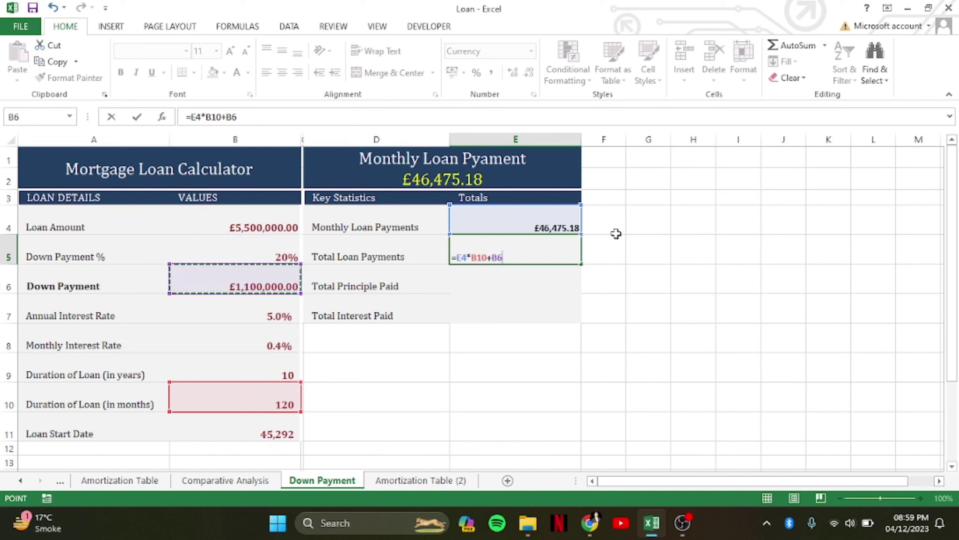
{"action": "key", "text": "Return"}
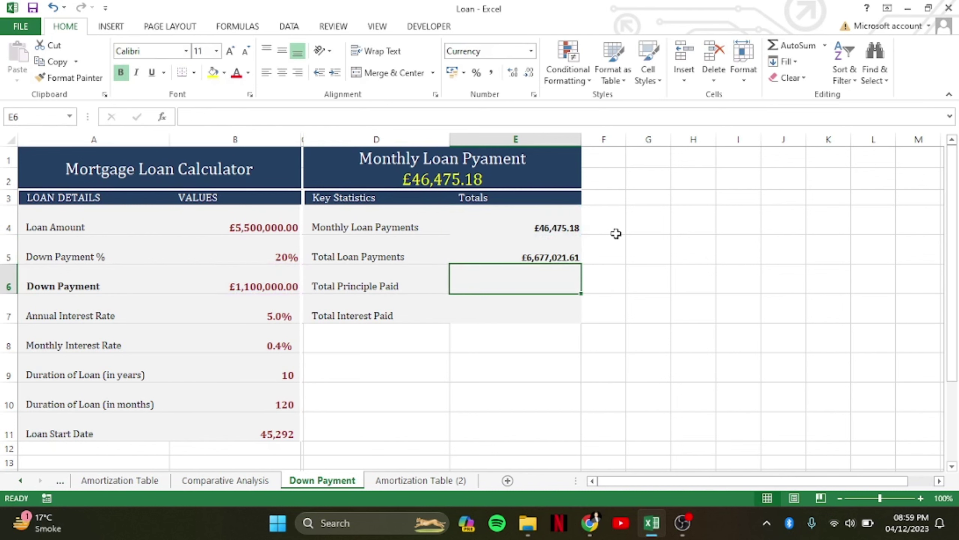
Link Total Principal Paid to the loan amount with =B4 (£5,500,000.00)
{"action": "type", "text": "="}
{"action": "key", "text": "Left"}
{"action": "key", "text": "Left"}
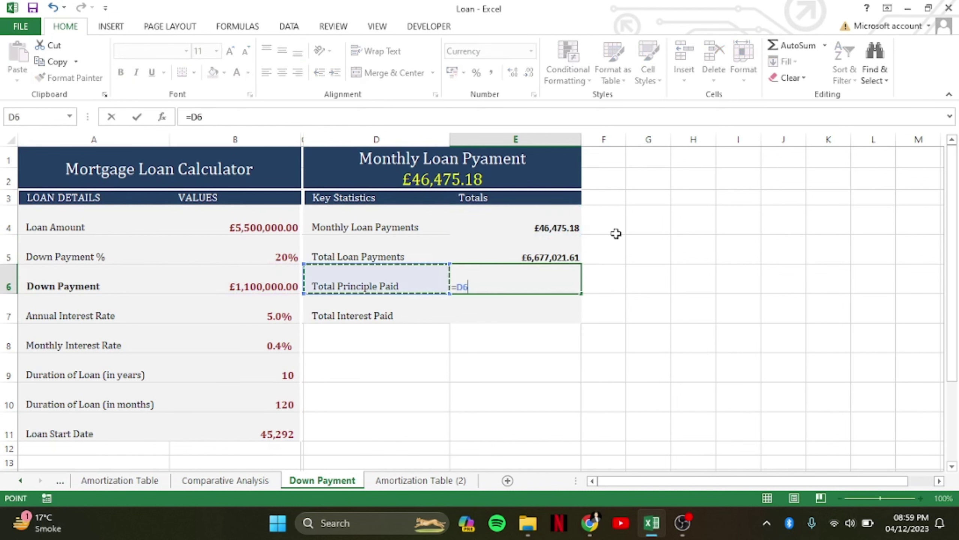
{"action": "key", "text": "Left"}
{"action": "key", "text": "Up"}
Compute Total Interest Paid as =E5-E6, giving £1,177,021.61
{"action": "key", "text": "Up"}
{"action": "key", "text": "Return"}
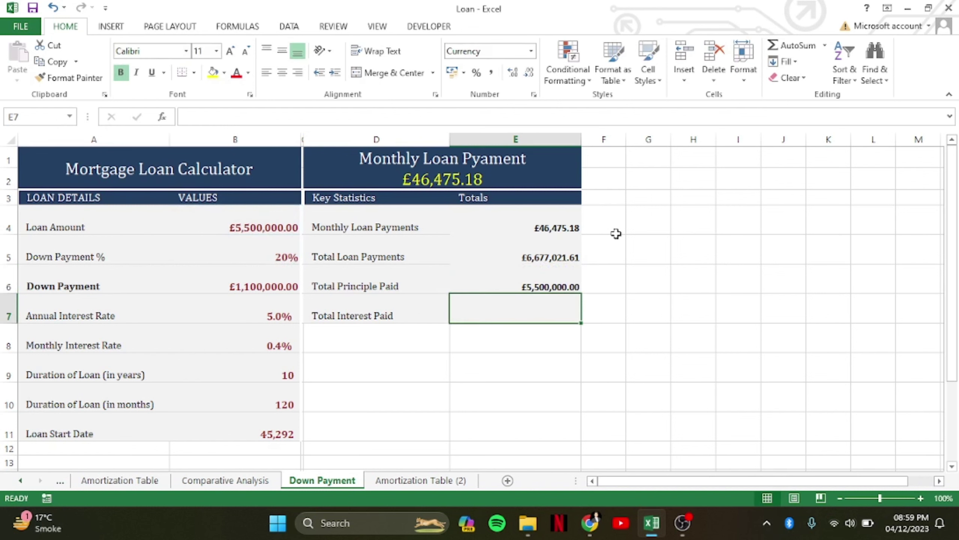
{"action": "type", "text": "="}
{"action": "key", "text": "Up"}
{"action": "key", "text": "Up"}
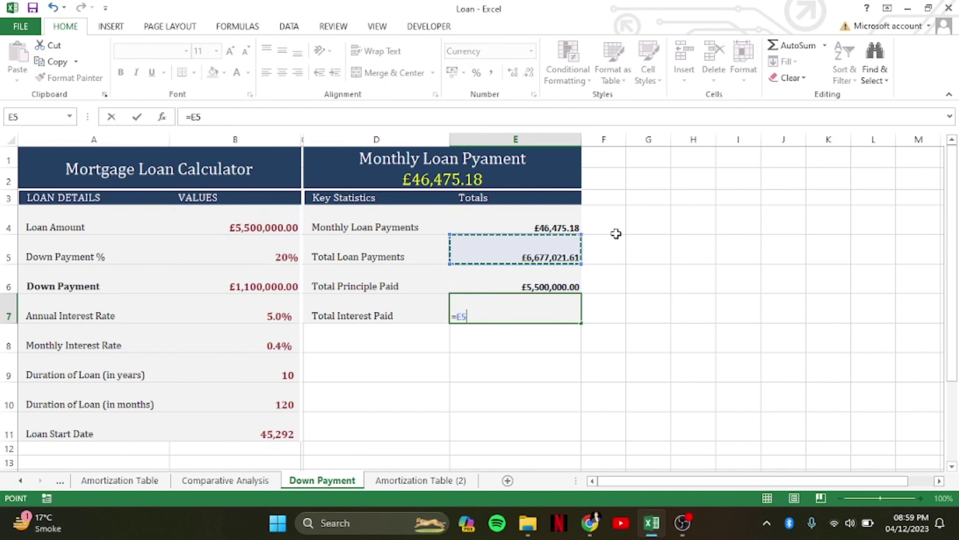
{"action": "type", "text": "-"}
{"action": "key", "text": "Up"}
{"action": "key", "text": "Return"}
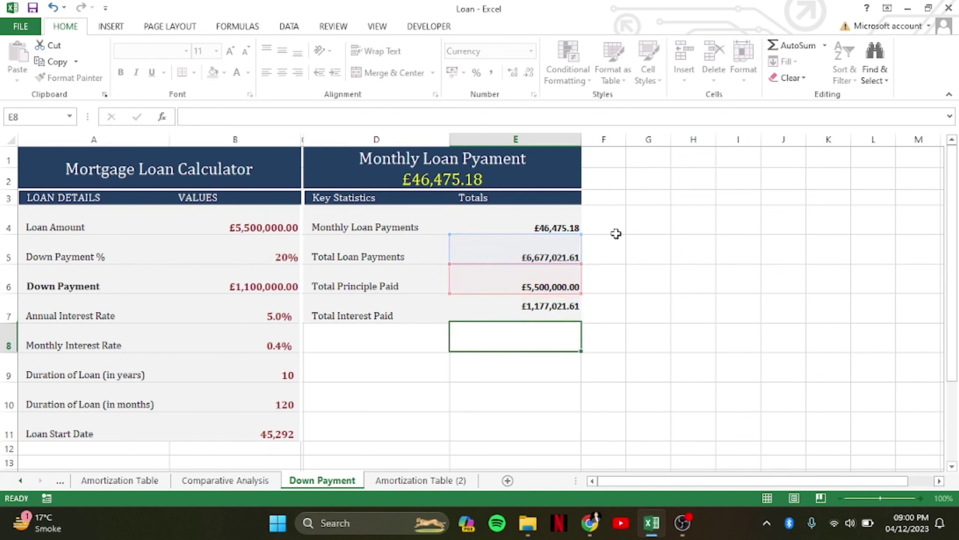
{"action": "key", "text": "Up"}
{"action": "key", "text": "Up"}
{"action": "key", "text": "Up"}
{"action": "key", "text": "Up"}
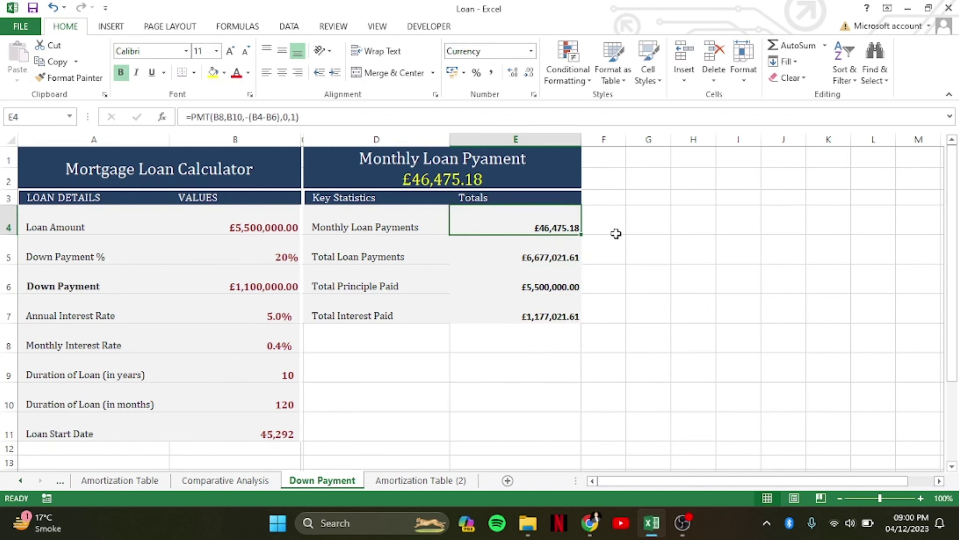
{"action": "key", "text": "Up"}
{"action": "key", "text": "Up"}
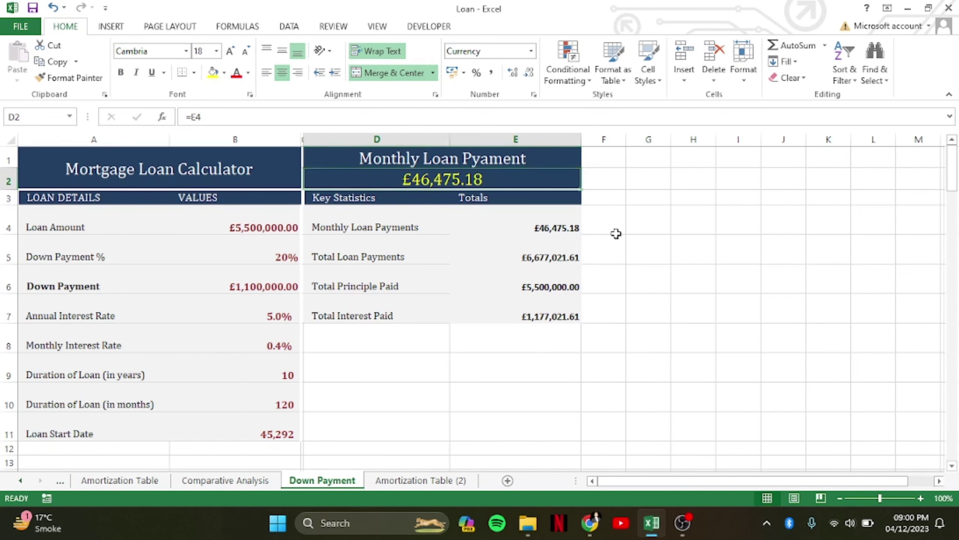
On Amortization Table (2), link opening balance C4 to ='Down Payment'!B4
{"action": "key", "text": "ctrl+Page_Down"}
{"action": "key", "text": "Up"}
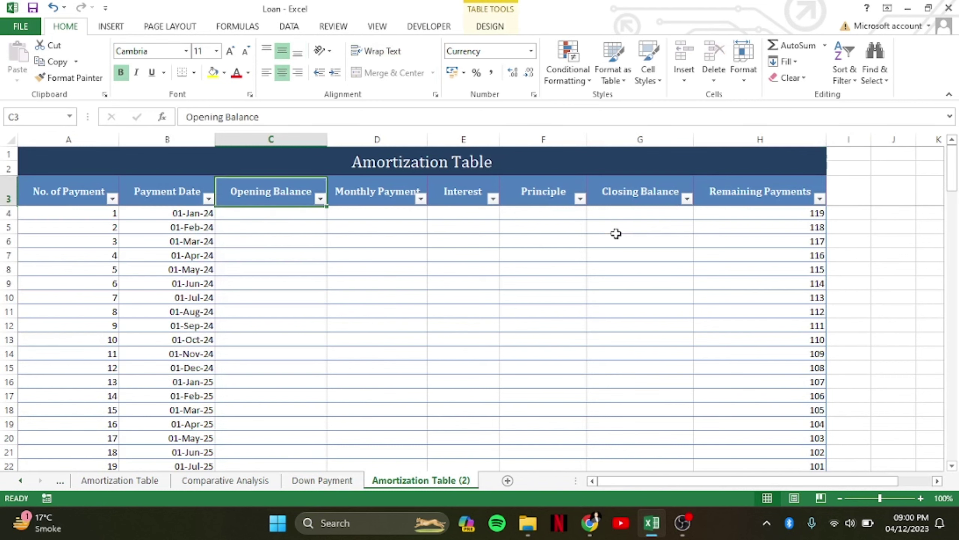
{"action": "key", "text": "Down"}
{"action": "type", "text": "="}
{"action": "key", "text": "ctrl+Page_Up"}
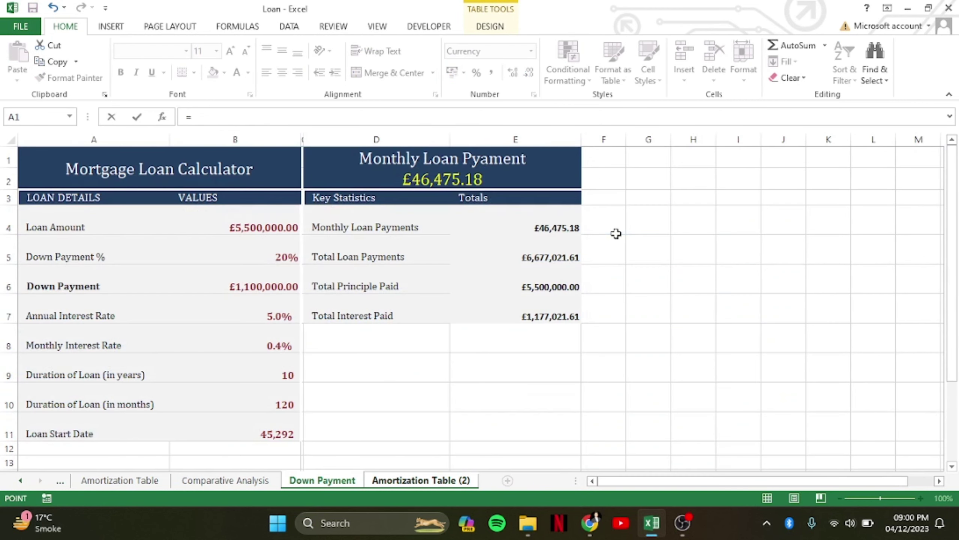
{"action": "key", "text": "Right"}
{"action": "key", "text": "Down"}
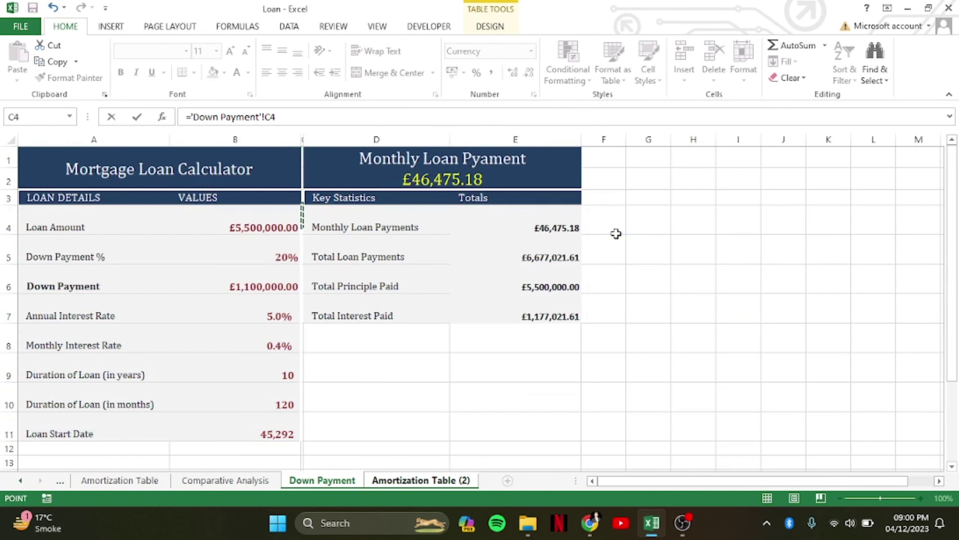
{"action": "key", "text": "Left"}
{"action": "key", "text": "Return"}
{"action": "key", "text": "Right"}
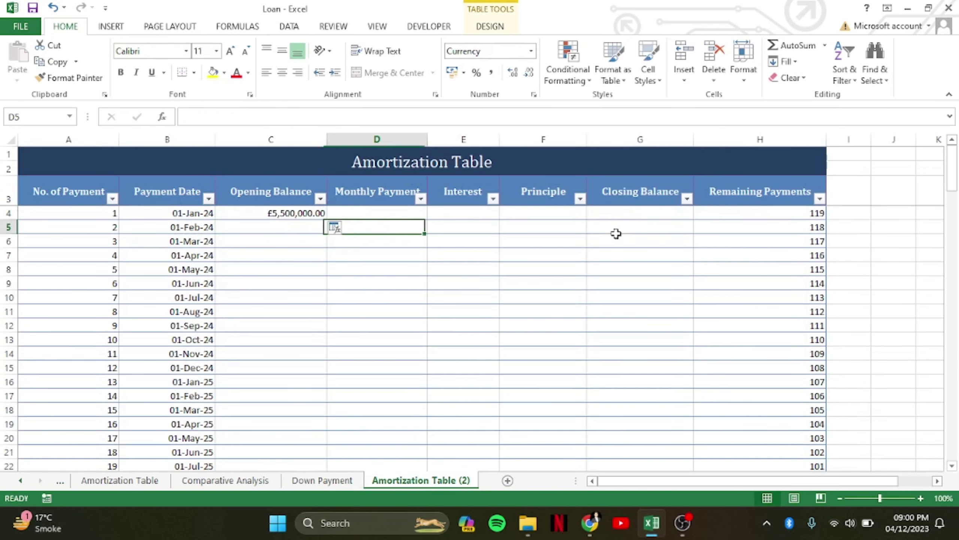
Set first monthly payment D4 to ='Down Payment'!B6+'Down Payment'!D2 (£1,146,475.18)
{"action": "key", "text": "Up"}
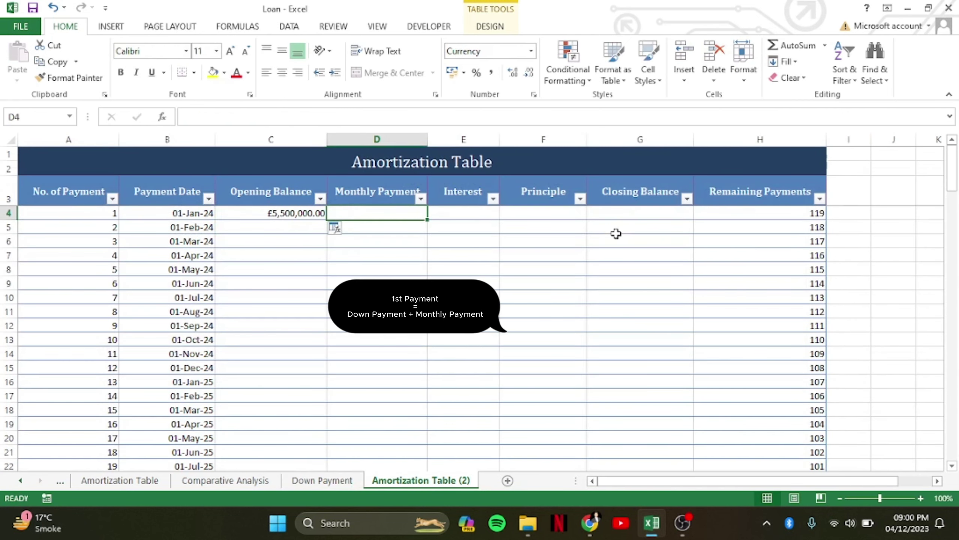
{"action": "type", "text": "="}
{"action": "key", "text": "ctrl+Page_Up"}
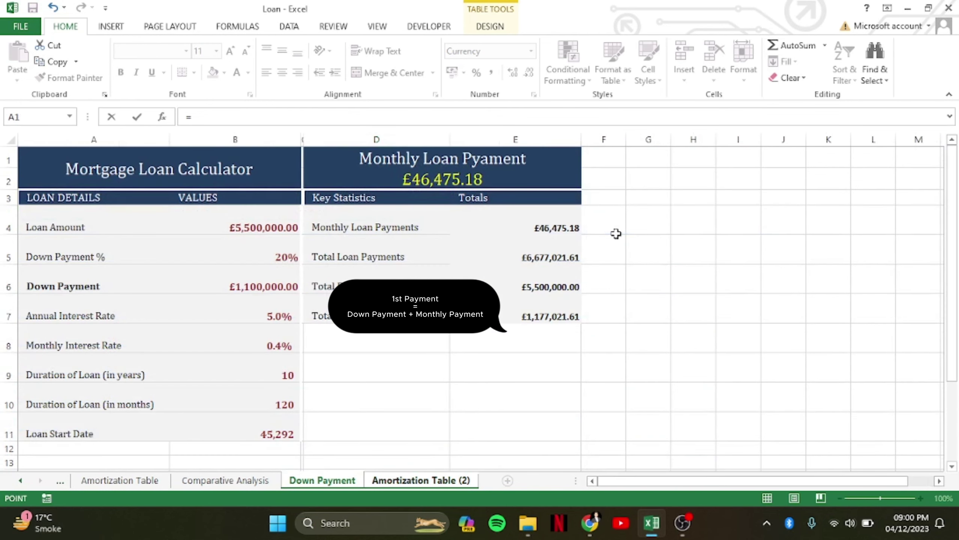
{"action": "key", "text": "Down"}
{"action": "key", "text": "Down"}
{"action": "key", "text": "Down"}
{"action": "key", "text": "Right"}
{"action": "key", "text": "Down"}
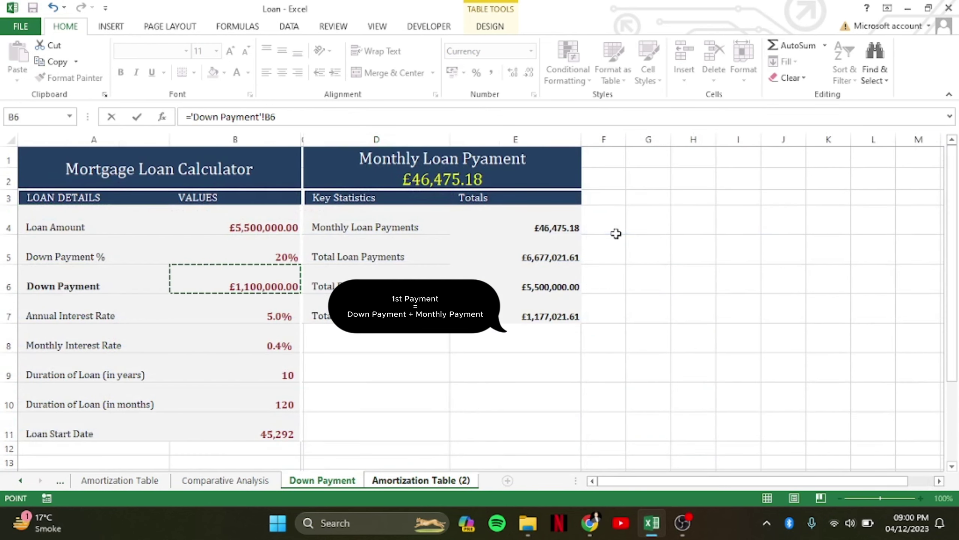
{"action": "type", "text": "+"}
{"action": "key", "text": "Right"}
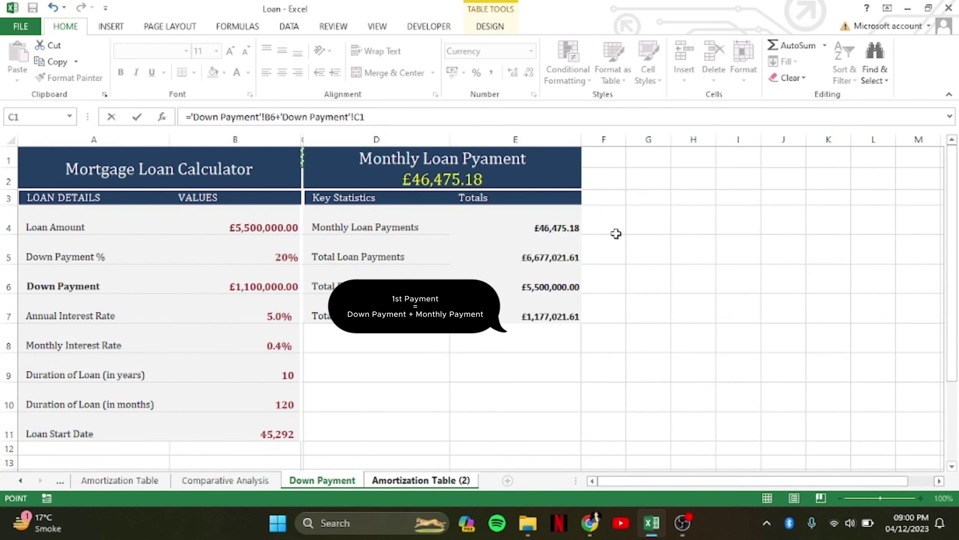
{"action": "key", "text": "Up"}
{"action": "key", "text": "Up"}
{"action": "key", "text": "Up"}
{"action": "key", "text": "Right"}
{"action": "key", "text": "Down"}
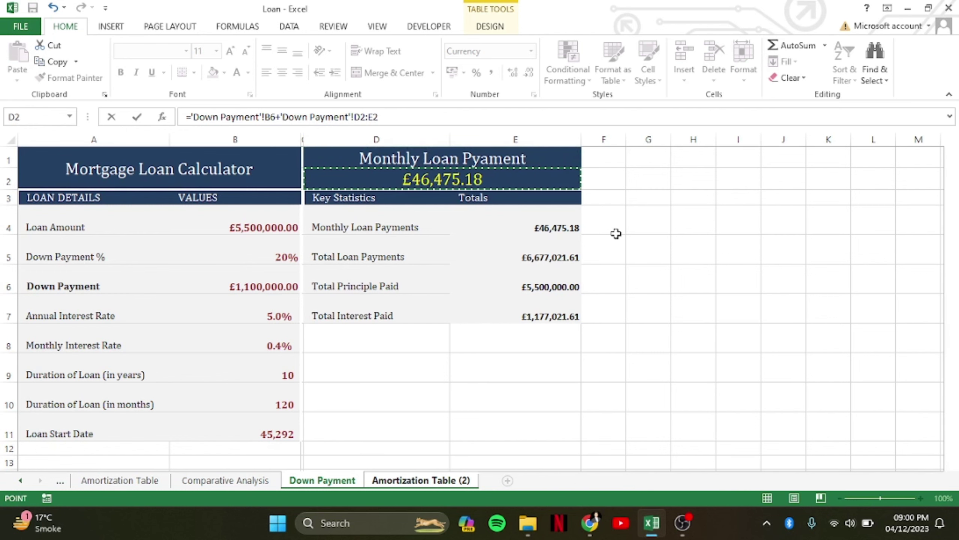
{"action": "key", "text": "Tab"}
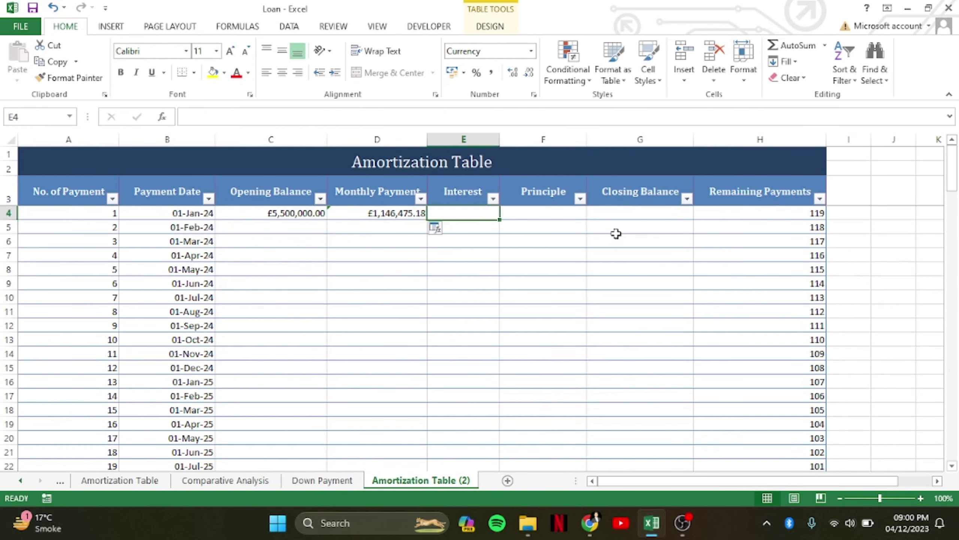
Set first Principle F4 equal to the row's Monthly Payment
{"action": "left_click", "coordinate": [515, 212]}
{"action": "type", "text": "="}
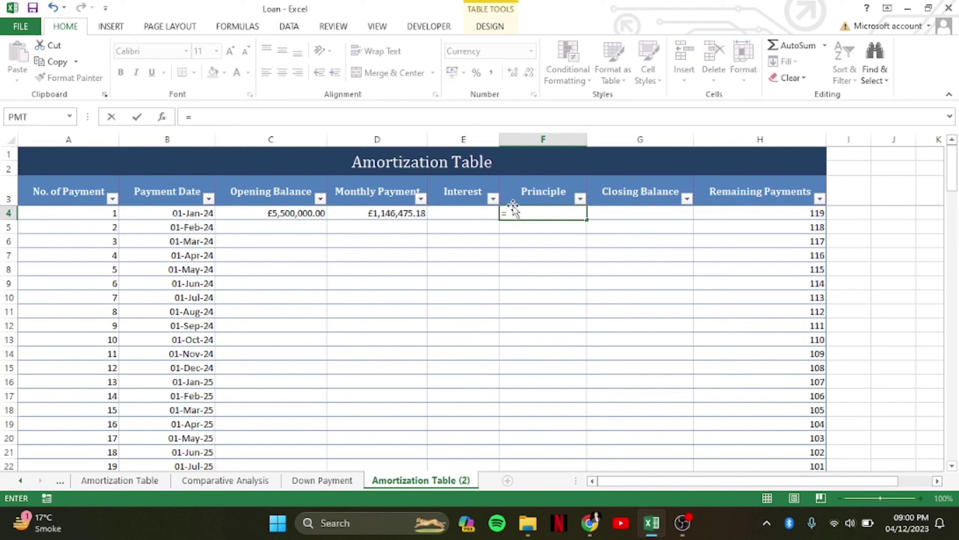
{"action": "key", "text": "Left"}
{"action": "key", "text": "Left"}
{"action": "key", "text": "Return"}
{"action": "left_click", "coordinate": [515, 212]}
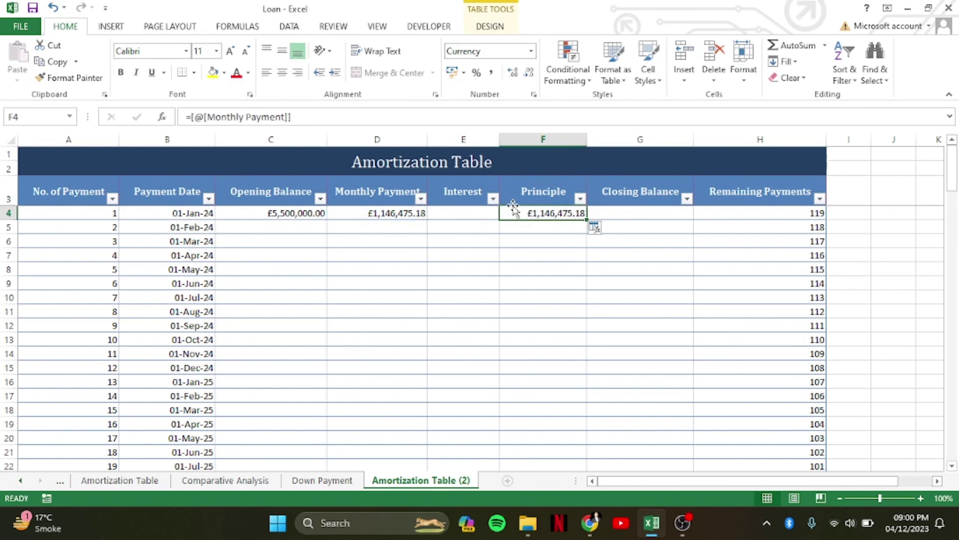
Set Closing Balance G4 to Opening Balance minus Principle (£4,353,524.82)
{"action": "key", "text": "Right"}
{"action": "type", "text": "="}
{"action": "key", "text": "Left"}
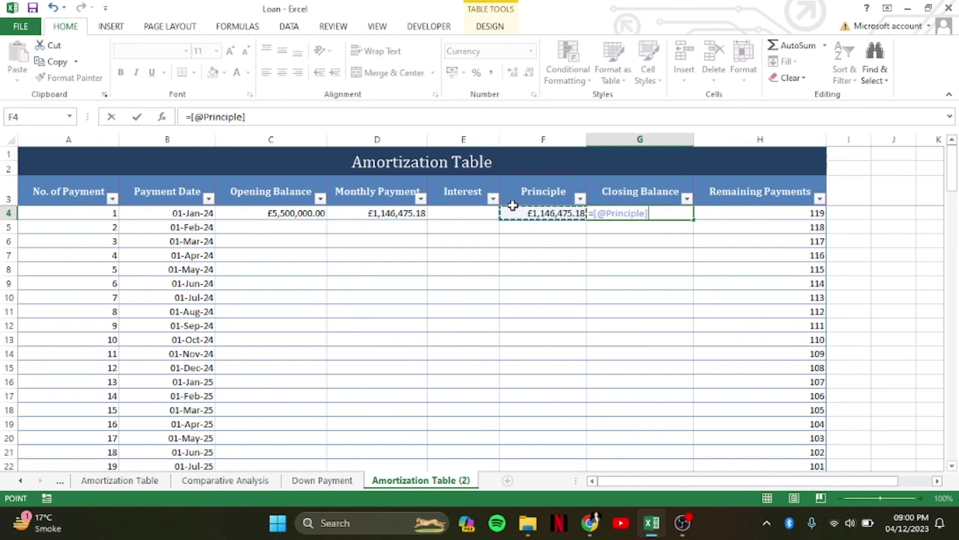
{"action": "key", "text": "Left"}
{"action": "key", "text": "Left"}
{"action": "key", "text": "Left"}
{"action": "type", "text": "-"}
{"action": "key", "text": "Left"}
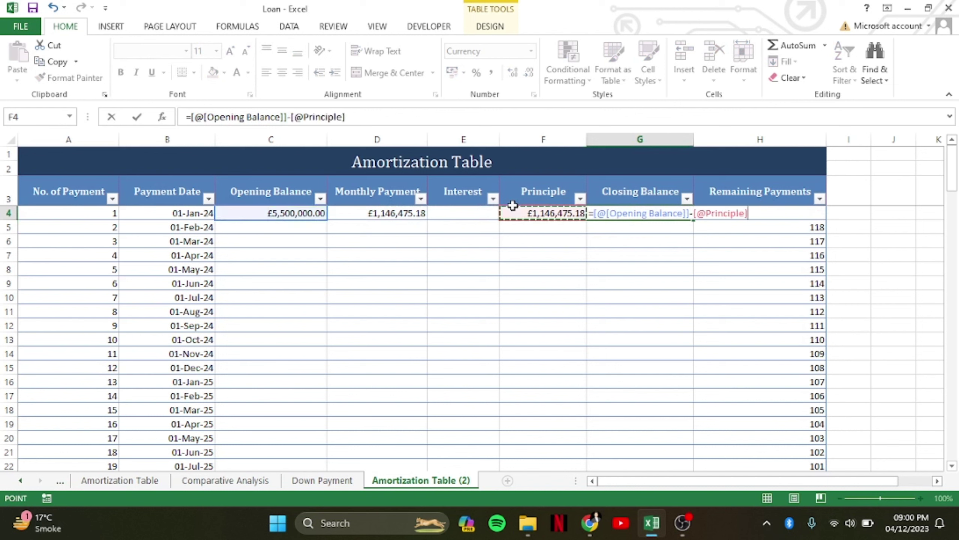
{"action": "key", "text": "Return"}
{"action": "key", "text": "Up"}
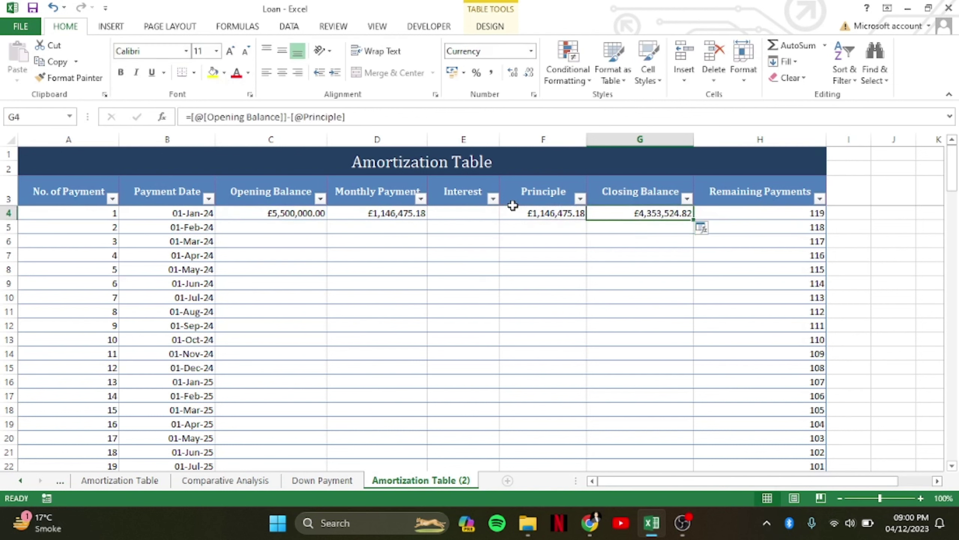
{"action": "key", "text": "Left"}
{"action": "key", "text": "Left"}
{"action": "key", "text": "Left"}
{"action": "key", "text": "Left"}
{"action": "key", "text": "Right"}
Set the second opening balance C5 equal to the previous closing balance
{"action": "key", "text": "Down"}
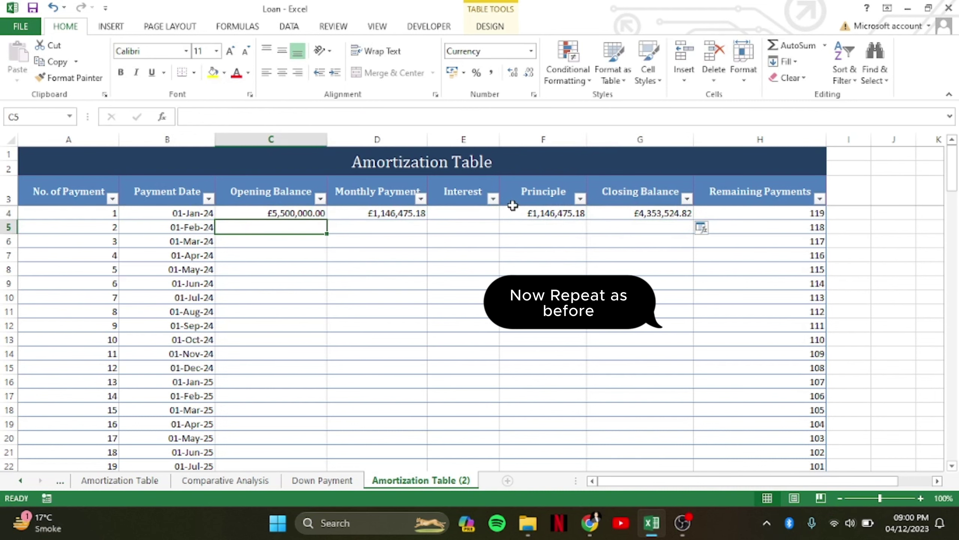
{"action": "type", "text": "="}
{"action": "key", "text": "Right"}
{"action": "key", "text": "Right"}
{"action": "key", "text": "Right"}
{"action": "key", "text": "Right"}
{"action": "key", "text": "Up"}
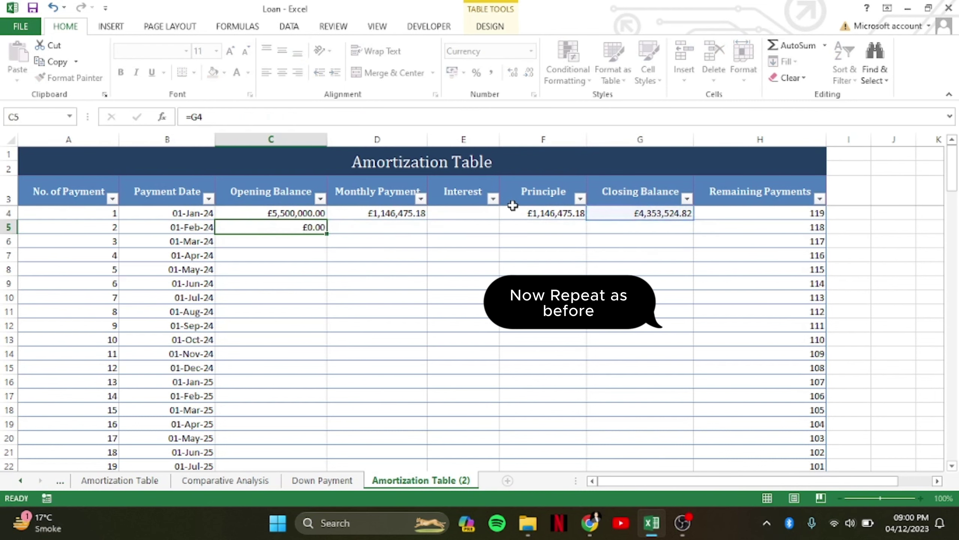
{"action": "key", "text": "ctrl+Return"}
Link payment 2's monthly payment to the Down Payment sheet and dismiss the inconsistent-formula warning
{"action": "key", "text": "Right"}
{"action": "type", "text": "="}
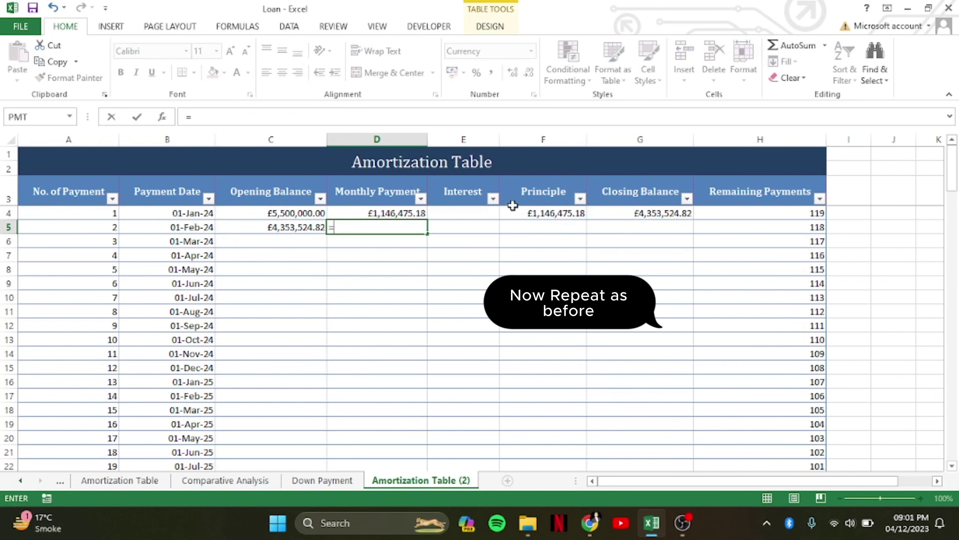
{"action": "key", "text": "ctrl+Page_Up"}
{"action": "key", "text": "Right"}
{"action": "key", "text": "Right"}
{"action": "key", "text": "Down"}
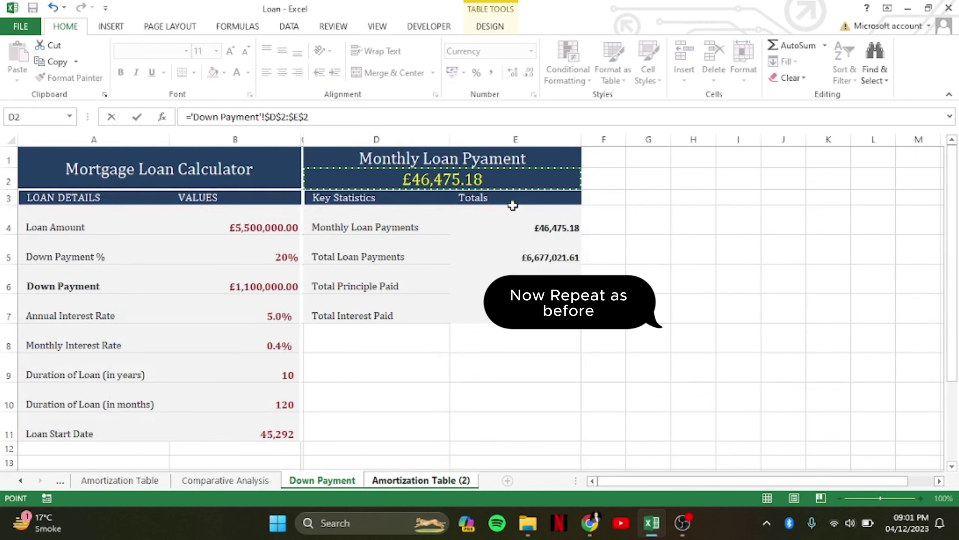
{"action": "key", "text": "ctrl+Return"}
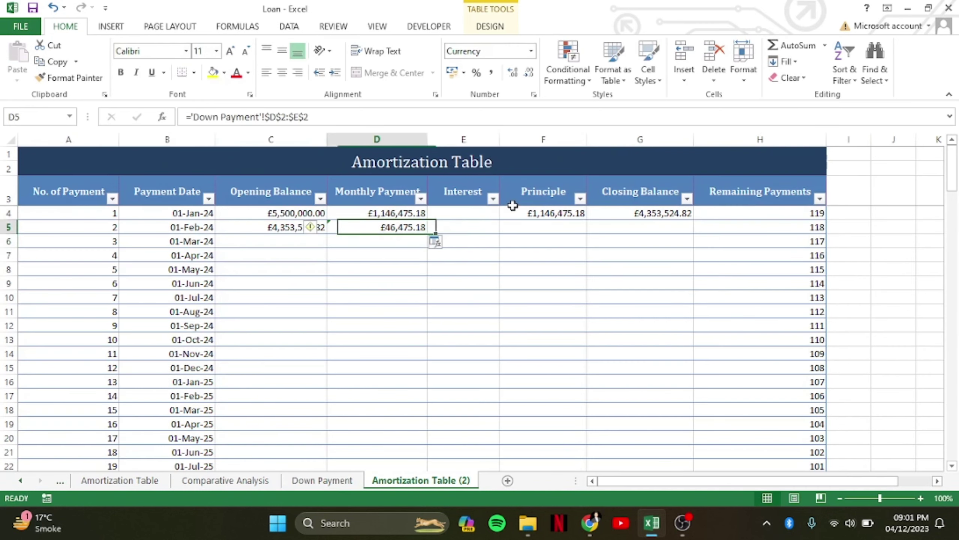
{"action": "left_click", "coordinate": [316, 227]}
{"action": "left_click", "coordinate": [348, 297]}
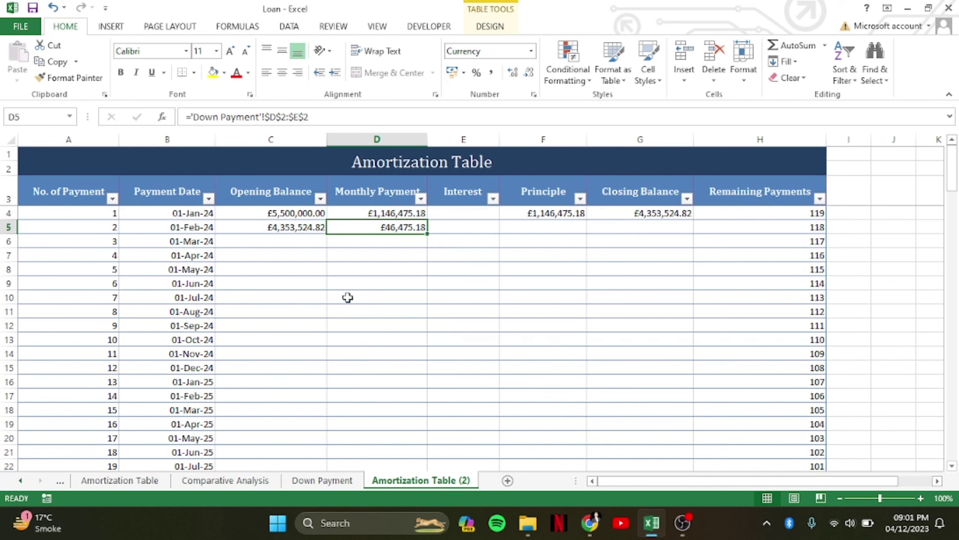
Set payment 2's interest to Opening Balance times the Down Payment sheet's Monthly Interest Rate
{"action": "left_click", "coordinate": [472, 221]}
{"action": "type", "text": "="}
{"action": "key", "text": "Left"}
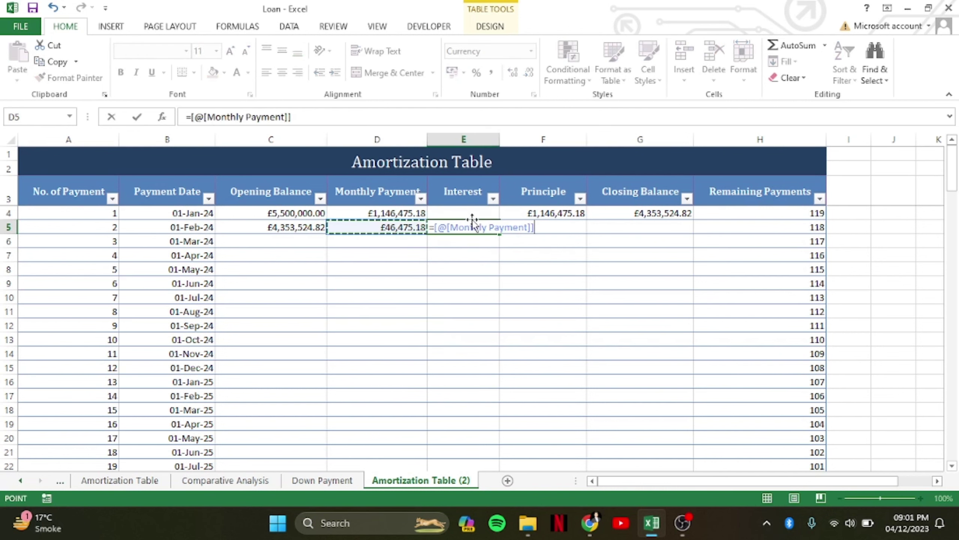
{"action": "key", "text": "Left"}
{"action": "type", "text": "*"}
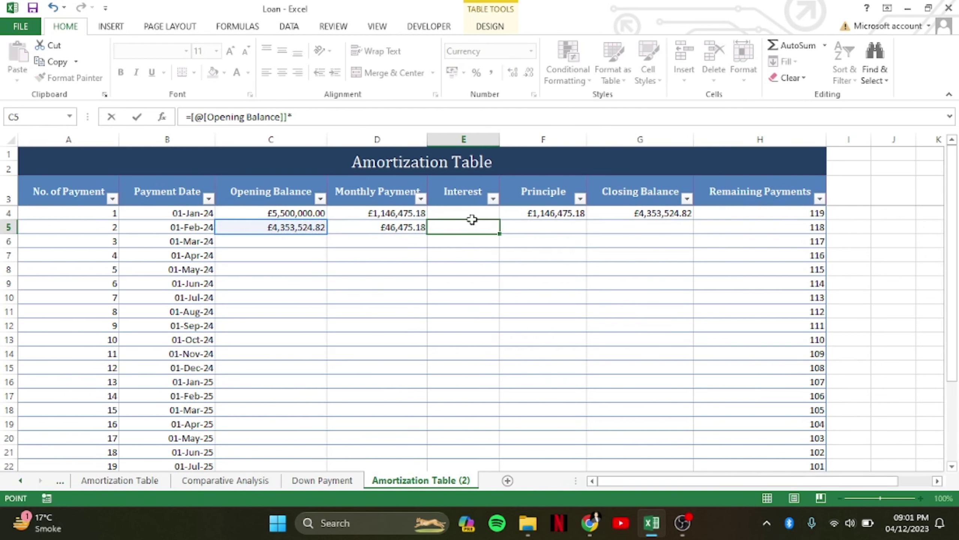
{"action": "key", "text": "ctrl+Page_Up"}
{"action": "key", "text": "Down"}
{"action": "key", "text": "Down"}
{"action": "key", "text": "Down"}
{"action": "key", "text": "Right"}
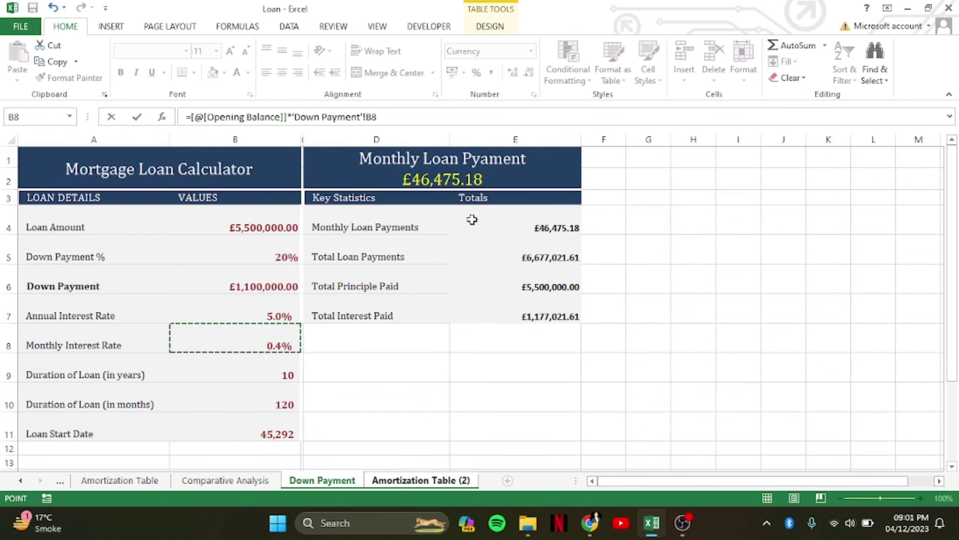
{"action": "key", "text": "Return"}
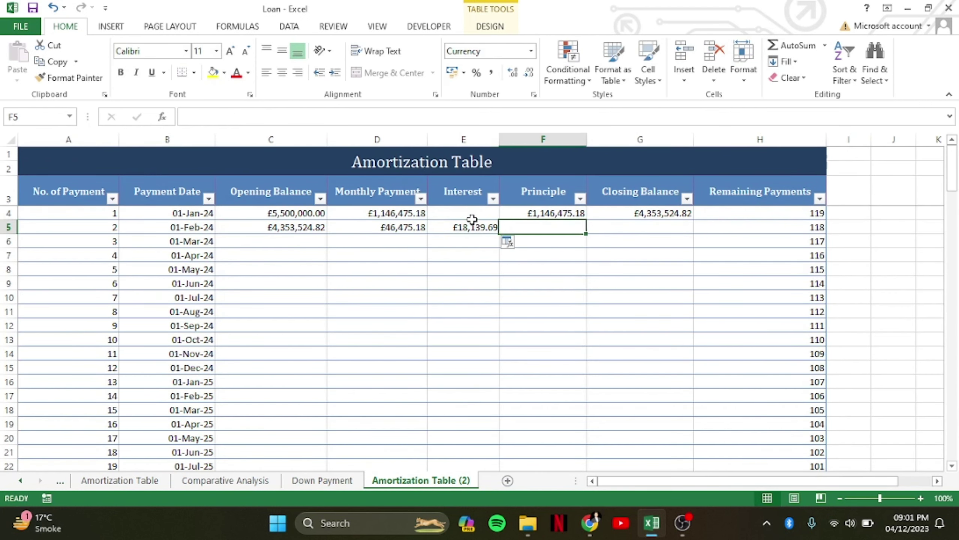
Set payment 2's principle to Monthly Payment minus Interest
{"action": "type", "text": "="}
{"action": "key", "text": "Left"}
{"action": "key", "text": "Left"}
{"action": "type", "text": "-"}
Set the closing balance to Opening Balance minus Principle and fill the formulas down the table
{"action": "key", "text": "Left"}
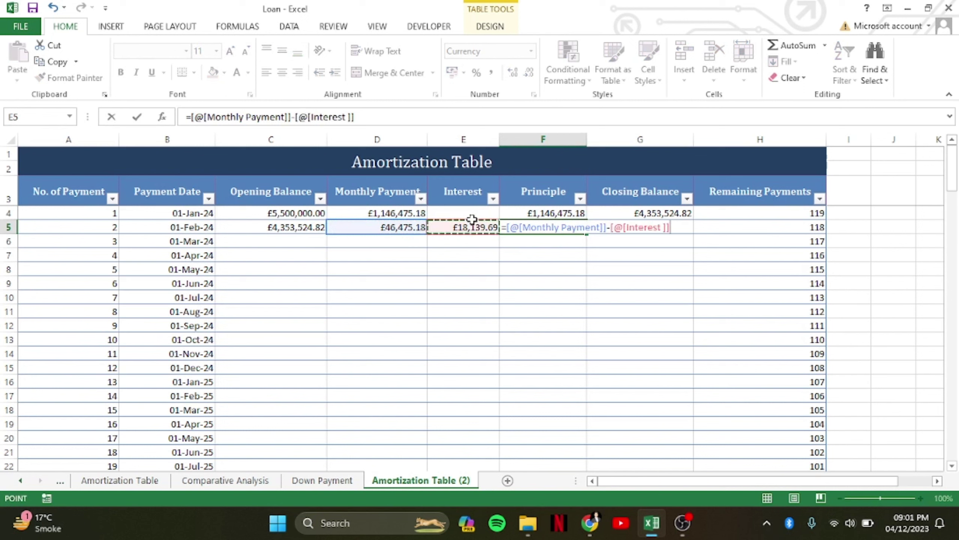
{"action": "key", "text": "Return"}
{"action": "key", "text": "Up"}
{"action": "key", "text": "Right"}
{"action": "type", "text": "="}
{"action": "key", "text": "Left"}
{"action": "key", "text": "Left"}
{"action": "key", "text": "Left"}
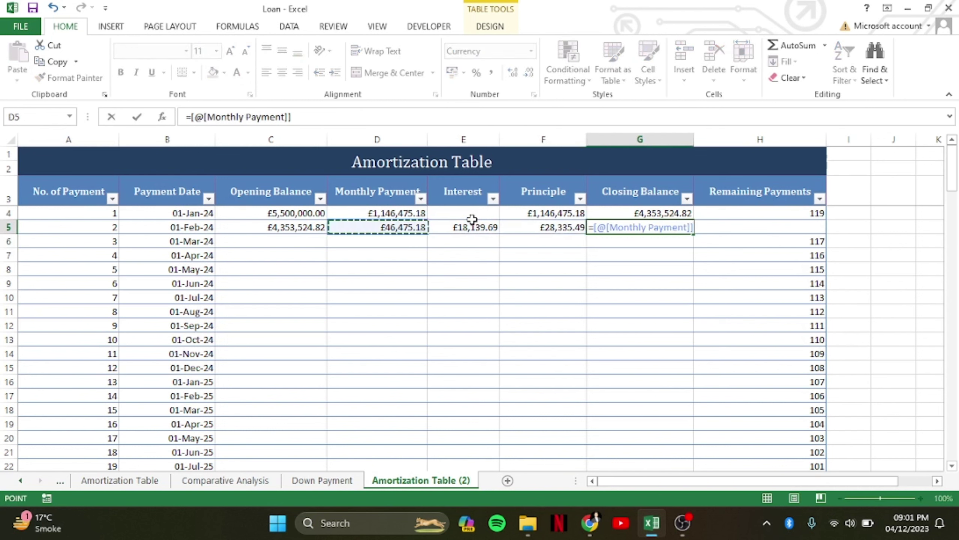
{"action": "key", "text": "Left"}
{"action": "type", "text": "-"}
{"action": "key", "text": "Left"}
{"action": "key", "text": "Return"}
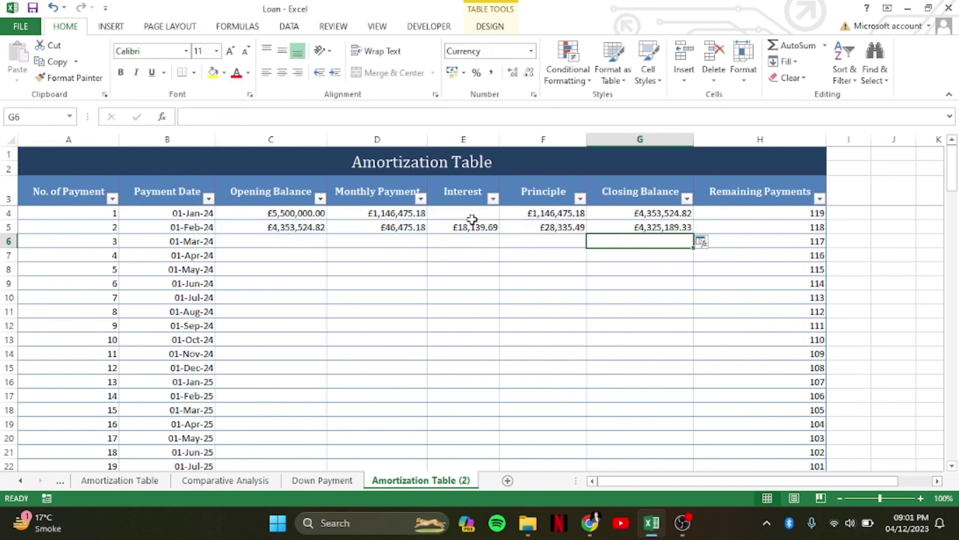
{"action": "key", "text": "Up"}
{"action": "key", "text": "ctrl+shift+Down"}
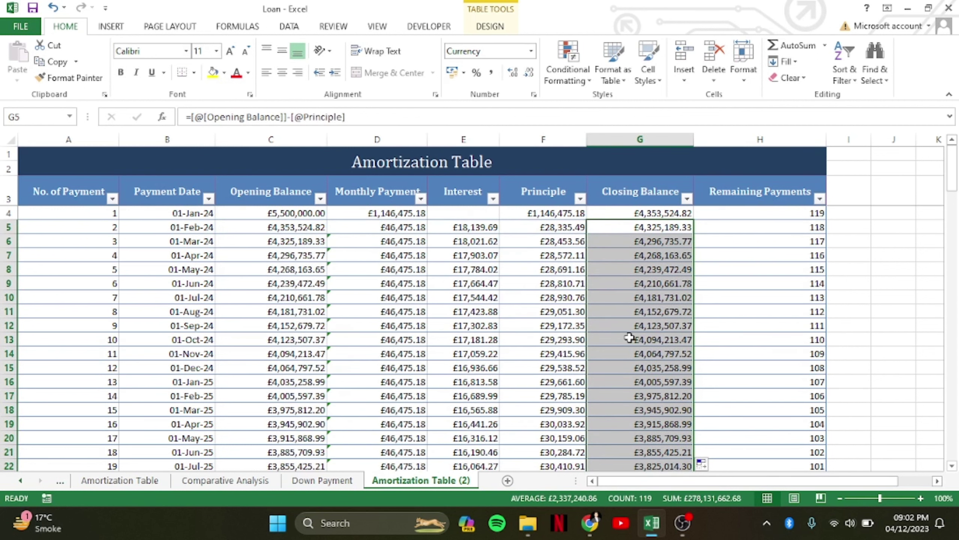
Verify the closing balance hits £0.00 at payment 120 (row 123), then go back to the Down Payment sheet
{"action": "left_click", "coordinate": [630, 338]}
{"action": "key", "text": "ctrl+Down"}
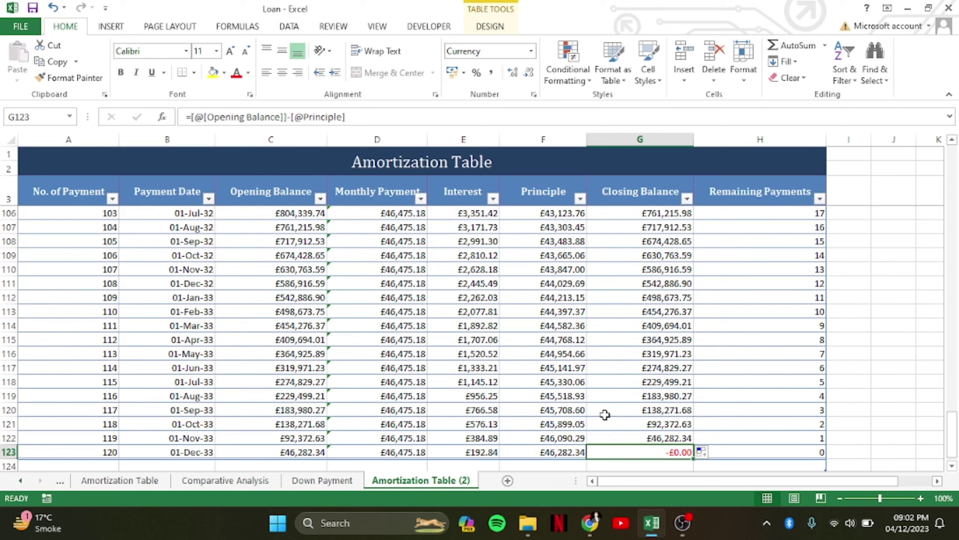
{"action": "key", "text": "ctrl+Up"}
{"action": "key", "text": "Down"}
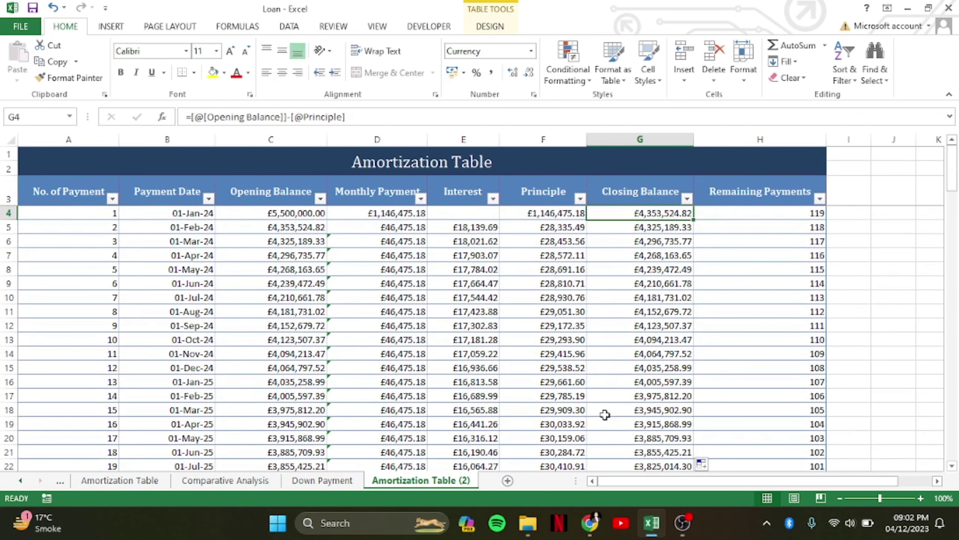
{"action": "key", "text": "Left"}
{"action": "key", "text": "Left"}
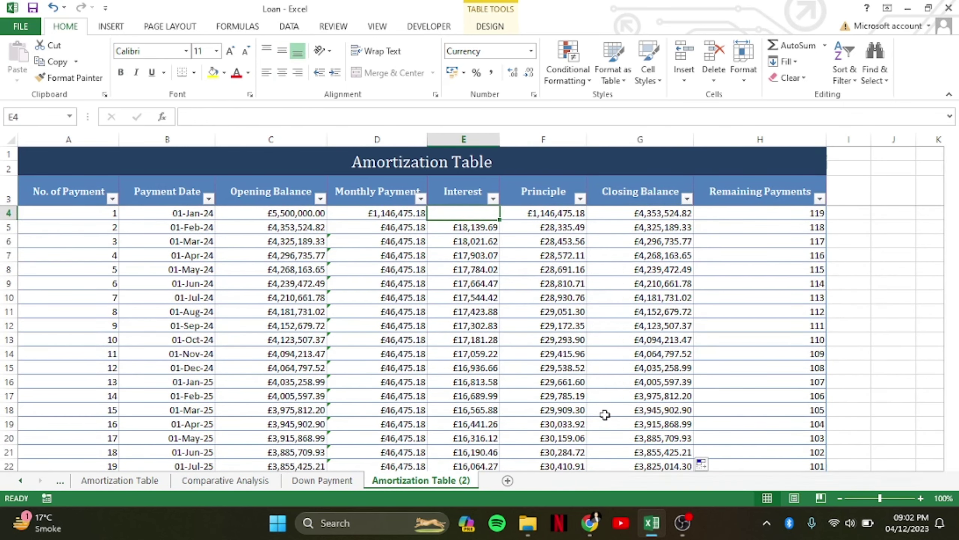
{"action": "key", "text": "ctrl+Page_Up"}
{"action": "key", "text": "Down"}
{"action": "key", "text": "Down"}
Enter a £100,000,000 loan amount and a 30% down payment on the Down Payment sheet
{"action": "key", "text": "Left"}
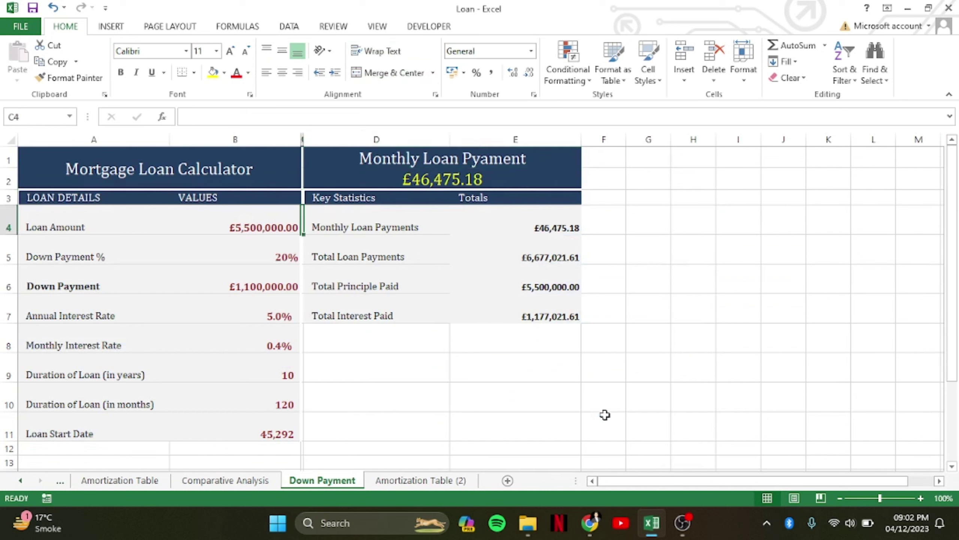
{"action": "key", "text": "Left"}
{"action": "type", "text": "100,0"}
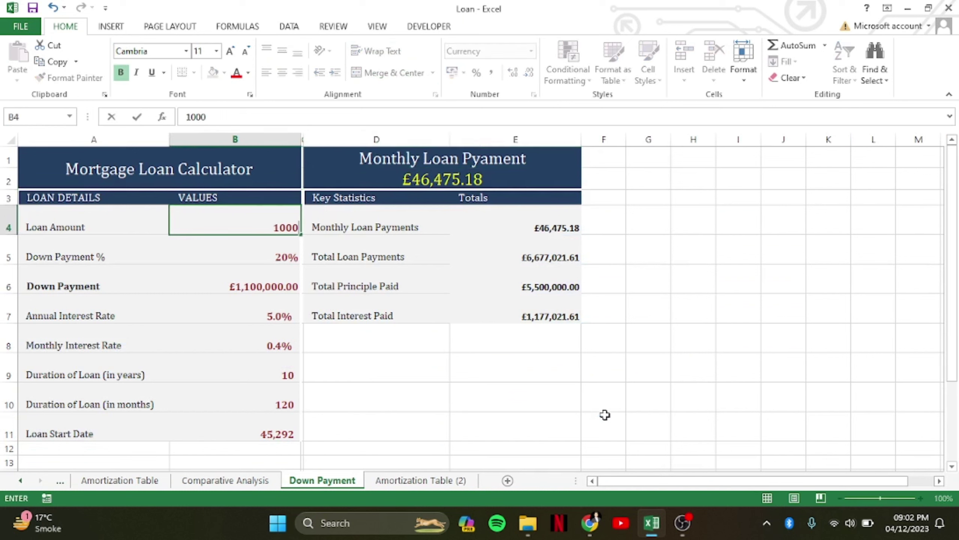
{"action": "type", "text": "00000"}
{"action": "key", "text": "Return"}
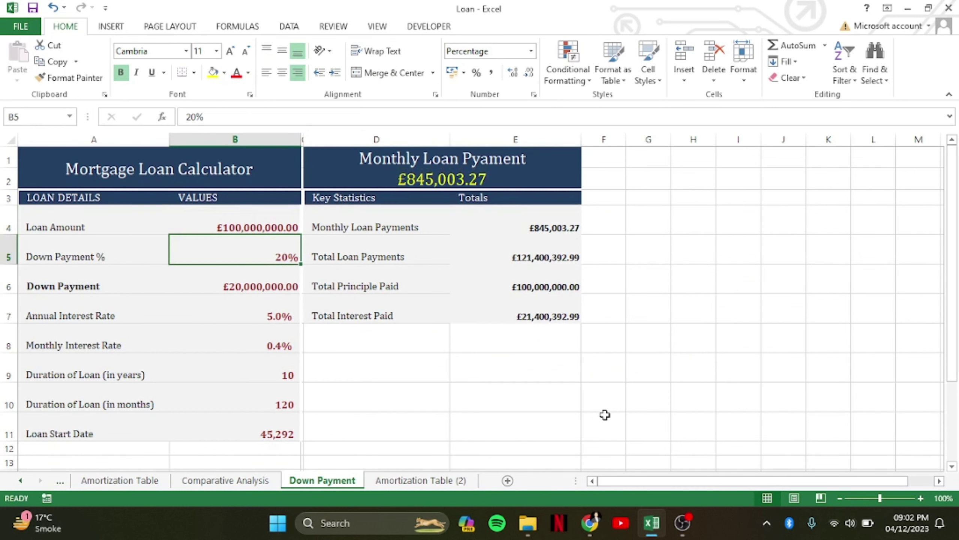
{"action": "key", "text": "Down"}
{"action": "key", "text": "Up"}
{"action": "type", "text": "30"}
{"action": "key", "text": "Return"}
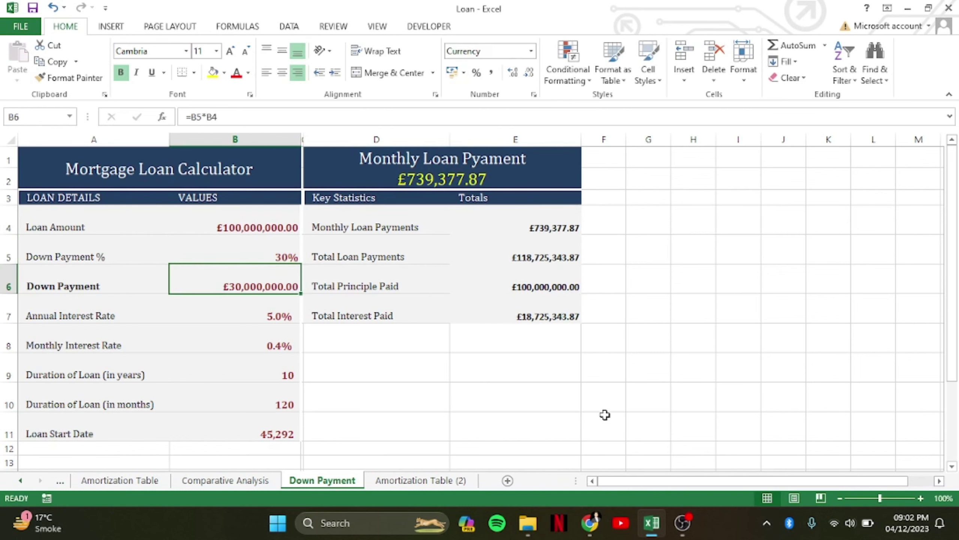
Check that Amortization Table (2) recalculated and still closes at £0.00, then return to Down Payment
{"action": "key", "text": "ctrl+Page_Down"}
{"action": "key", "text": "Right"}
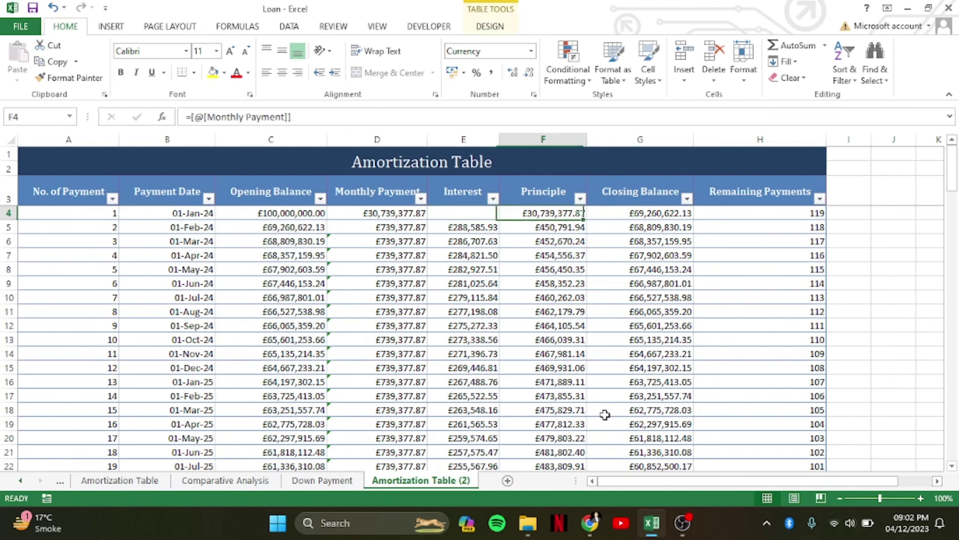
{"action": "key", "text": "Right"}
{"action": "key", "text": "ctrl+Down"}
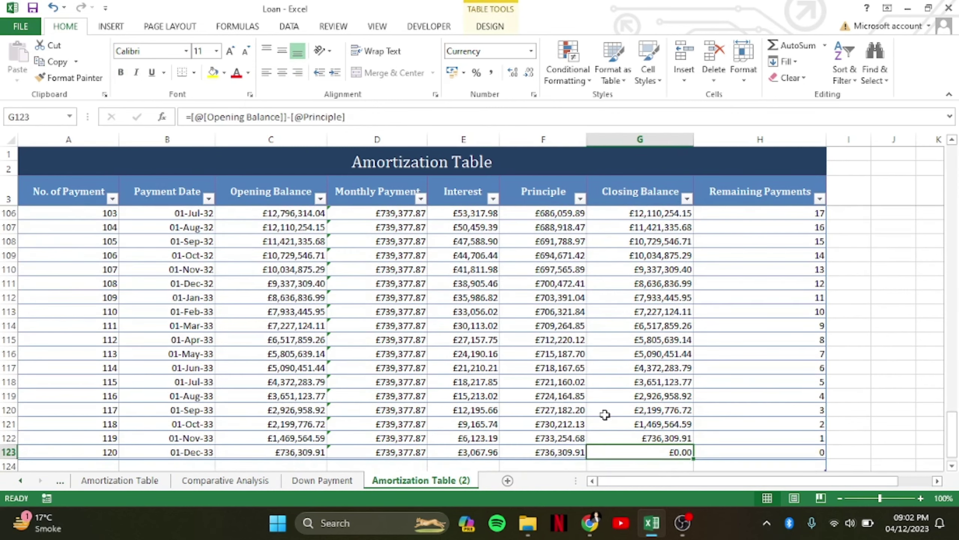
{"action": "key", "text": "ctrl+Up"}
{"action": "key", "text": "Down"}
{"action": "key", "text": "Left"}
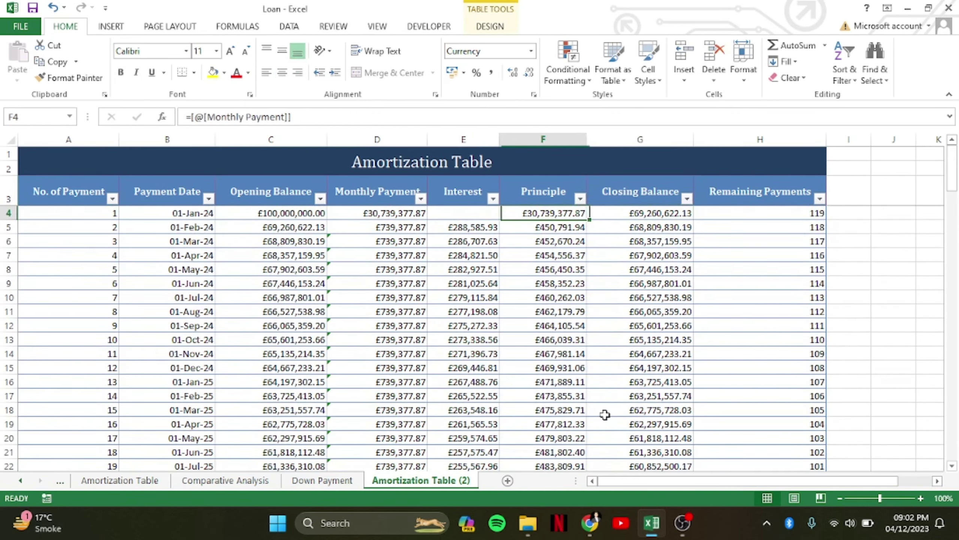
{"action": "key", "text": "Left"}
{"action": "key", "text": "ctrl+Page_Up"}
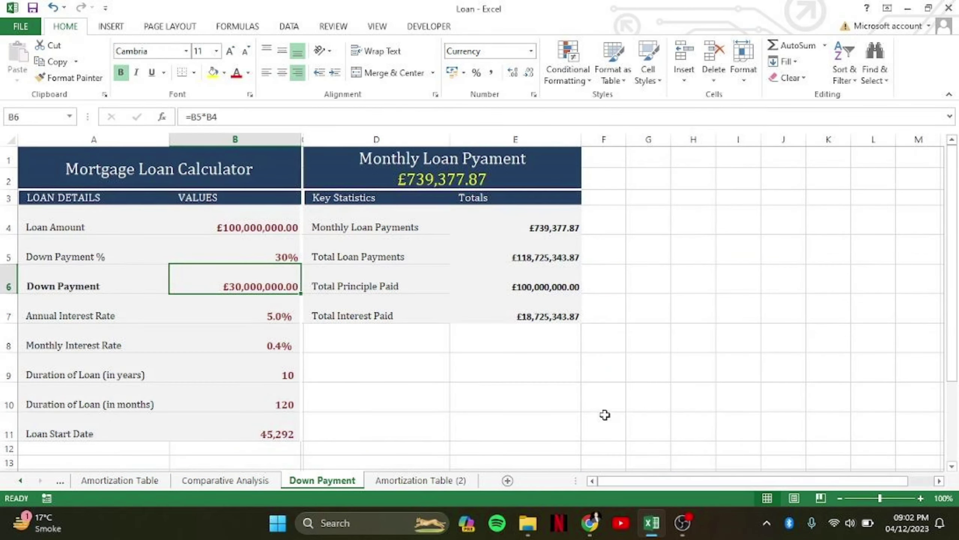